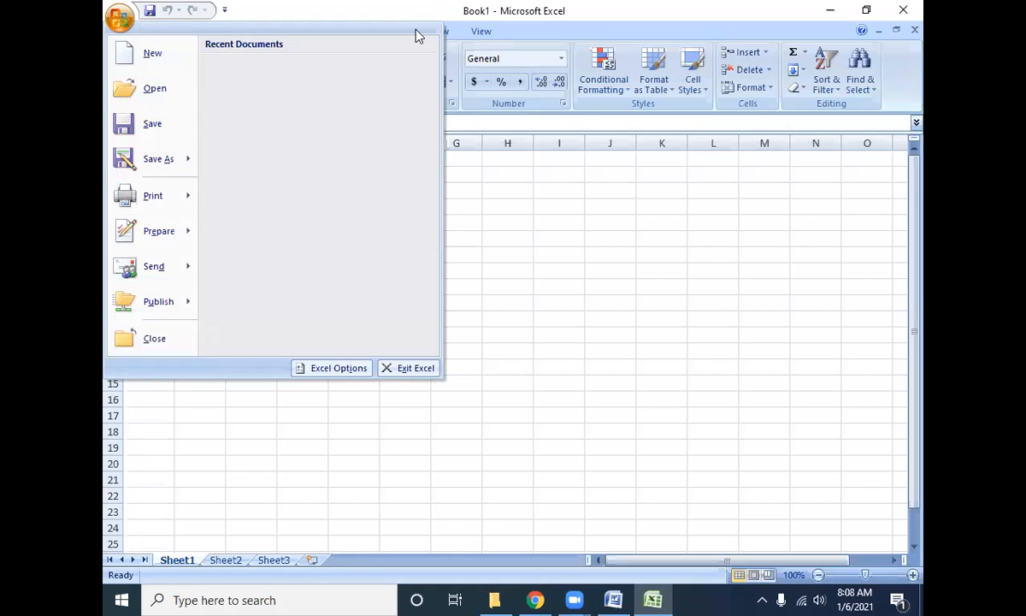
pyautogui.click(725, 537)
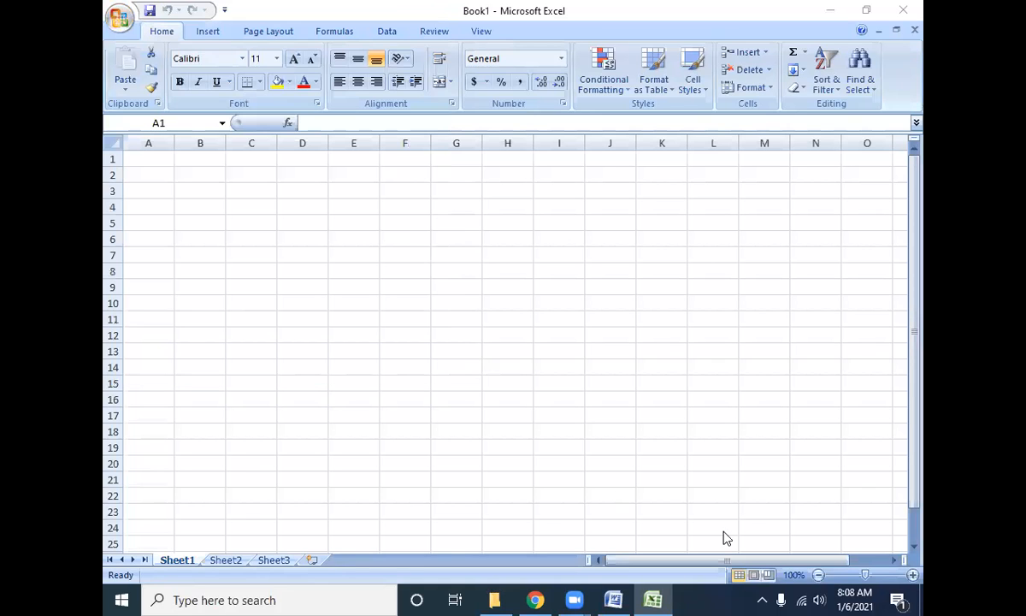
pyautogui.click(119, 17)
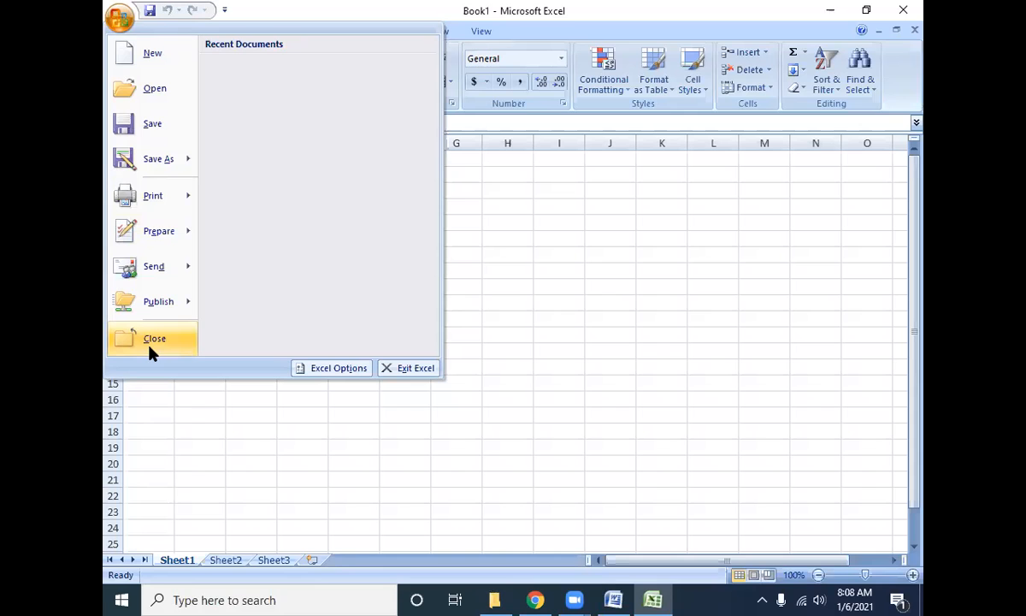
pyautogui.click(138, 49)
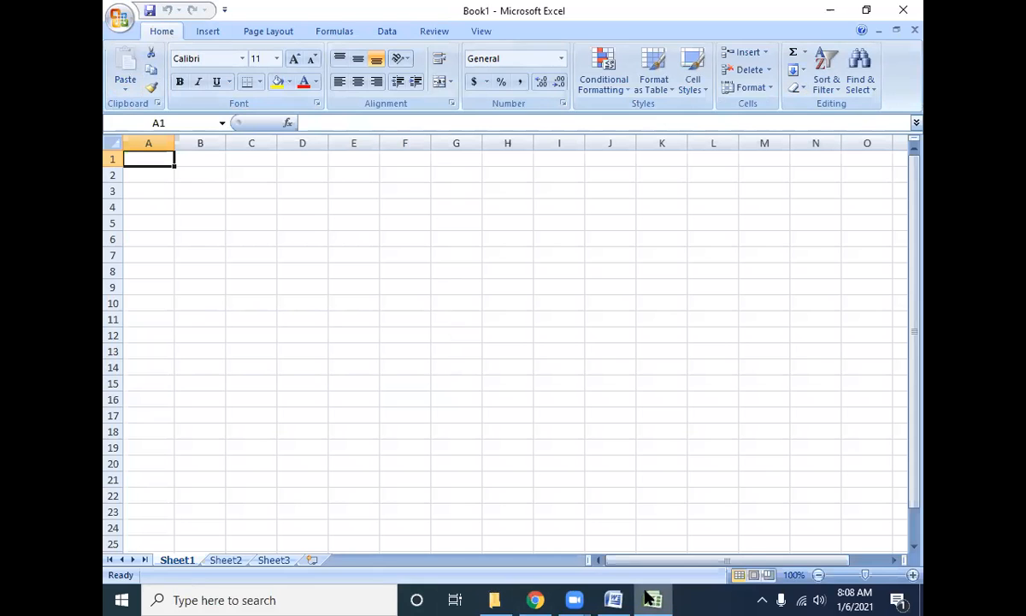
# Switch to Chrome to read the Excel topics in CPTsyllabusFRO.pdf, and return to the Excel workbook.
pyautogui.click(532, 599)
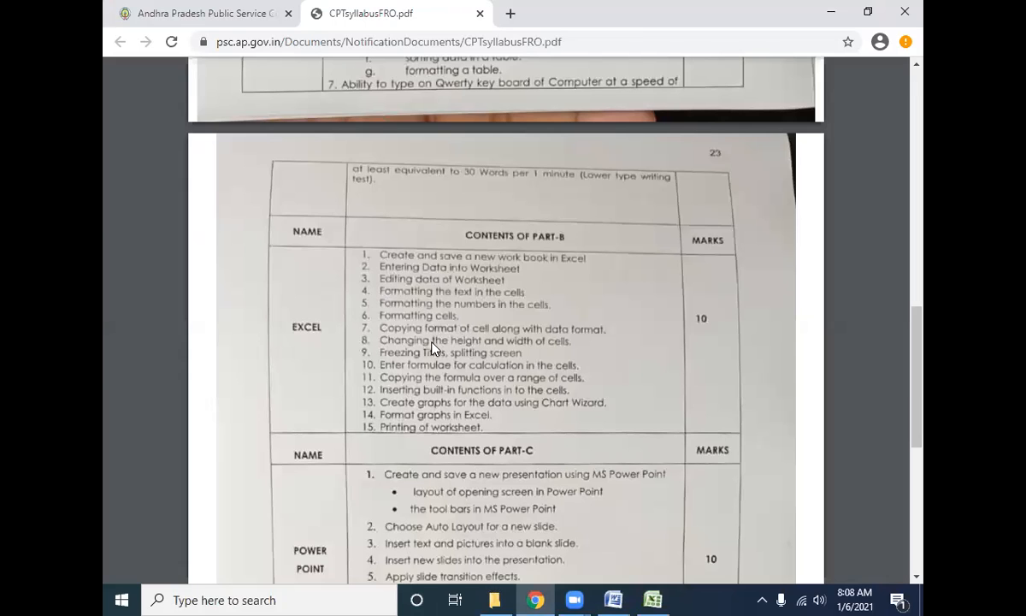
pyautogui.click(543, 598)
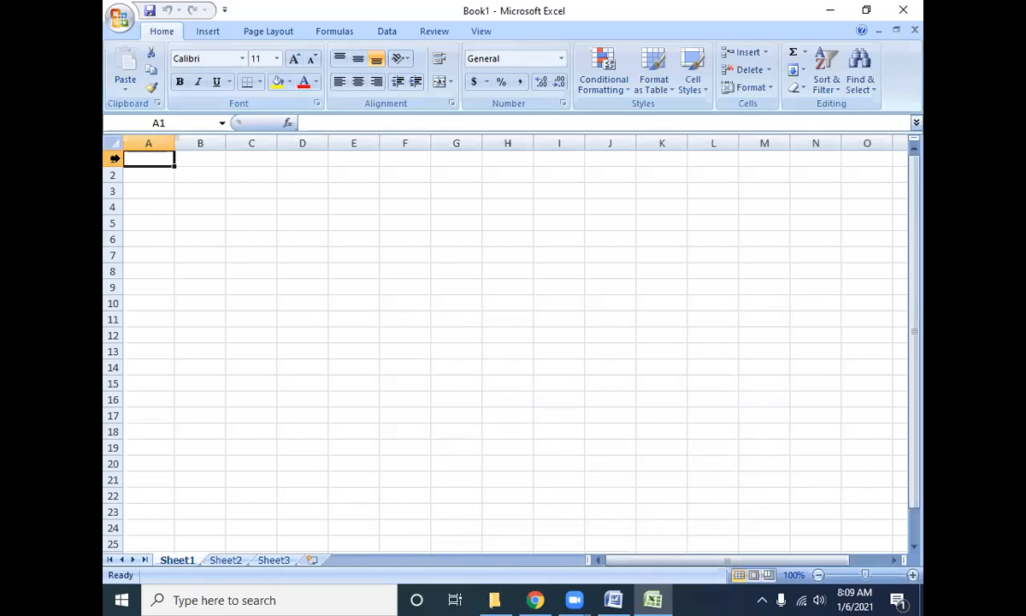
# Select the range A1:G11, and one after another the whole of column C, row 2 and row 4.
pyautogui.moveTo(137, 160); pyautogui.dragTo(472, 325)
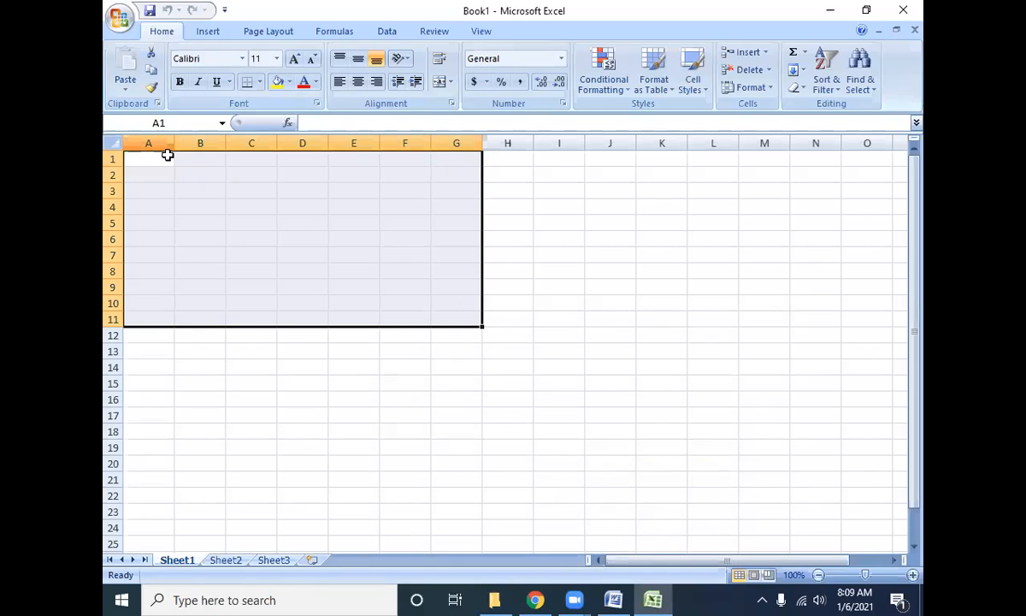
pyautogui.click(232, 143)
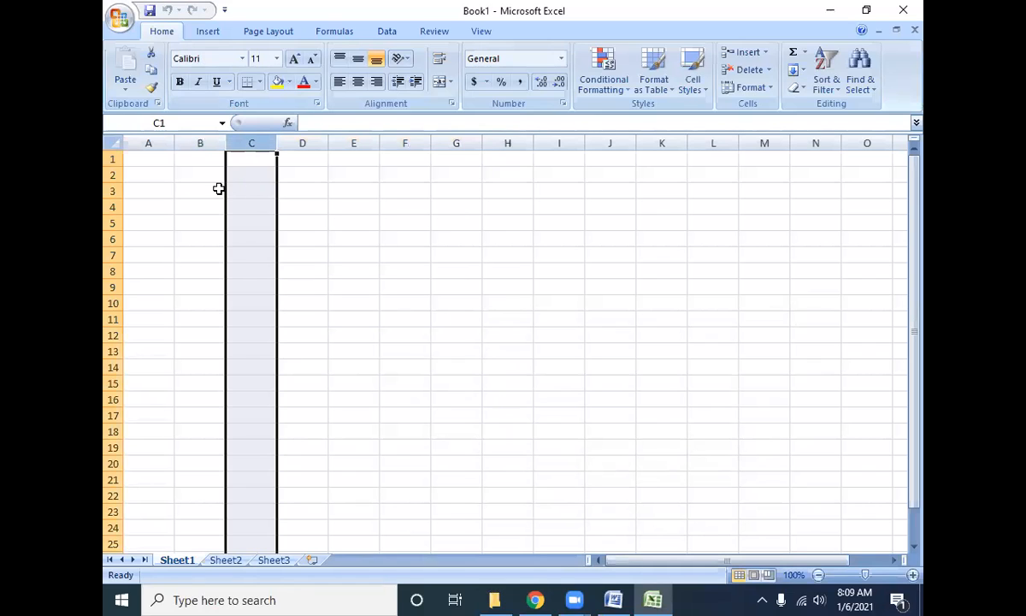
pyautogui.click(112, 171)
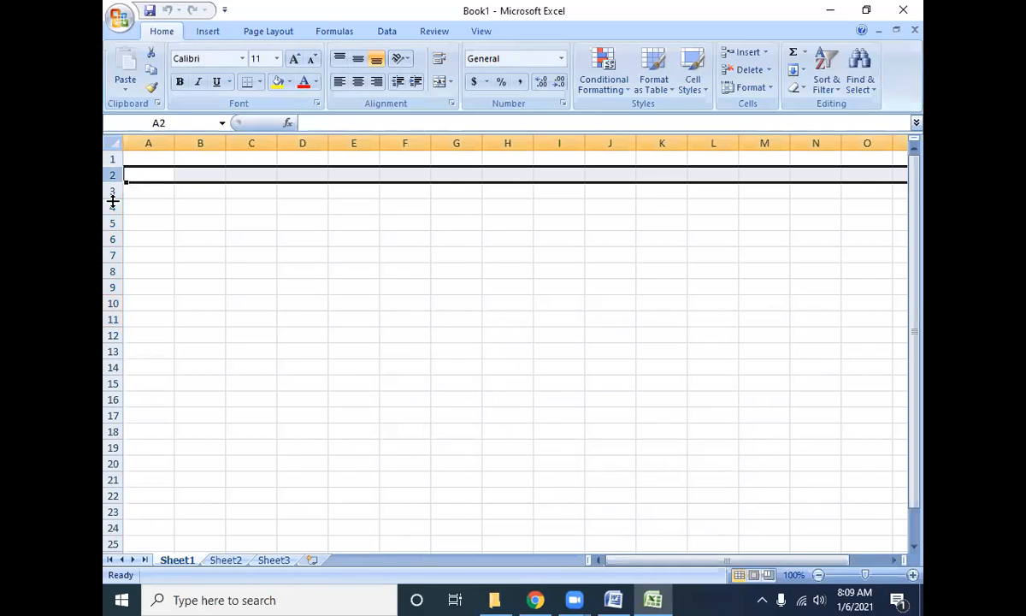
pyautogui.click(112, 206)
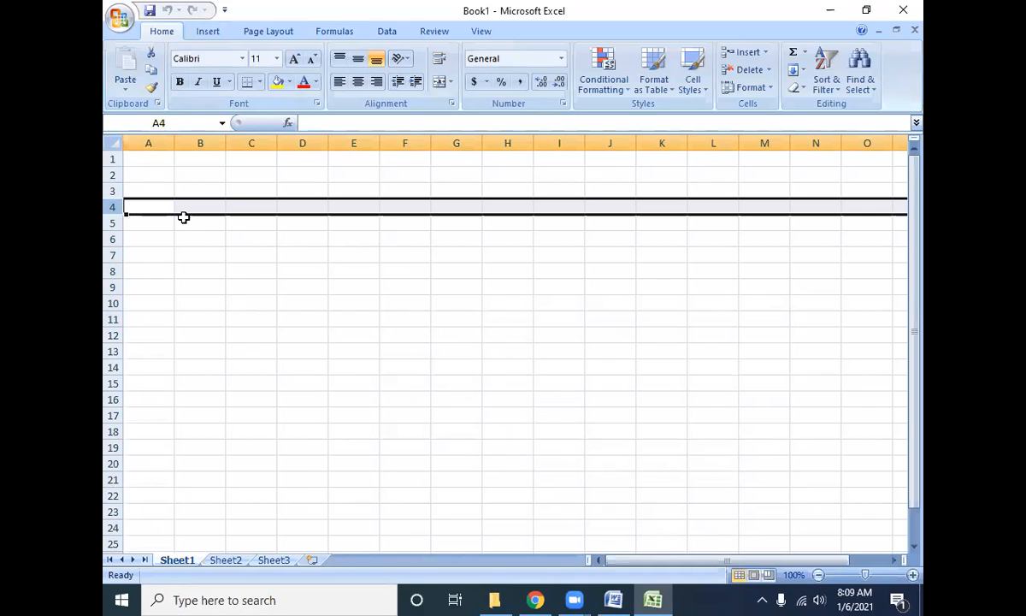
# Zoom the worksheet in to 130% and select cell A1.
pyautogui.keyDown('ctrl'); pyautogui.scroll(2, 183, 217); pyautogui.keyUp('ctrl')
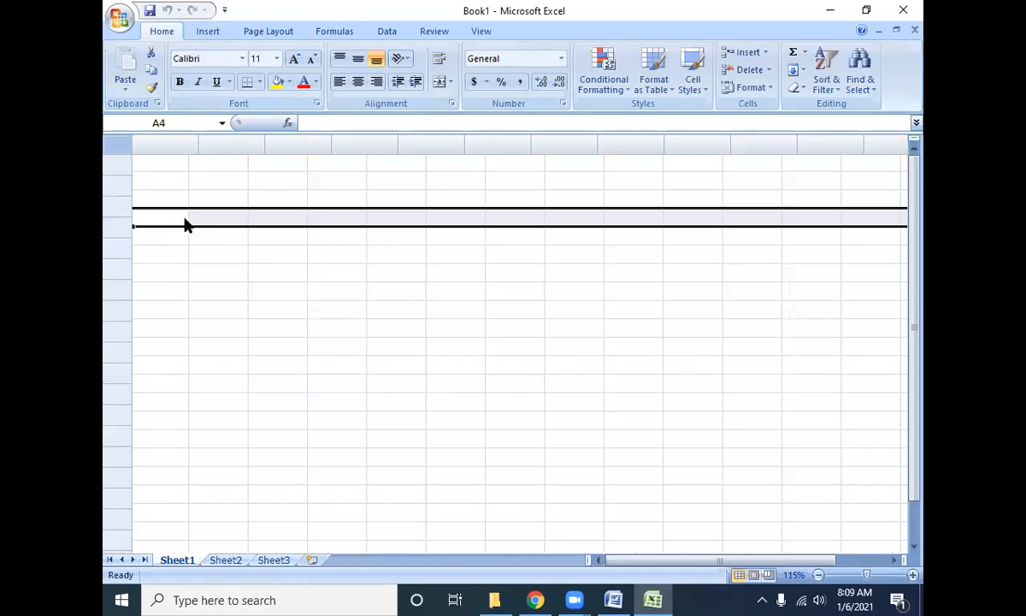
pyautogui.click(169, 169)
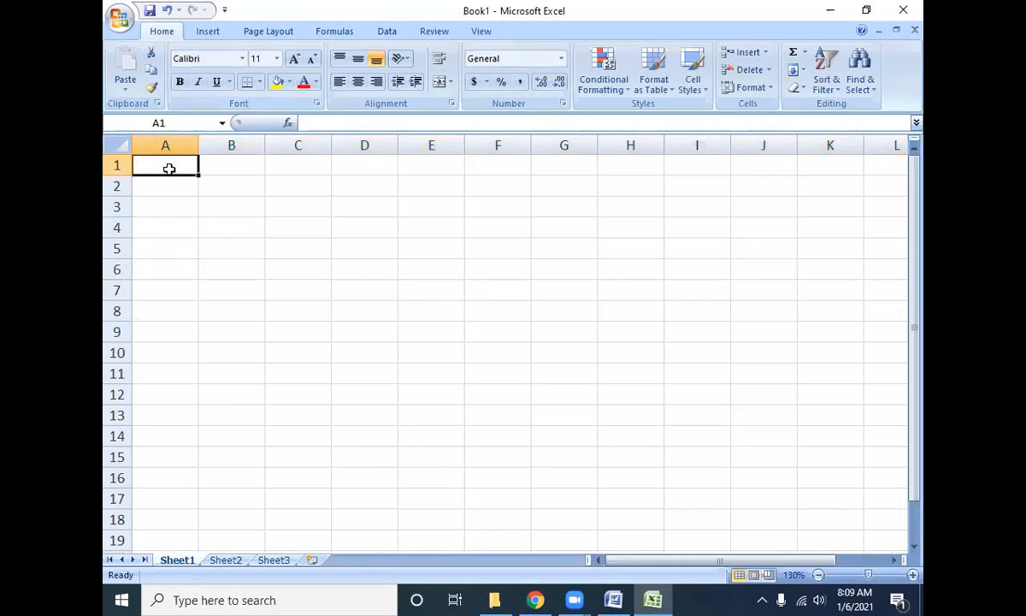
# Select the entire worksheet and place the text cursor in the formula bar for cell A1.
pyautogui.click(115, 147)
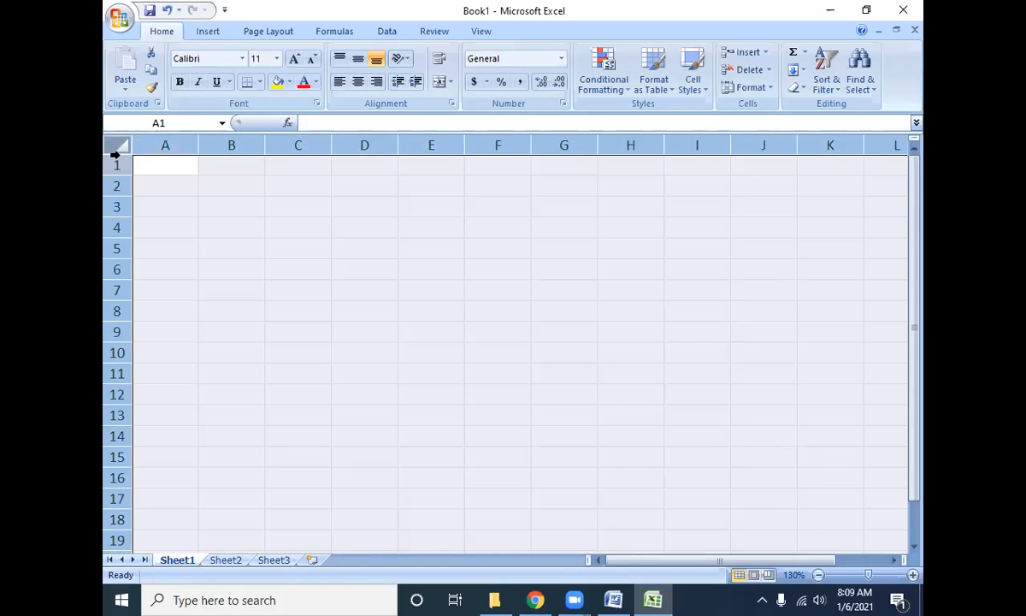
pyautogui.click(120, 145)
pyautogui.click(182, 122)
pyautogui.click(301, 123)
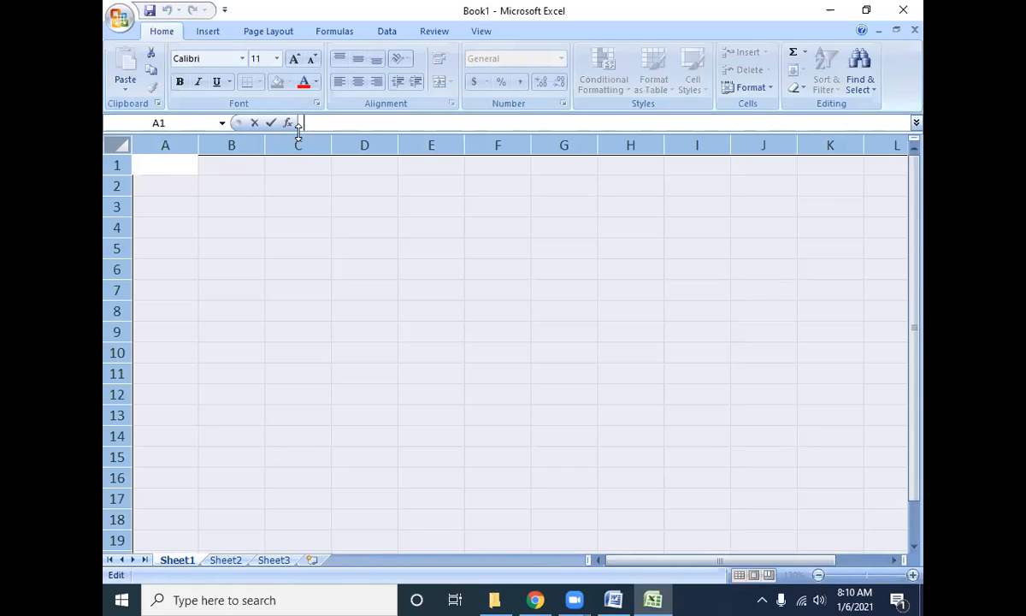
pyautogui.click(272, 224)
# Select column A, and move the active cell along row 2 from B2 to AM2.
pyautogui.click(234, 145)
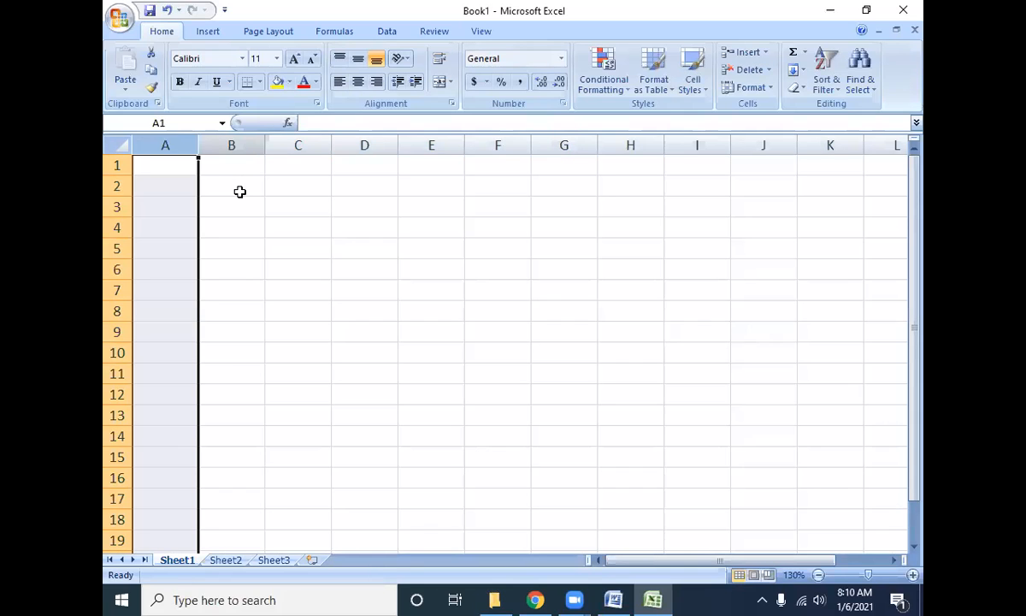
pyautogui.click(203, 195)
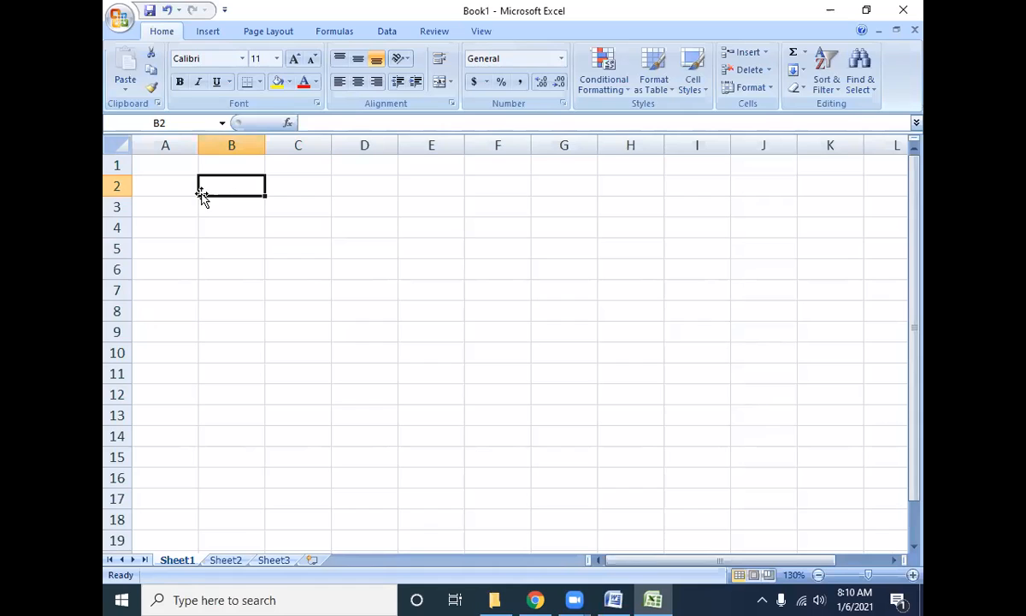
pyautogui.press('Right')
pyautogui.press('Right')
pyautogui.press('Right')
pyautogui.press('Right')
pyautogui.press('Right')
pyautogui.press('Right')
pyautogui.press('Right')
pyautogui.press('Right')
pyautogui.press('Right')
pyautogui.press('Right')
pyautogui.press('Right')
pyautogui.press('Right')
pyautogui.press('Right')
pyautogui.press('Right')
pyautogui.press('Right')
pyautogui.press('Right')
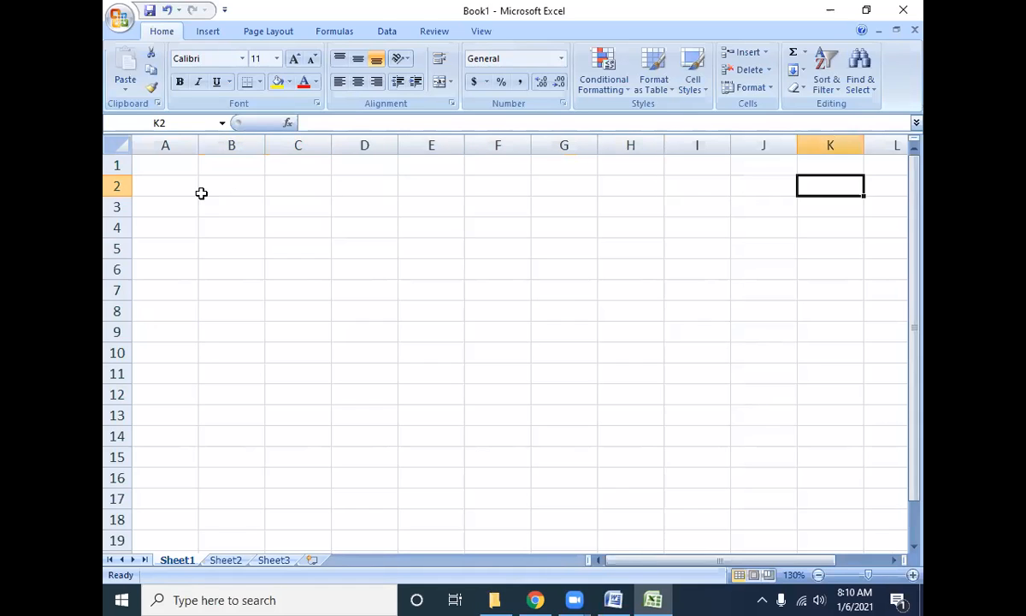
pyautogui.press('Right')
pyautogui.press('Right')
pyautogui.press('Right')
pyautogui.press('Right')
pyautogui.press('Right')
pyautogui.press('Right')
pyautogui.press('Right')
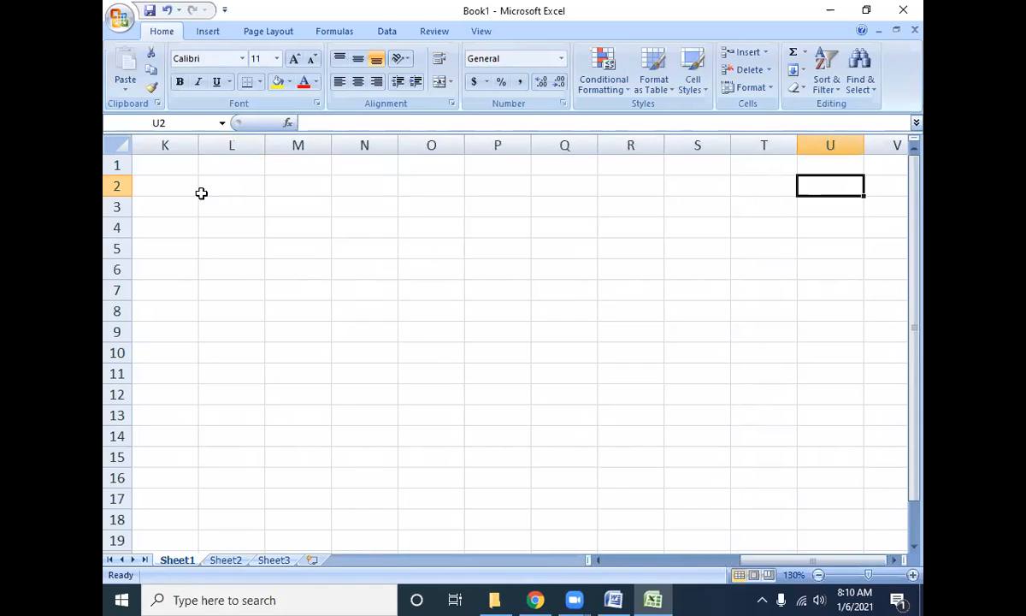
pyautogui.press('Right')
pyautogui.press('Right')
pyautogui.press('Right')
pyautogui.press('Right')
pyautogui.press('Right')
pyautogui.press('Right')
pyautogui.press('Right')
pyautogui.press('Right')
pyautogui.press('Right')
pyautogui.press('Right')
pyautogui.press('Right')
pyautogui.press('Right')
pyautogui.press('Right')
pyautogui.press('Right')
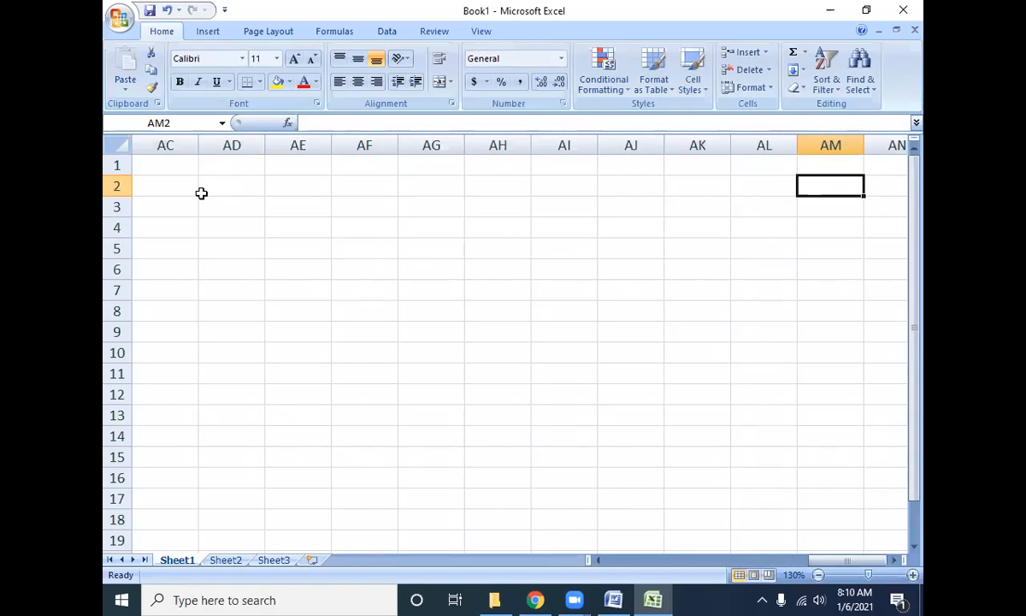
# Move the active cell back along row 2 and return to cell A1.
pyautogui.press('Left')
pyautogui.press('Left')
pyautogui.press('Left')
pyautogui.press('Left')
pyautogui.press('Left')
pyautogui.press('Left')
pyautogui.press('Left')
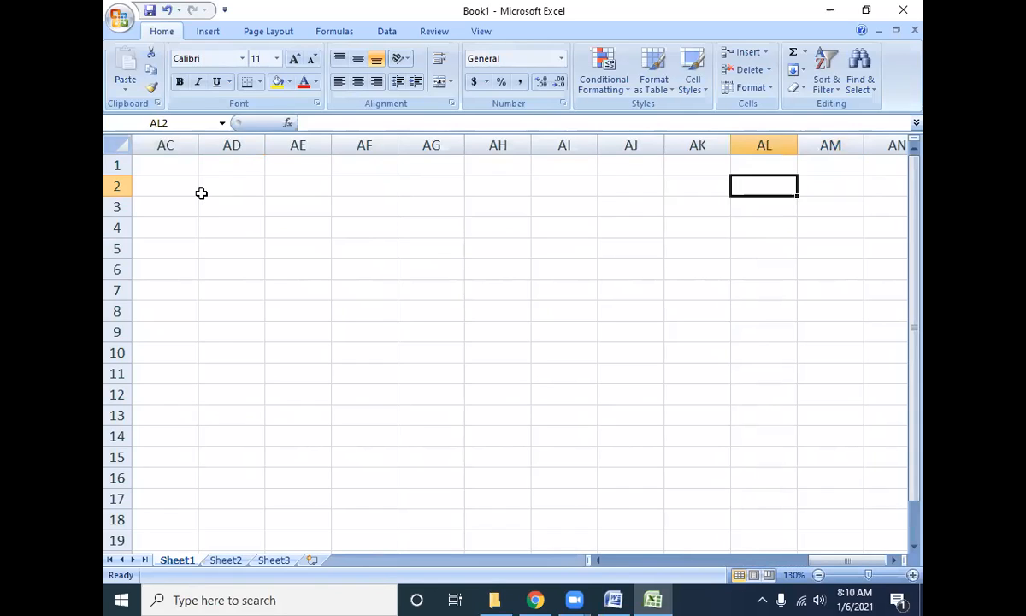
pyautogui.hotkey('ctrl', 'Home')
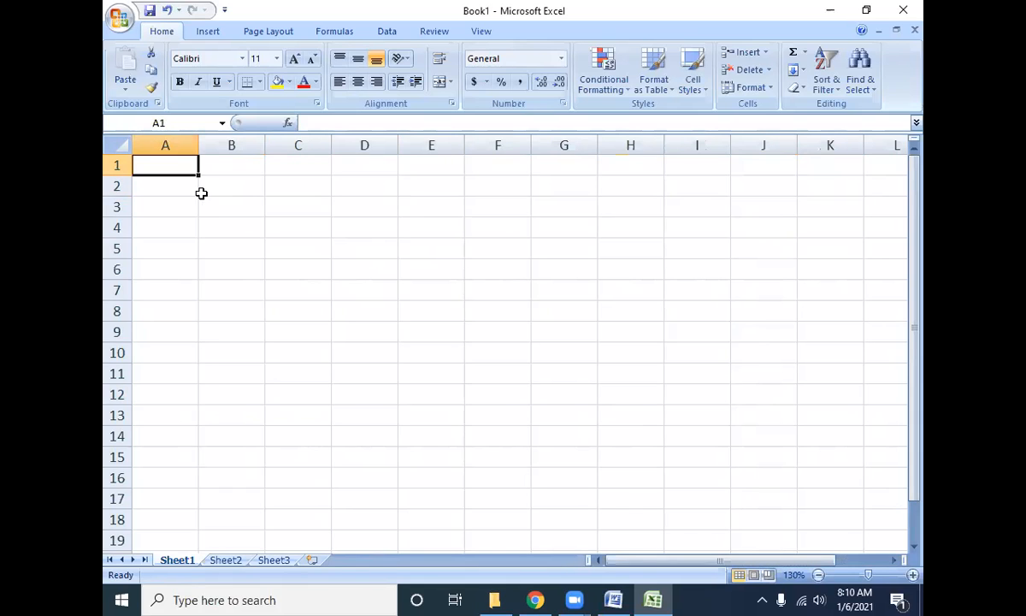
# Zoom the worksheet in to 190% and select rows 1, 2 and 3 one at a time.
pyautogui.scroll(4, 201, 193)
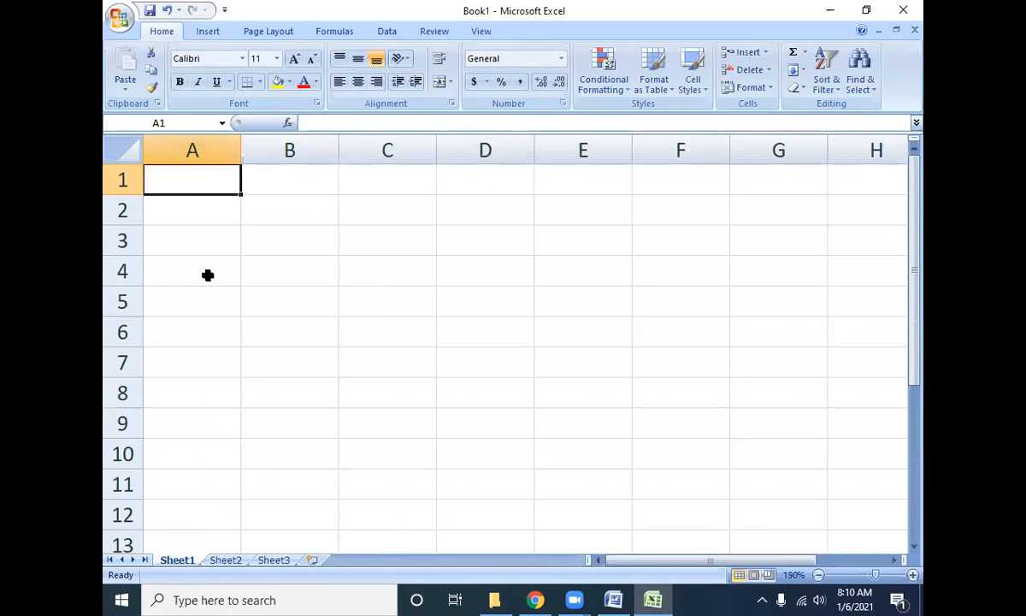
pyautogui.click(121, 179)
pyautogui.click(122, 210)
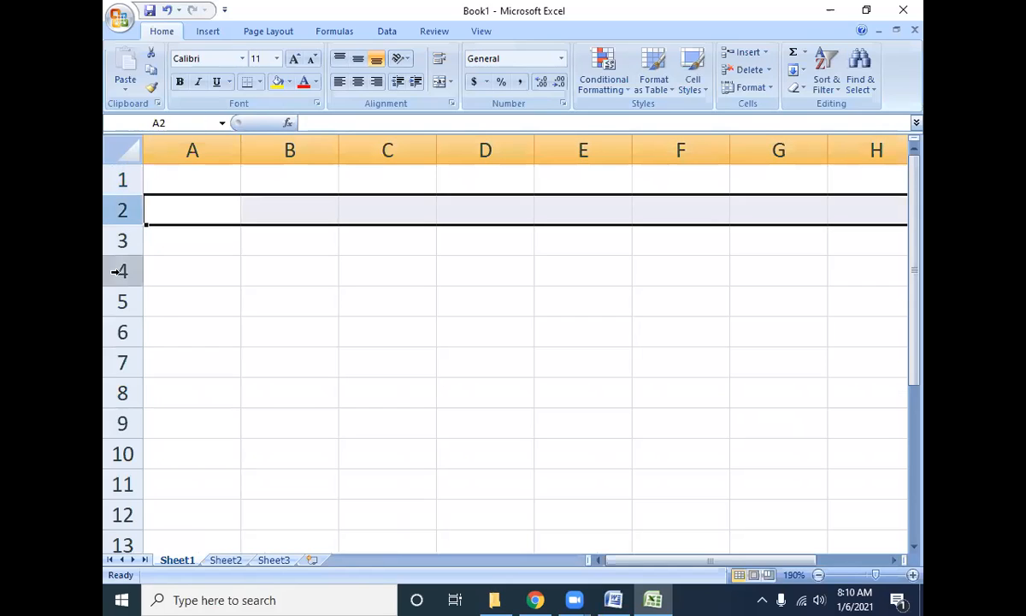
pyautogui.click(123, 241)
# Select cells B4 and E7 individually to check their addresses, and the range B5:D7.
pyautogui.click(298, 286)
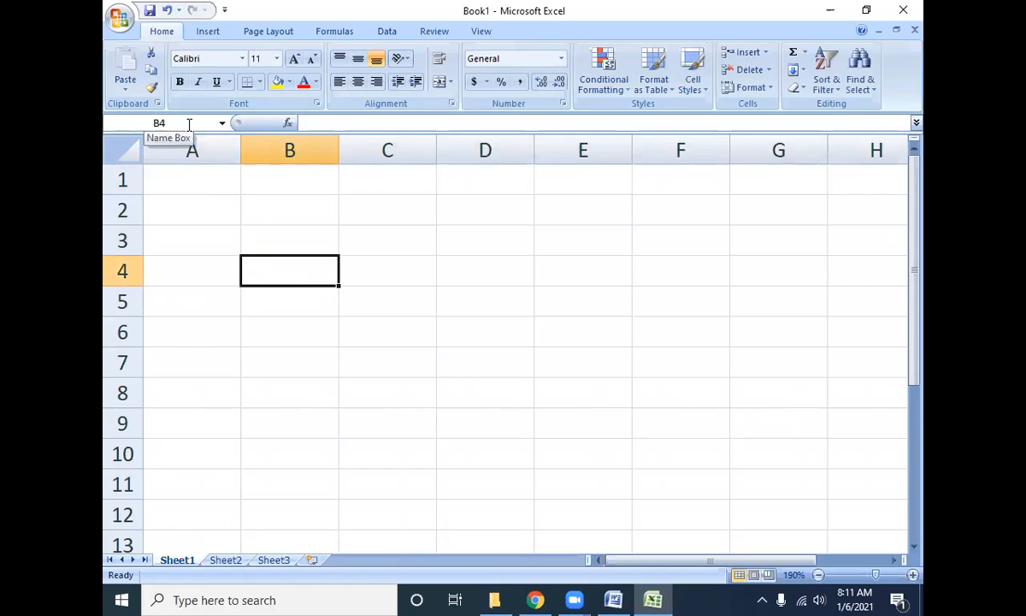
pyautogui.click(550, 355)
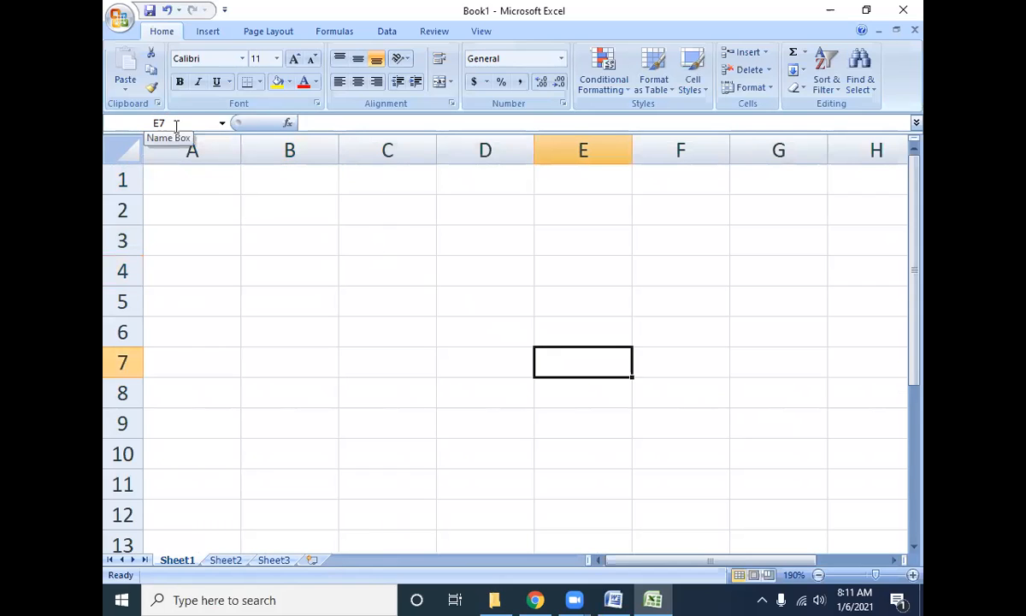
pyautogui.moveTo(318, 304); pyautogui.dragTo(474, 371)
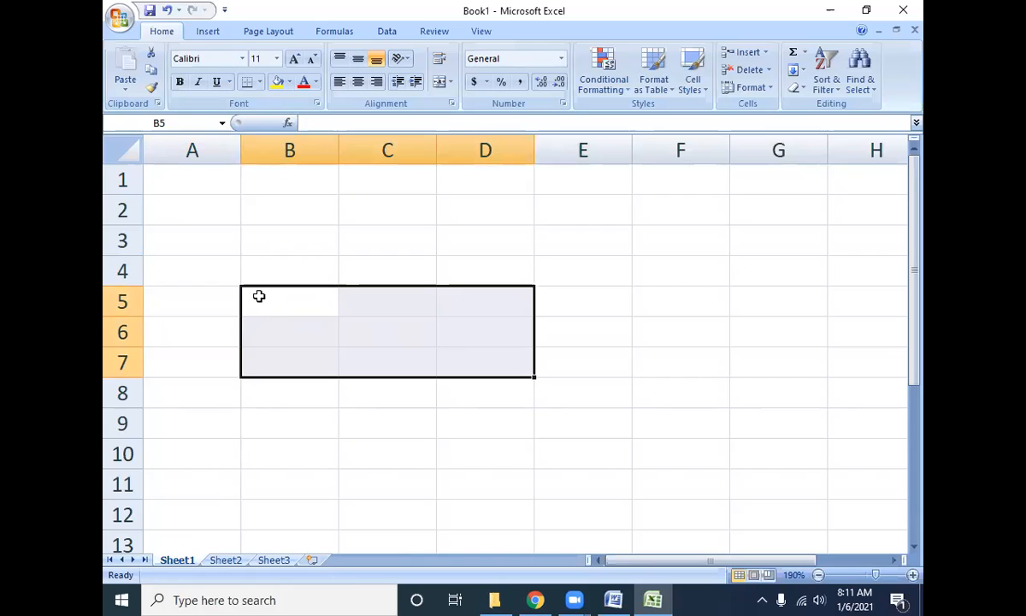
pyautogui.click(261, 233)
pyautogui.click(578, 246)
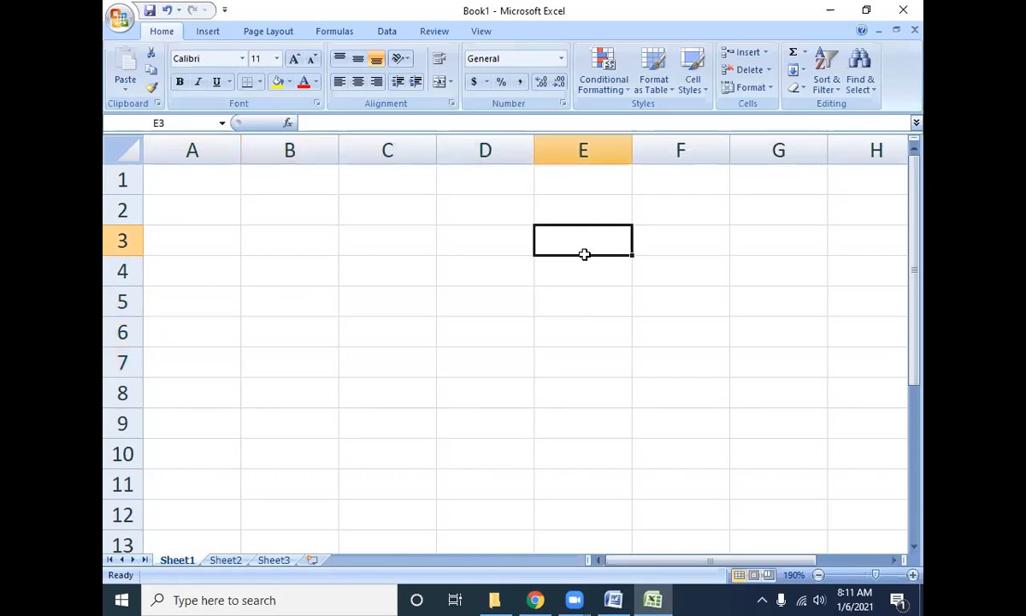
pyautogui.press('Down')
pyautogui.press('Down')
pyautogui.press('Down')
pyautogui.press('Down')
pyautogui.click(402, 352)
pyautogui.click(356, 269)
pyautogui.click(520, 299)
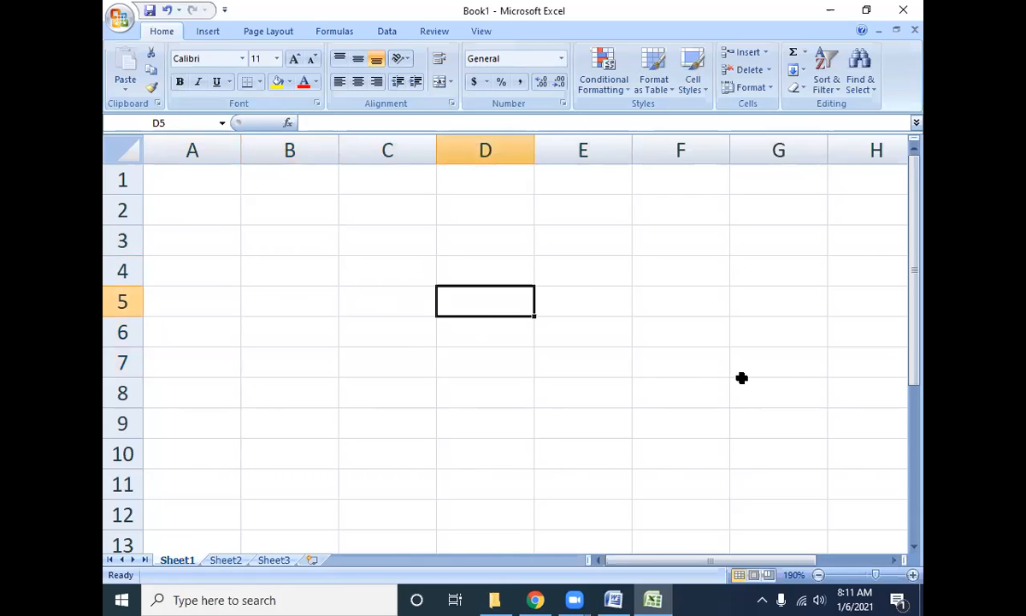
pyautogui.click(314, 393)
pyautogui.click(571, 298)
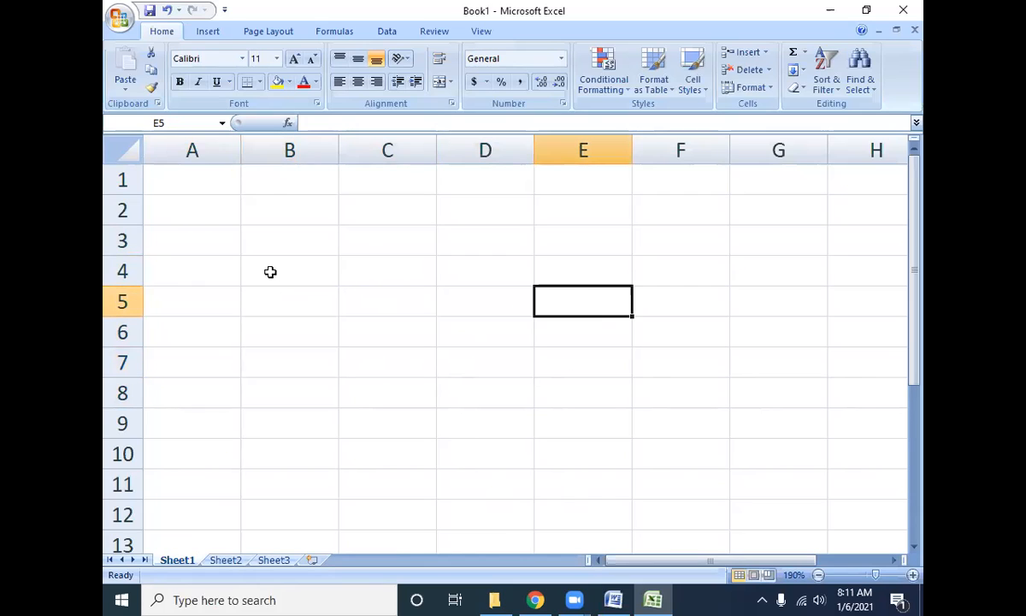
pyautogui.click(181, 179)
pyautogui.click(188, 224)
pyautogui.click(278, 261)
pyautogui.click(452, 270)
pyautogui.click(377, 352)
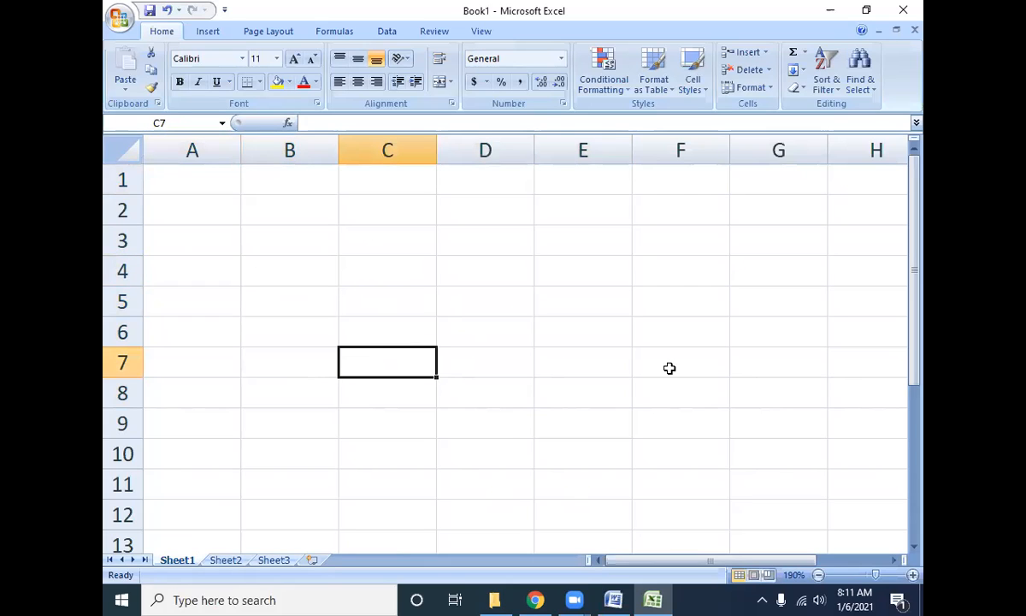
# Enter the text abc in cell E8, and undo the entry.
pyautogui.click(609, 390)
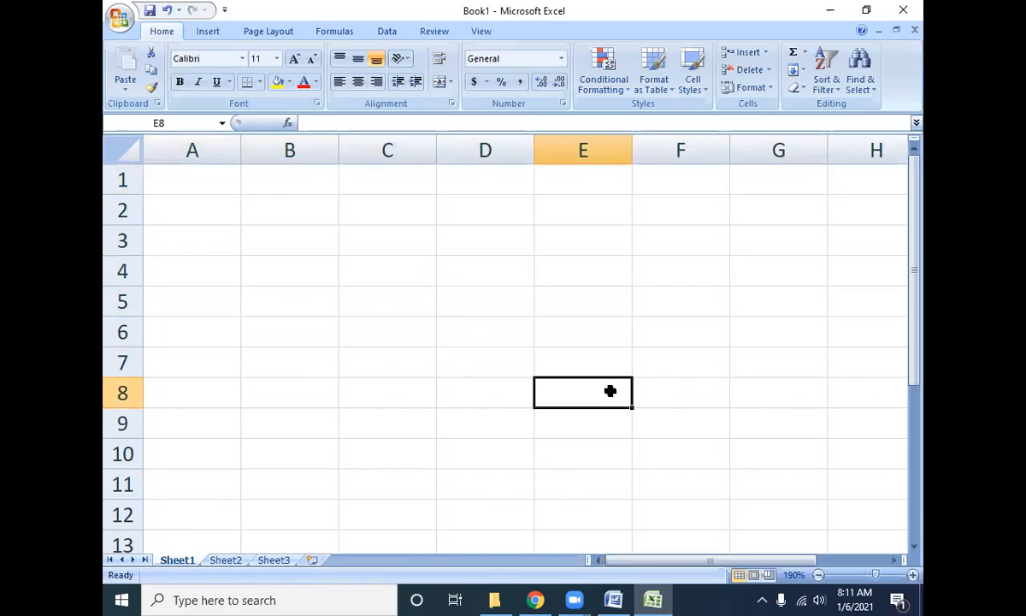
pyautogui.write('abc')
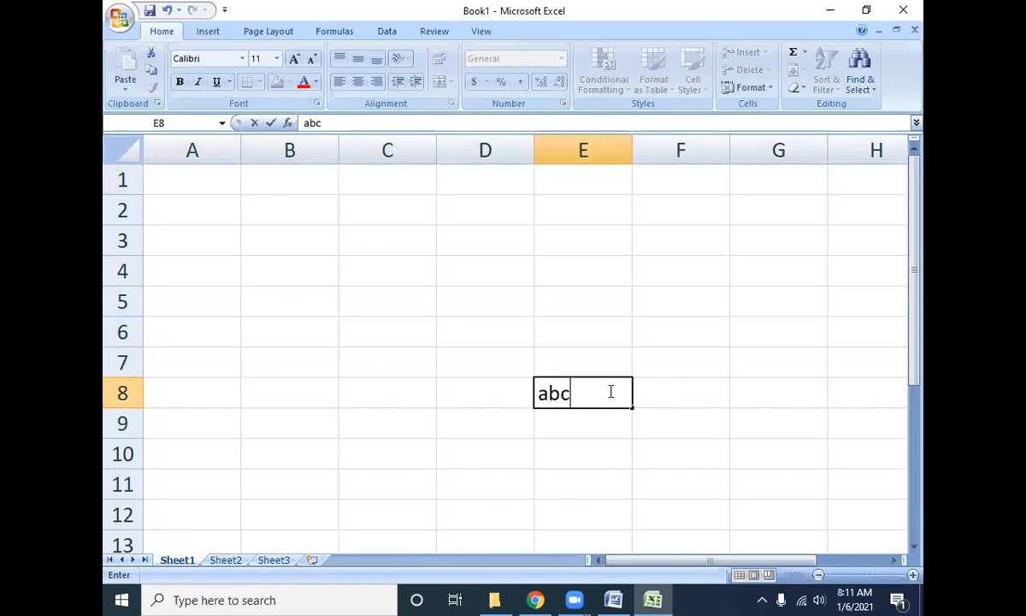
pyautogui.press('Tab')
pyautogui.click(610, 391)
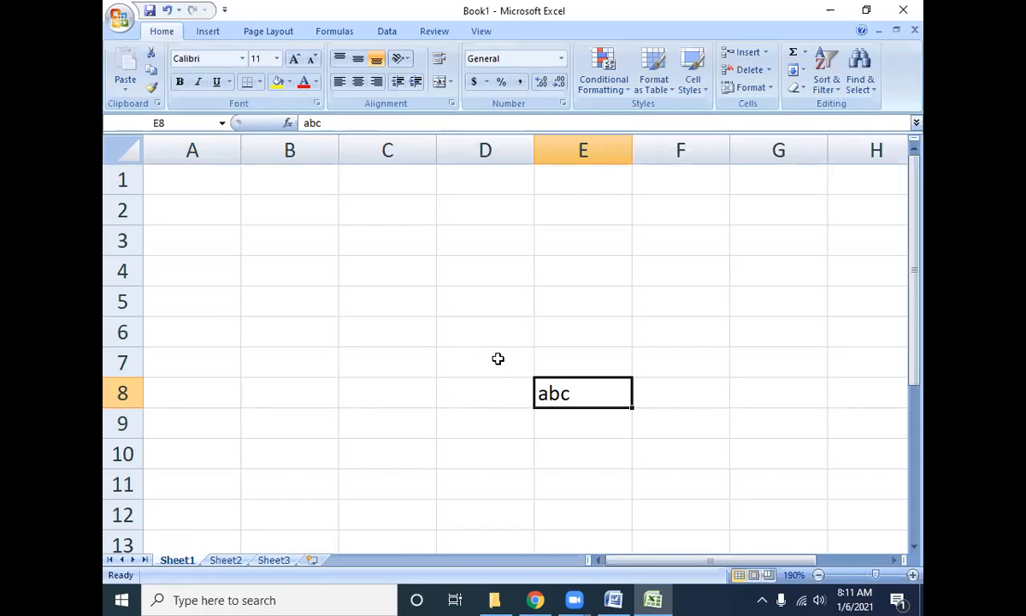
pyautogui.hotkey('ctrl', 'z')
# Enter the text fgdg in cell B5 and reselect that cell.
pyautogui.press('Up')
pyautogui.press('Up')
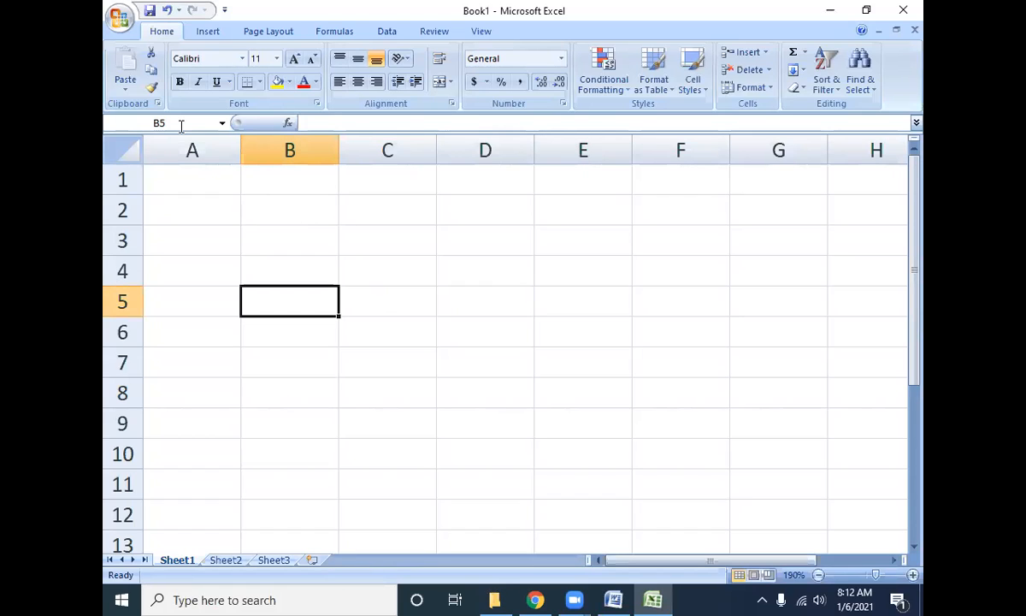
pyautogui.write('fgdg')
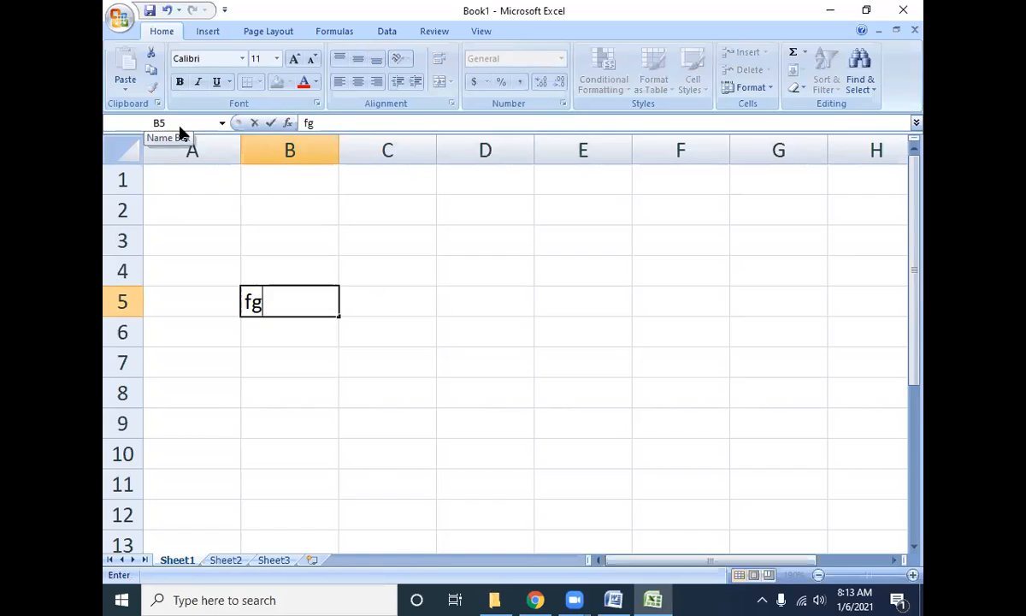
pyautogui.press('Return')
pyautogui.press('Up')
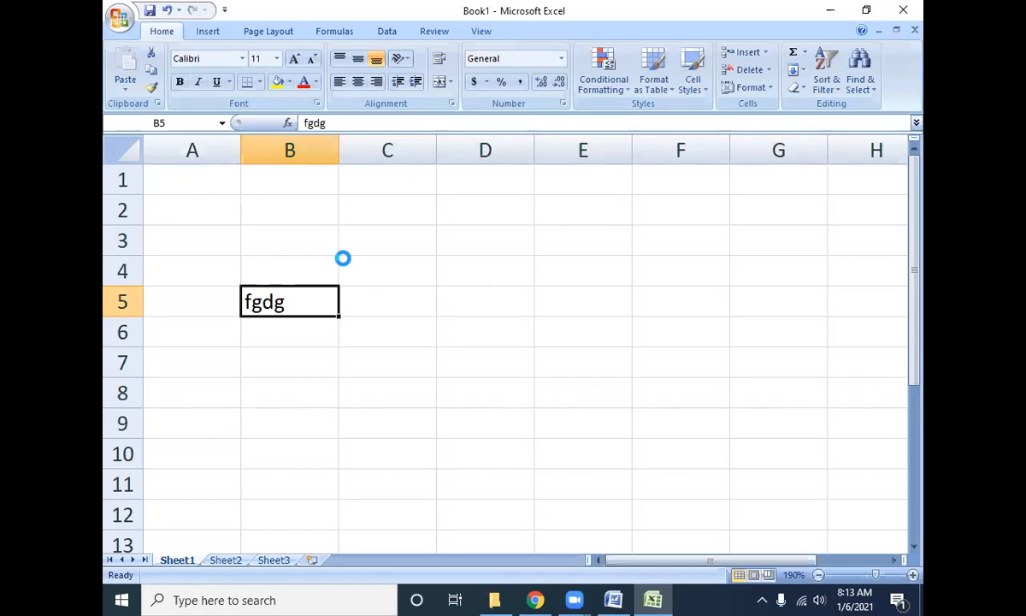
# Clear the contents of cell B5 and zoom the worksheet in to 265%.
pyautogui.press('Delete')
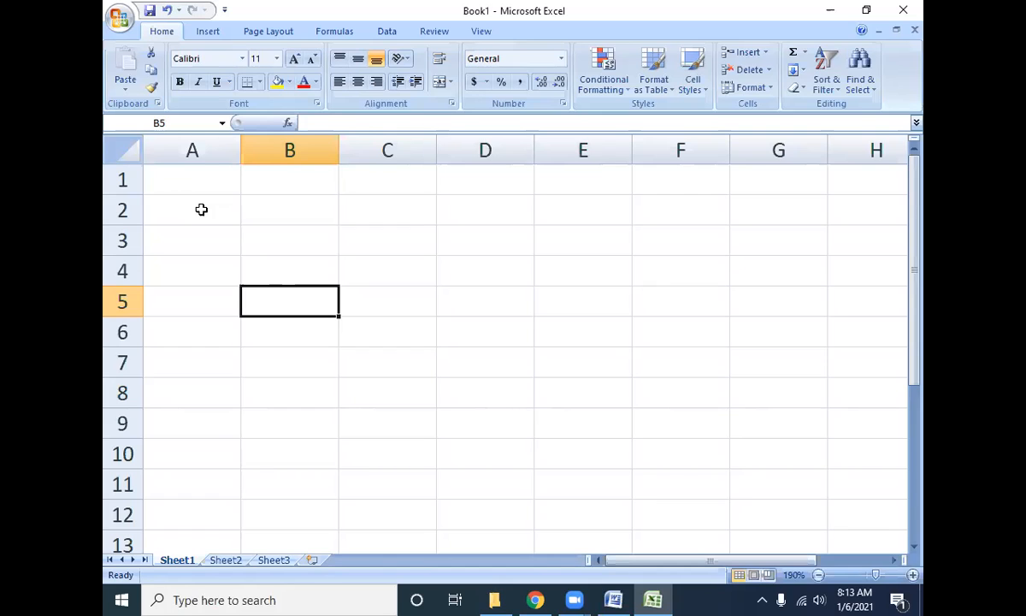
pyautogui.keyDown('ctrl'); pyautogui.scroll(5, 195, 205); pyautogui.keyUp('ctrl')
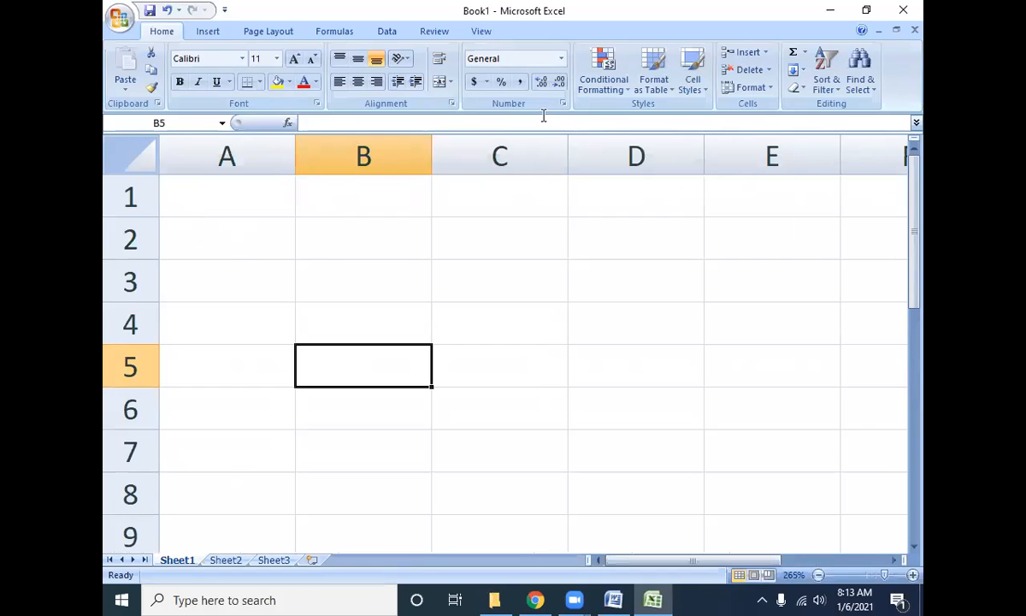
# Select the whole of column A and the whole of row 1 alternately.
pyautogui.click(742, 360)
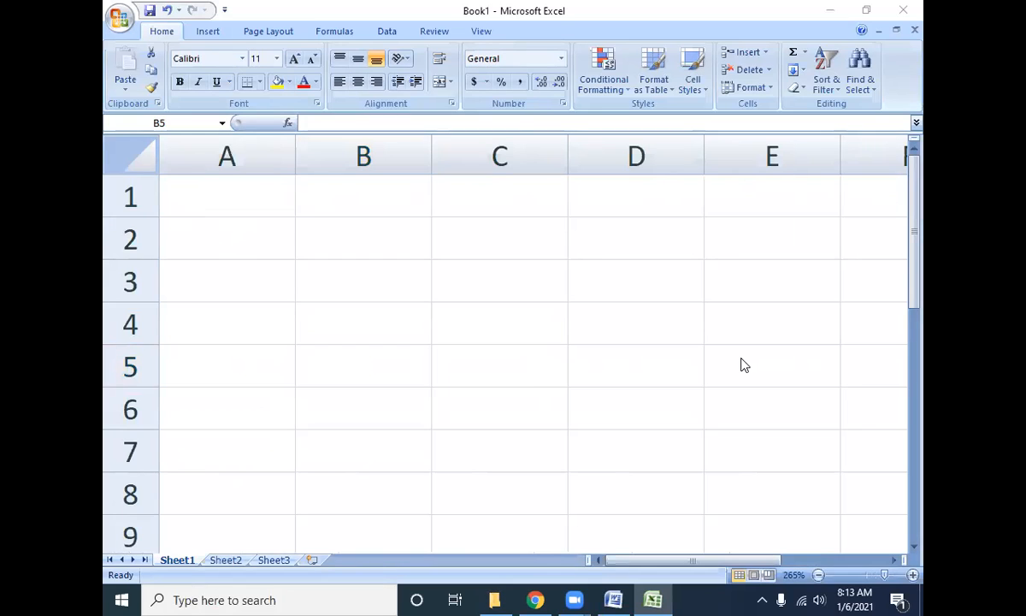
pyautogui.click(178, 156)
pyautogui.click(179, 155)
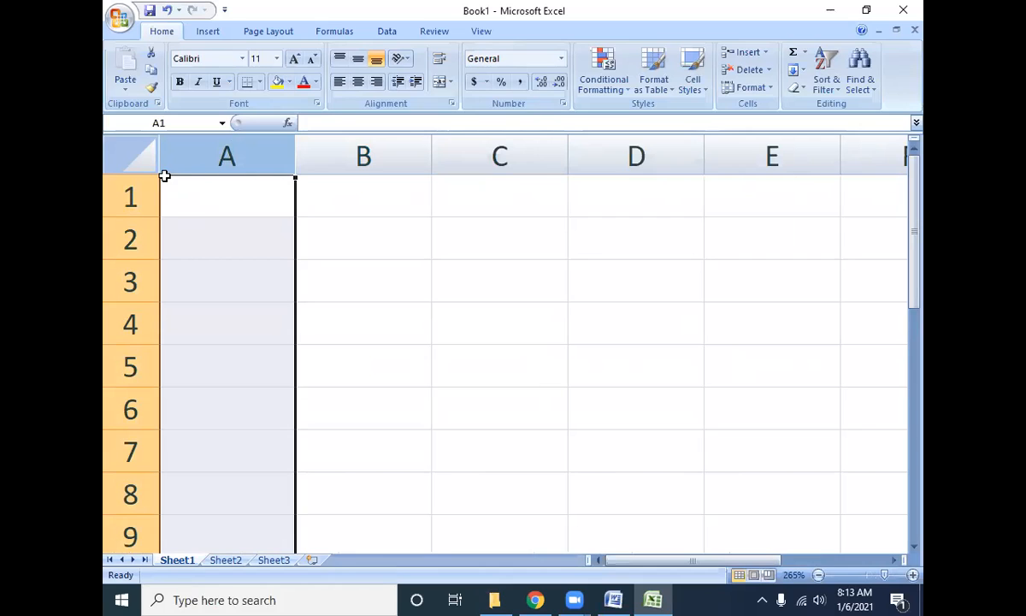
pyautogui.click(133, 196)
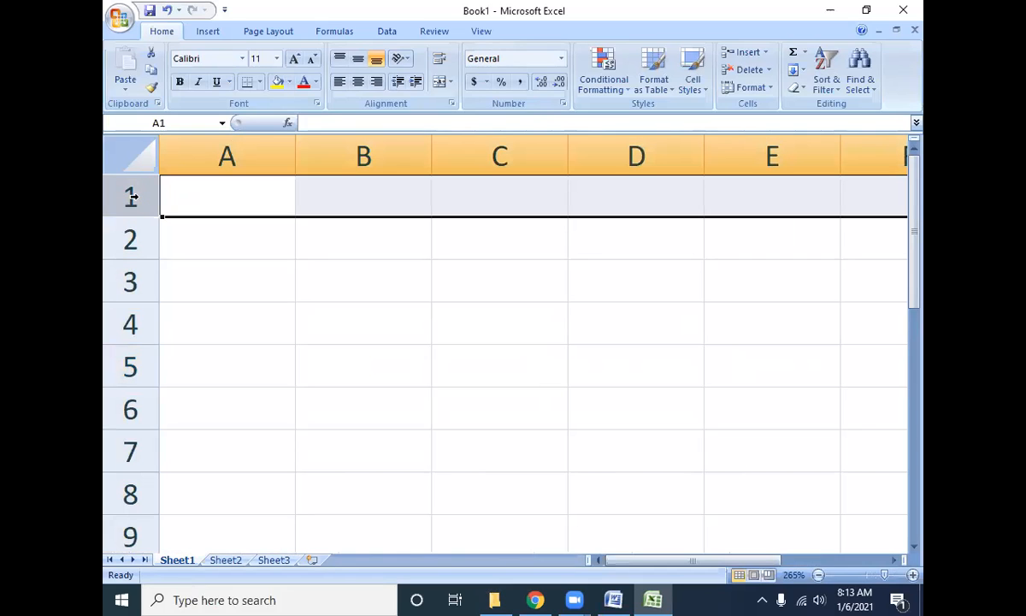
pyautogui.click(206, 152)
pyautogui.click(132, 197)
pyautogui.click(165, 150)
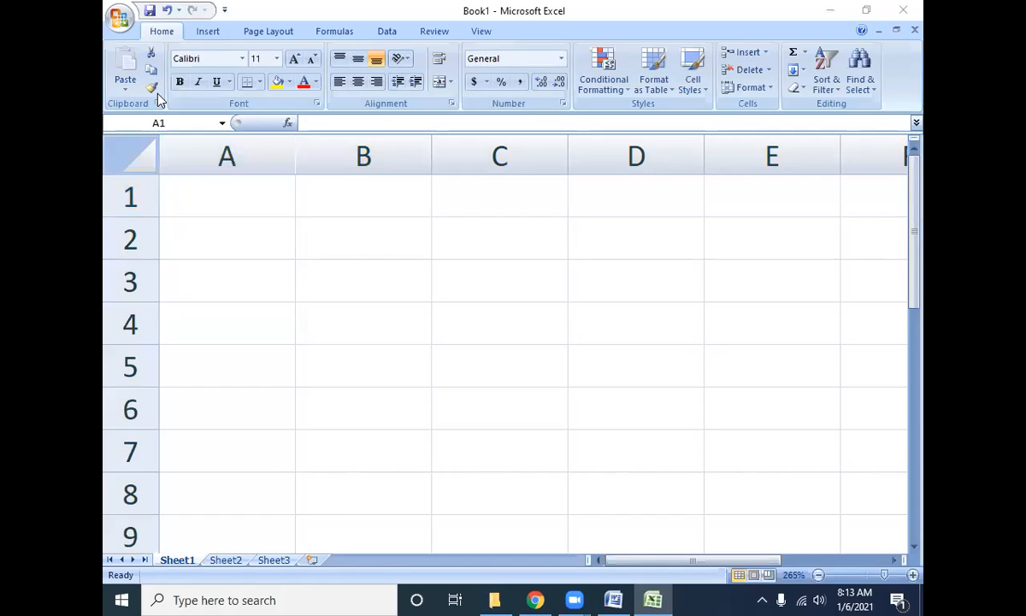
# Select column A and make it slightly narrower.
pyautogui.click(248, 162)
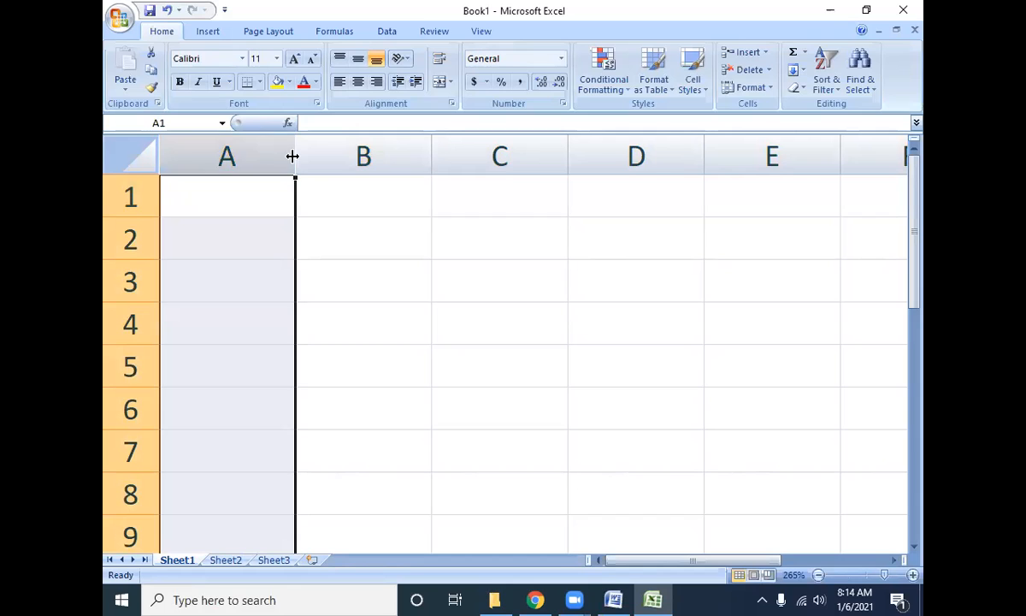
pyautogui.moveTo(294, 156); pyautogui.dragTo(280, 172)
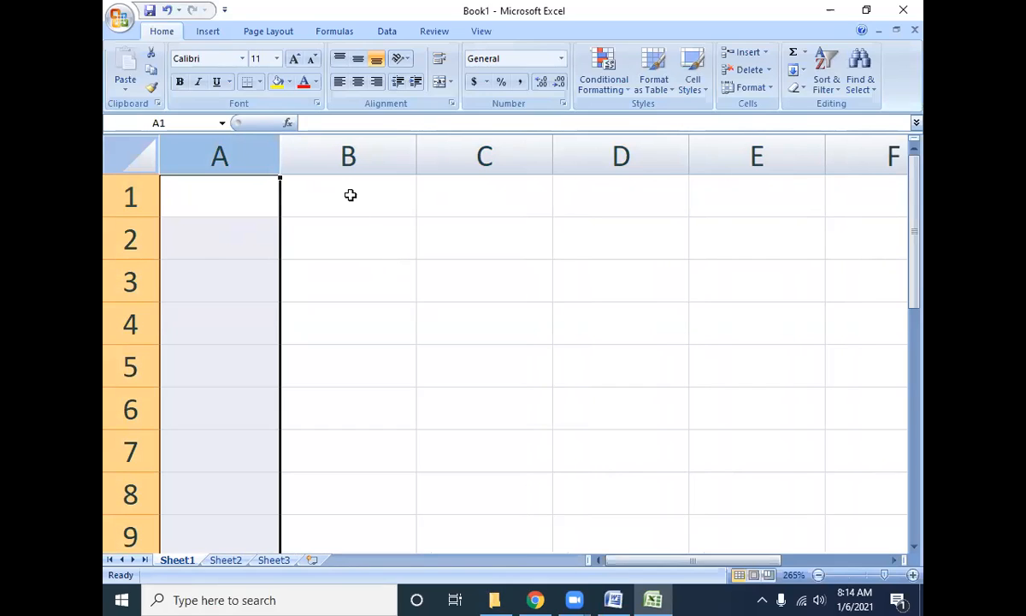
# Select column C and rows 2, 3 and 4 one at a time.
pyautogui.click(456, 163)
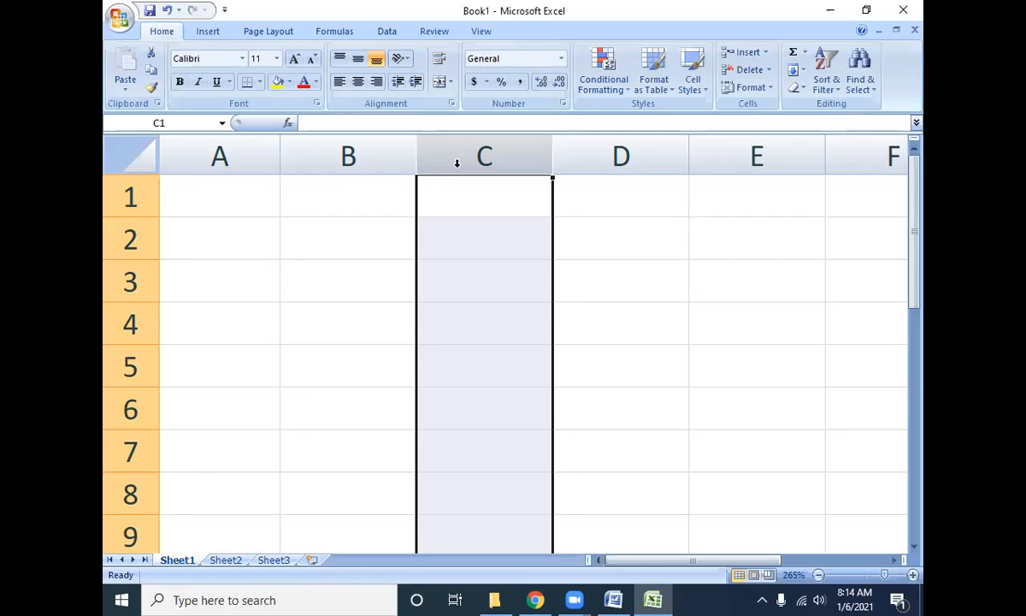
pyautogui.click(124, 246)
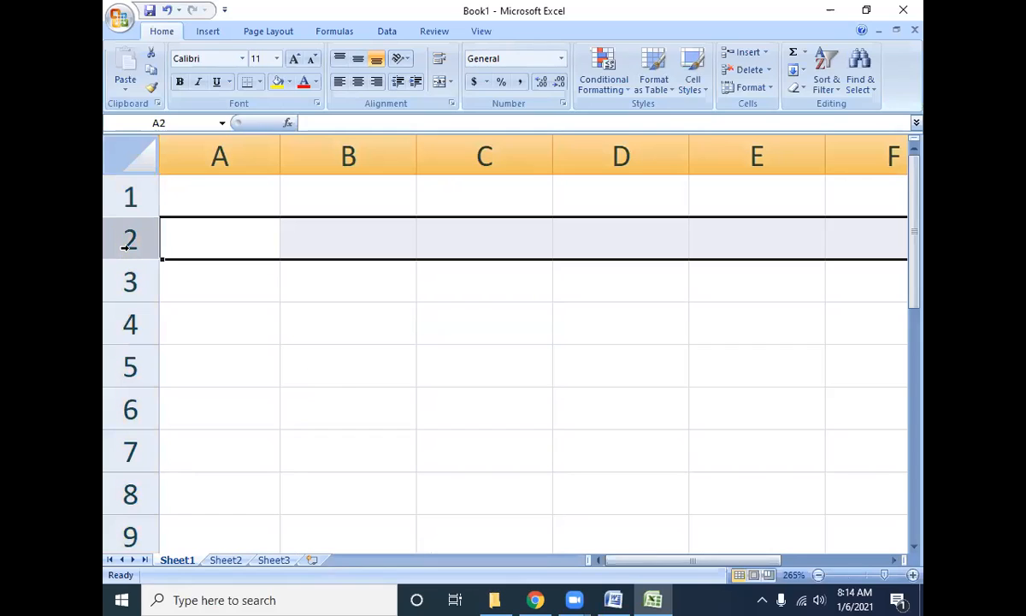
pyautogui.click(135, 293)
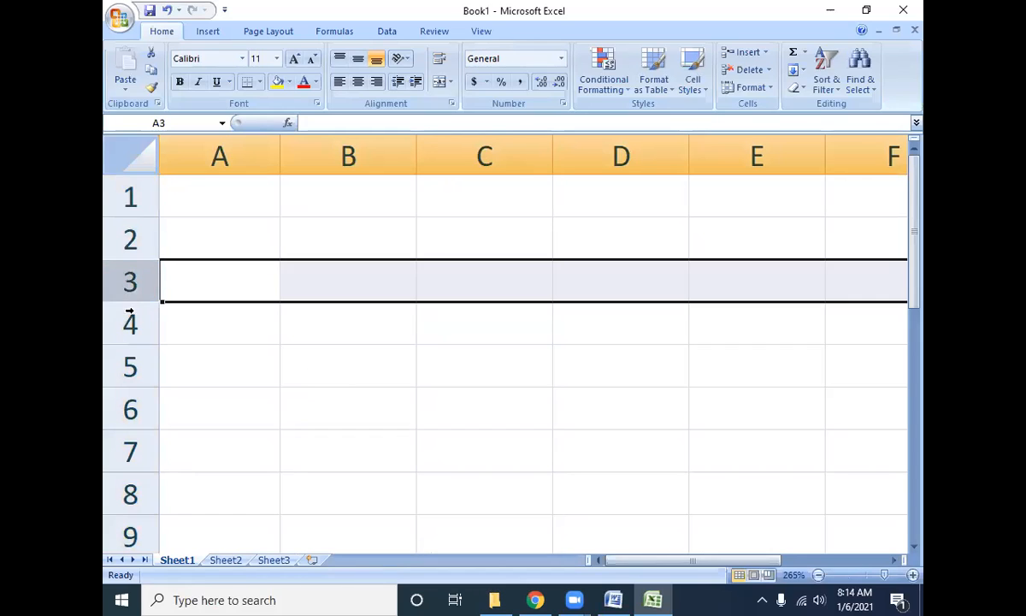
pyautogui.click(129, 322)
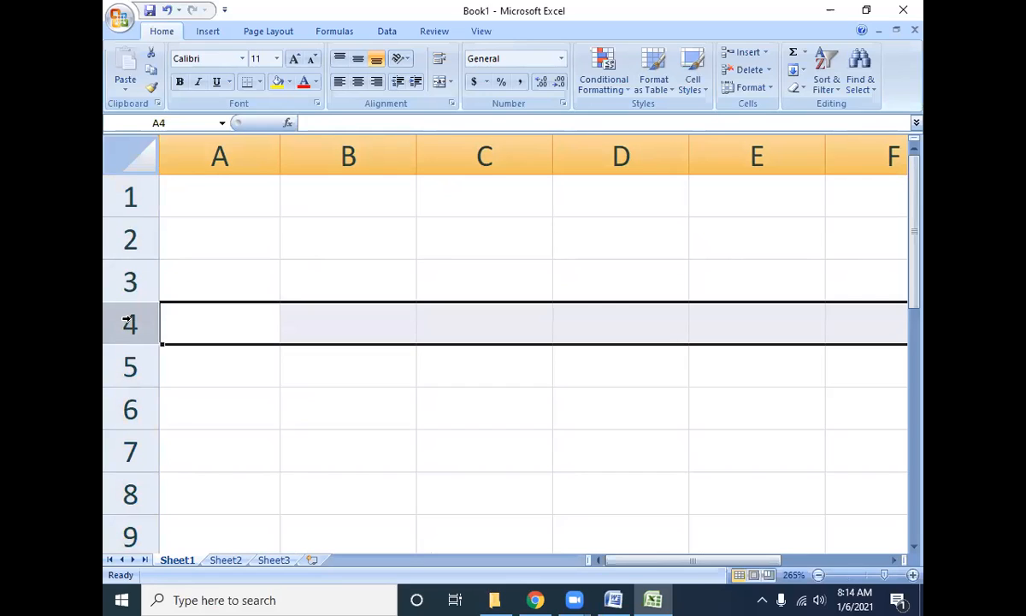
# Select the non-adjacent rows 2, 5 and 7 together.
pyautogui.click(120, 238)
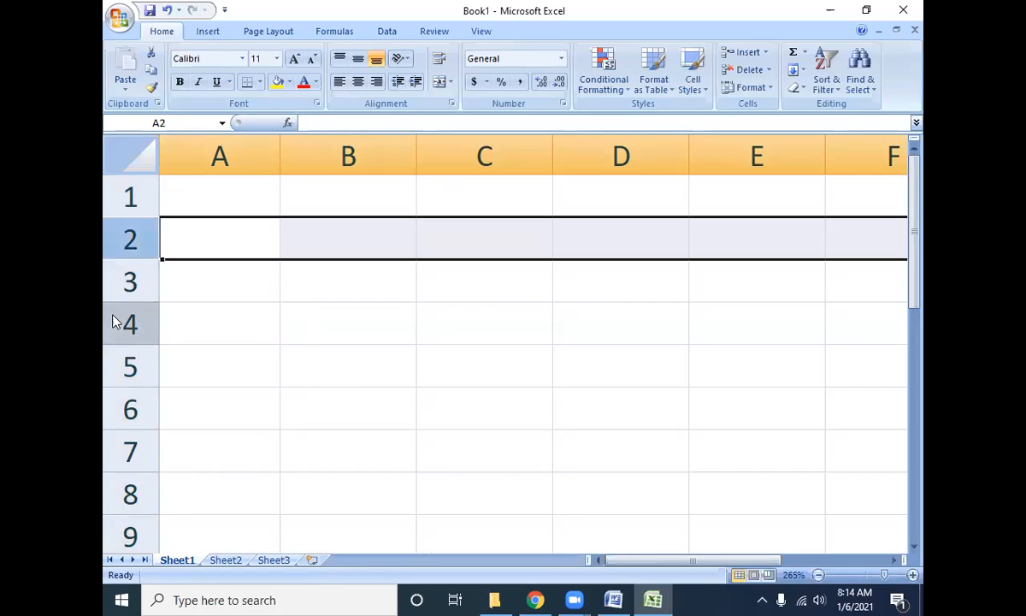
pyautogui.keyDown('ctrl'); pyautogui.click(124, 379); pyautogui.keyUp('ctrl')
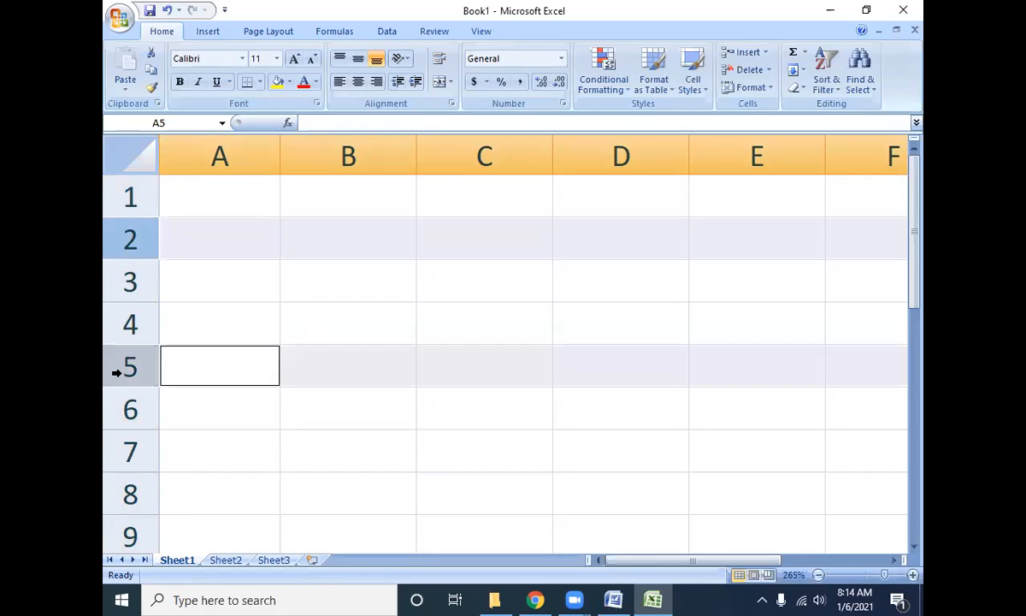
pyautogui.keyDown('ctrl'); pyautogui.click(124, 453); pyautogui.keyUp('ctrl')
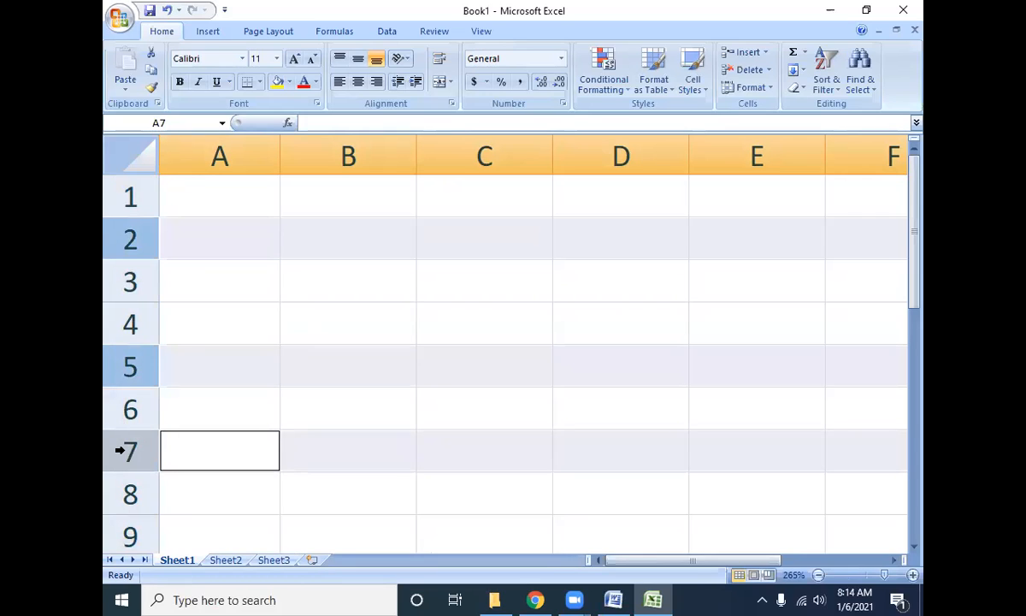
# Select columns B, D and E together as one multiple selection.
pyautogui.click(322, 155)
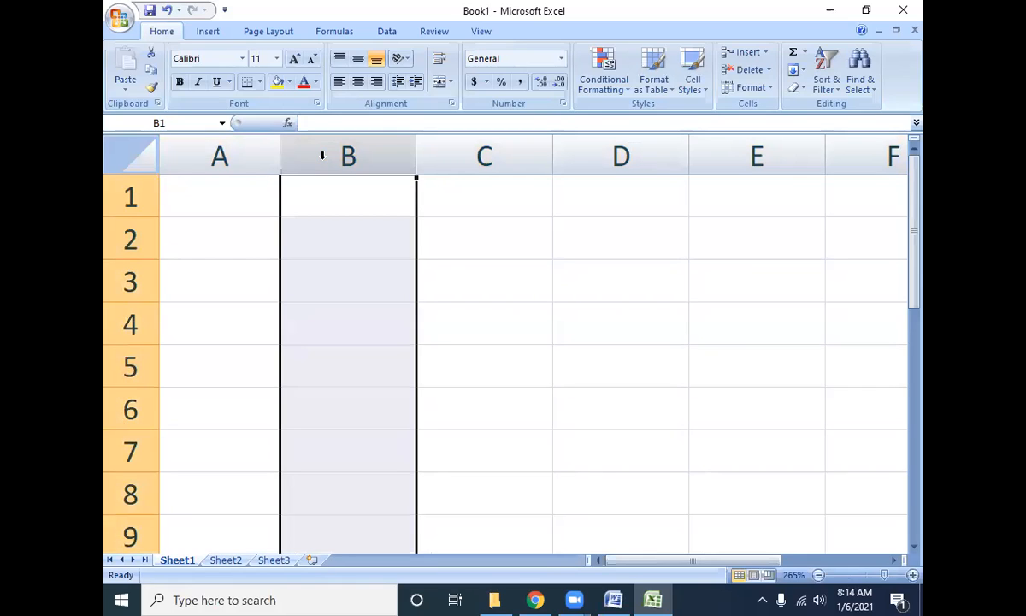
pyautogui.keyDown('ctrl'); pyautogui.click(560, 155); pyautogui.keyUp('ctrl')
pyautogui.keyDown('ctrl'); pyautogui.click(768, 168); pyautogui.keyUp('ctrl')
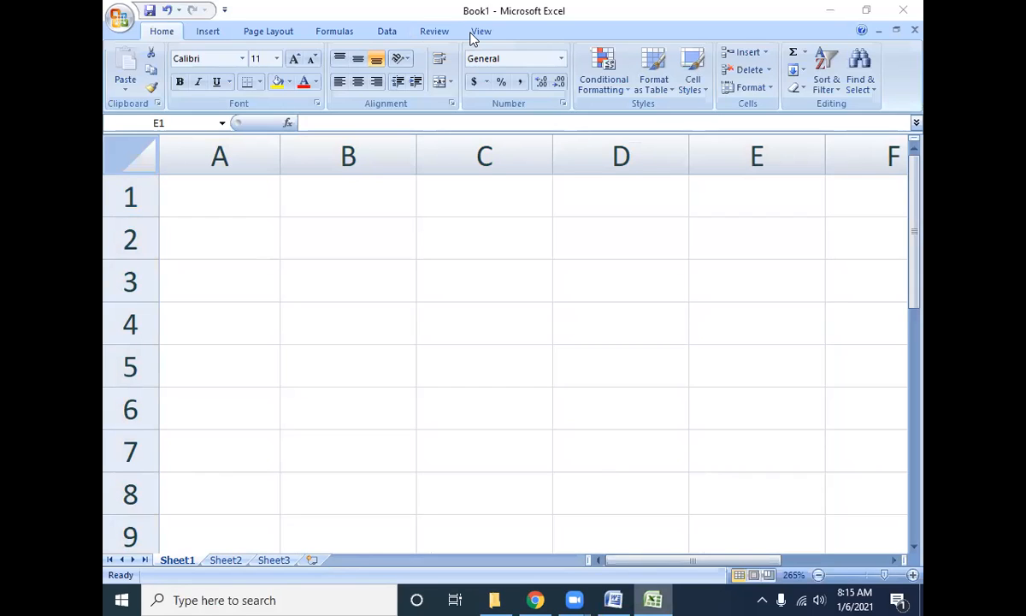
pyautogui.click(242, 151)
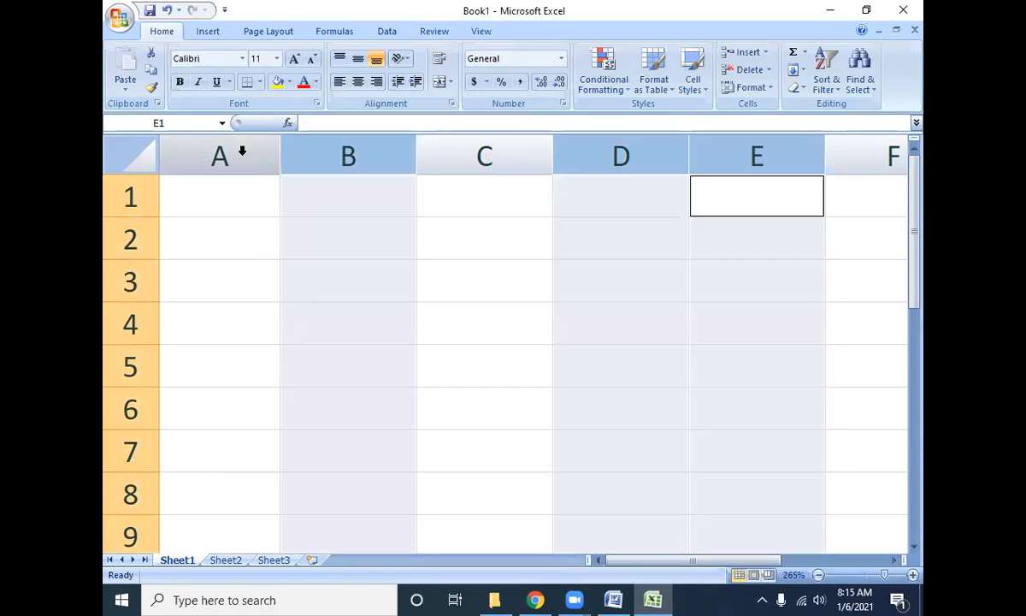
# Select rows 3 and 5 together with columns B and D.
pyautogui.click(119, 278)
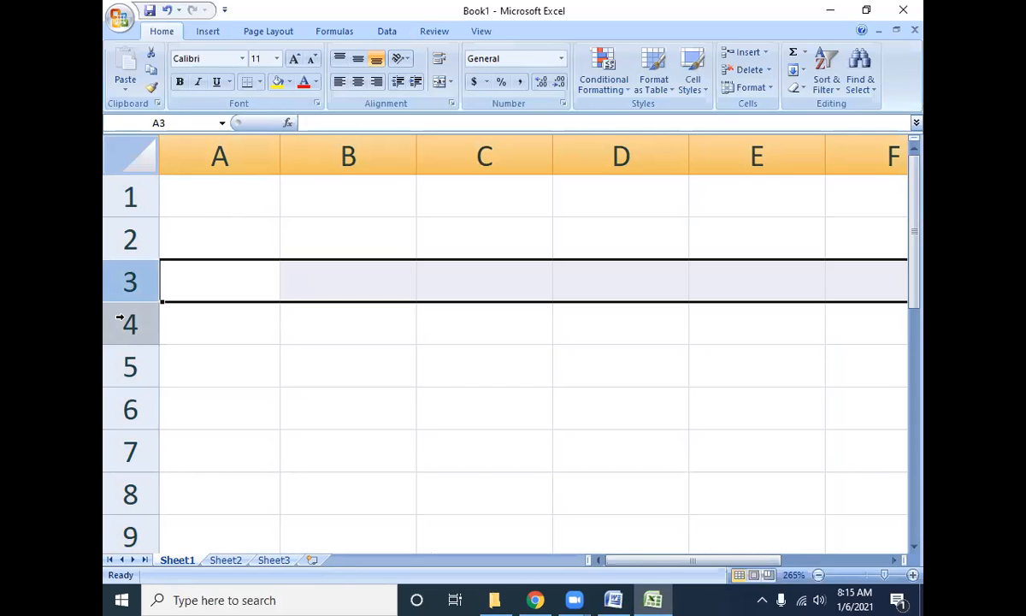
pyautogui.keyDown('ctrl'); pyautogui.click(128, 366); pyautogui.keyUp('ctrl')
pyautogui.keyDown('ctrl'); pyautogui.click(347, 153); pyautogui.keyUp('ctrl')
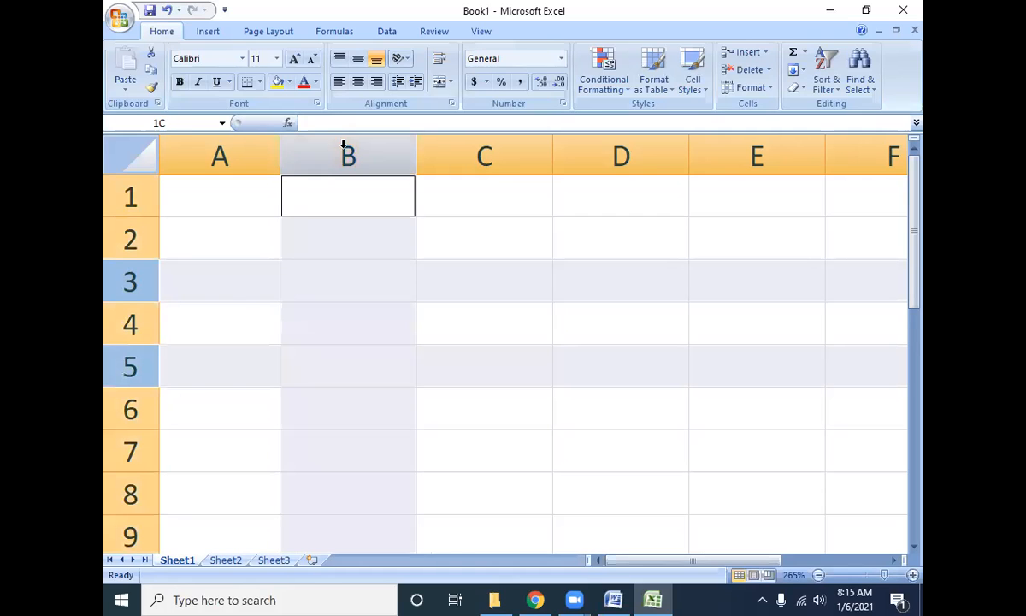
pyautogui.keyDown('ctrl'); pyautogui.click(603, 145); pyautogui.keyUp('ctrl')
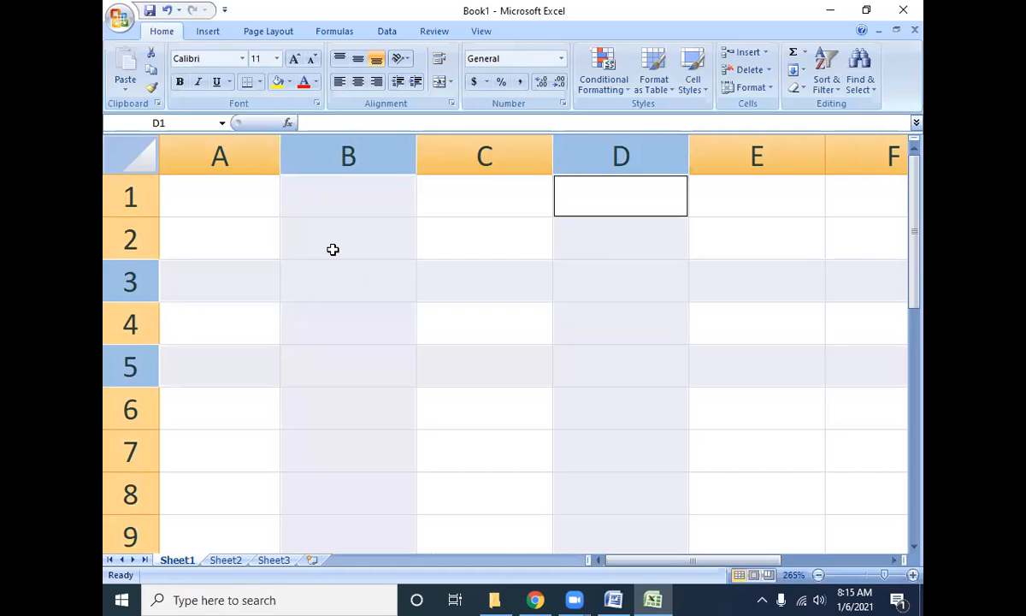
# Repeat the combined selection starting from column D, adding rows 3 and 5 and column B.
pyautogui.click(133, 275)
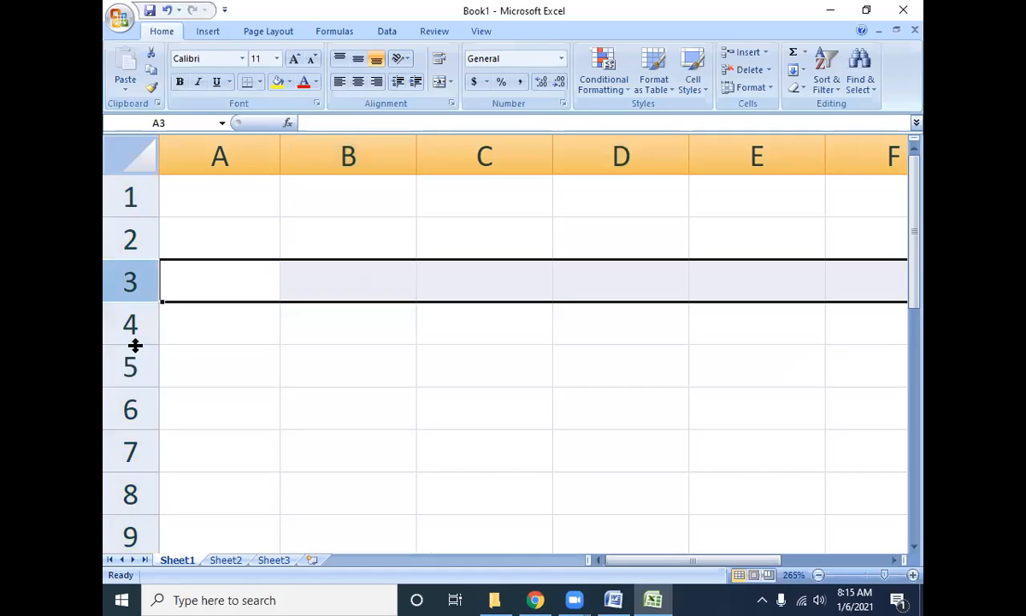
pyautogui.click(389, 156)
pyautogui.click(591, 153)
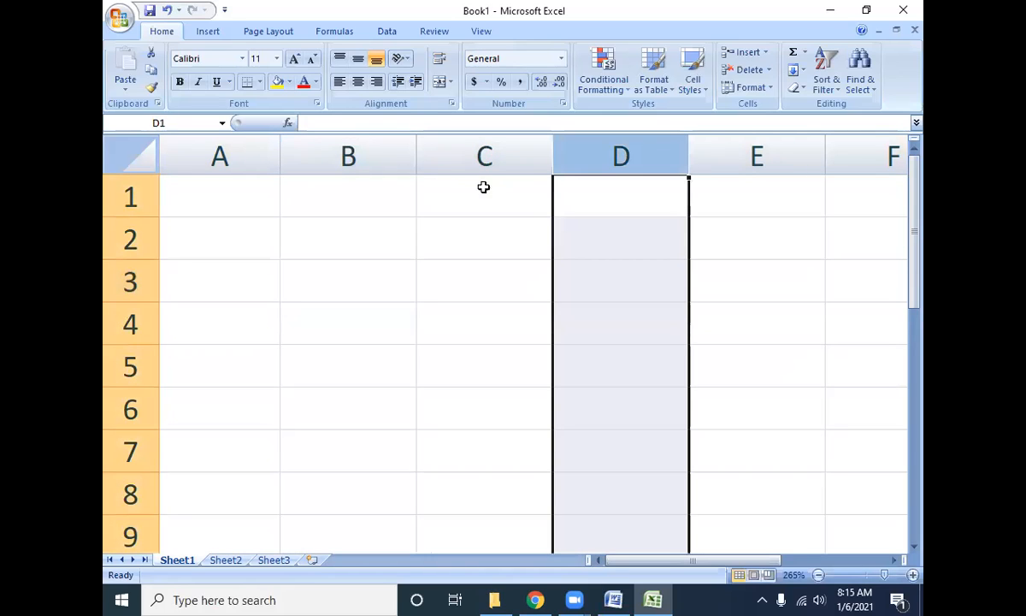
pyautogui.click(126, 284)
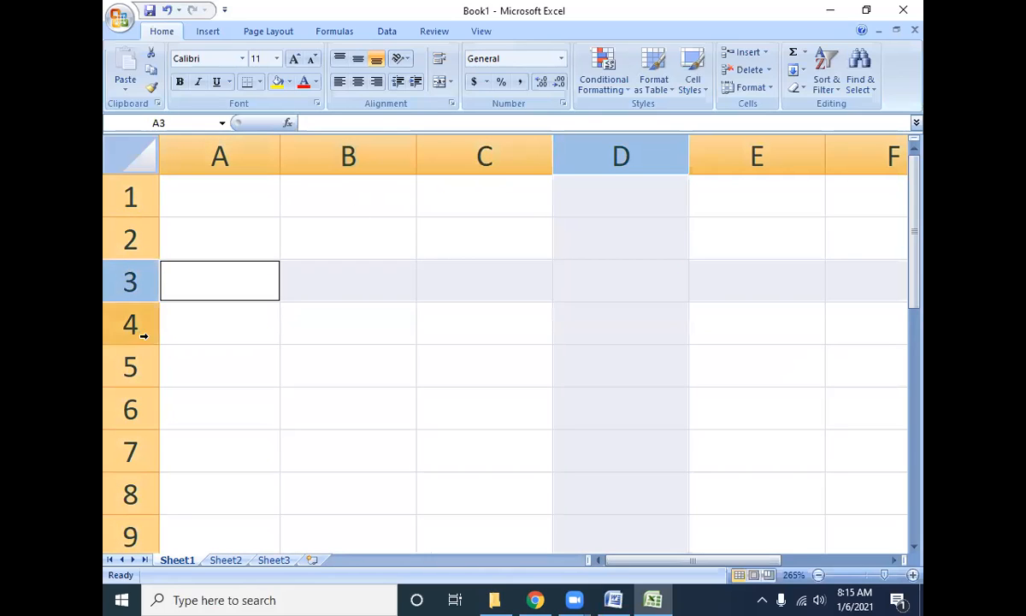
pyautogui.keyDown('ctrl'); pyautogui.click(129, 359); pyautogui.keyUp('ctrl')
pyautogui.keyDown('ctrl'); pyautogui.click(346, 154); pyautogui.keyUp('ctrl')
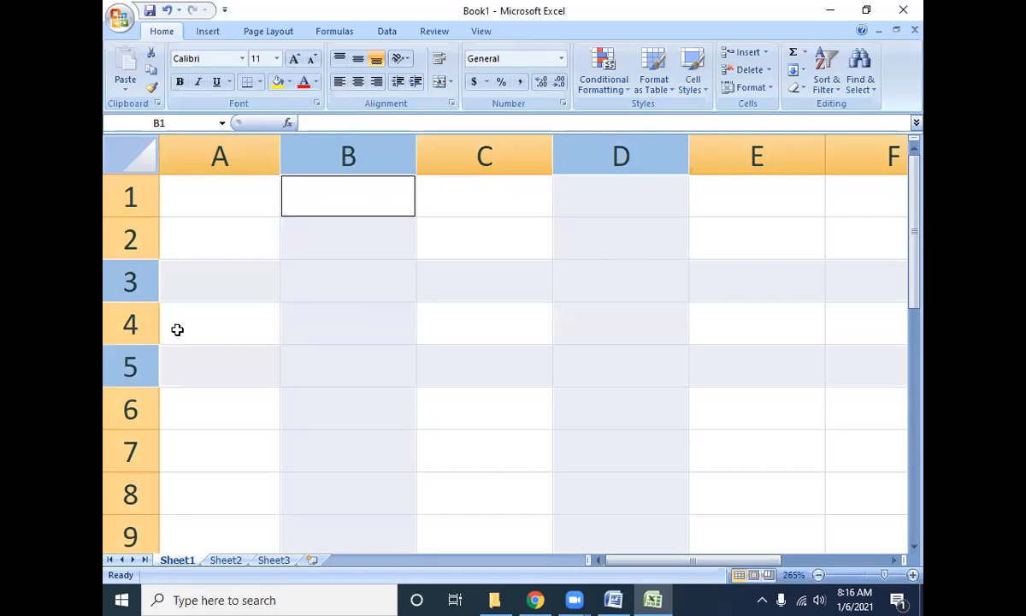
# Select row 3 alone, and the adjacent cell range A1:D7.
pyautogui.click(126, 282)
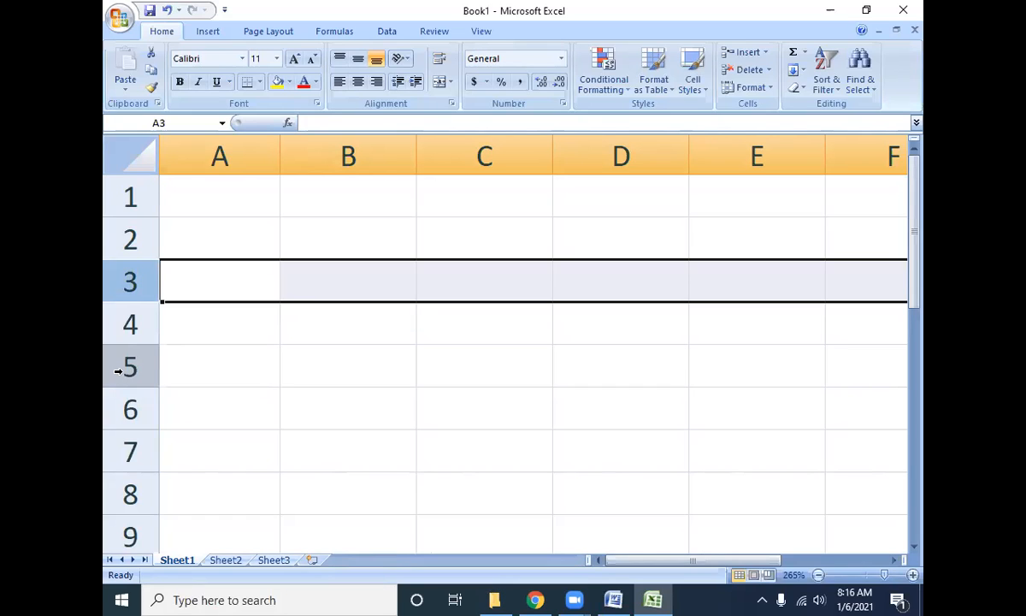
pyautogui.click(606, 200)
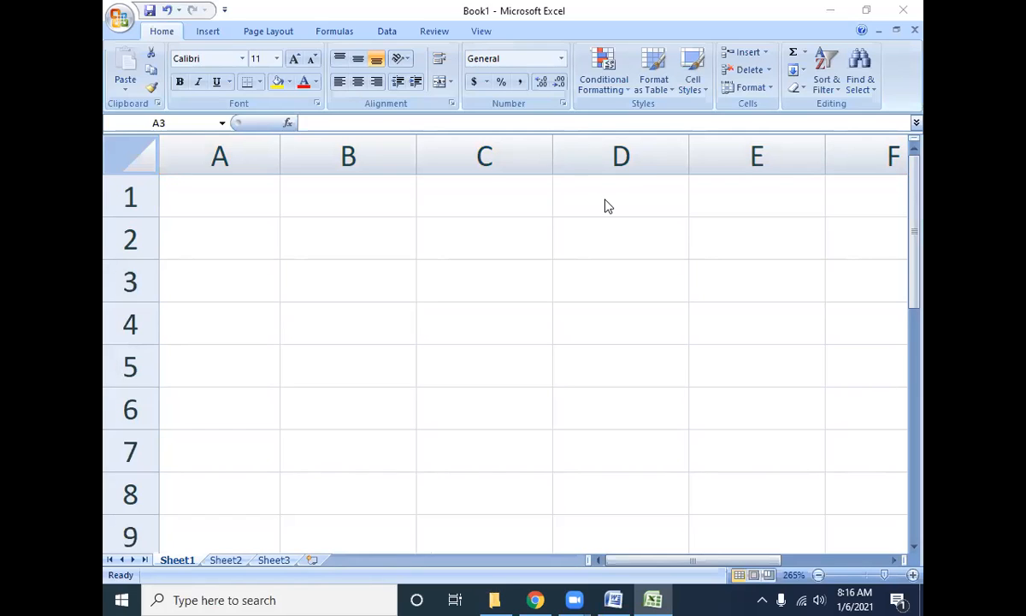
pyautogui.click(229, 193)
pyautogui.moveTo(239, 190); pyautogui.dragTo(650, 411)
pyautogui.moveTo(203, 179); pyautogui.dragTo(586, 456)
pyautogui.moveTo(239, 190); pyautogui.dragTo(608, 446)
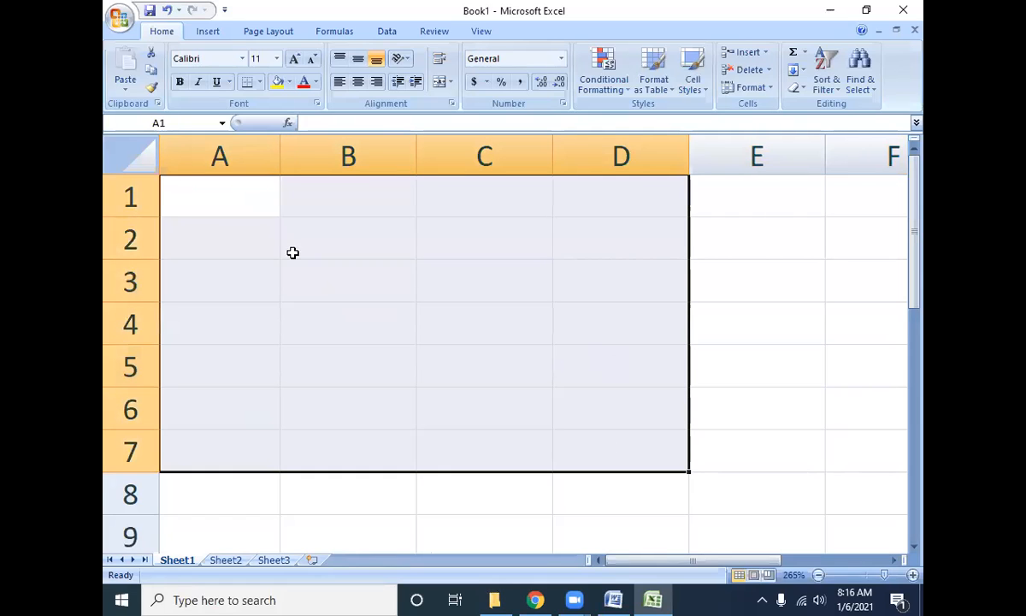
# Select columns A and C individually, the range A1:D6, and the single cell A1.
pyautogui.click(224, 156)
pyautogui.click(508, 152)
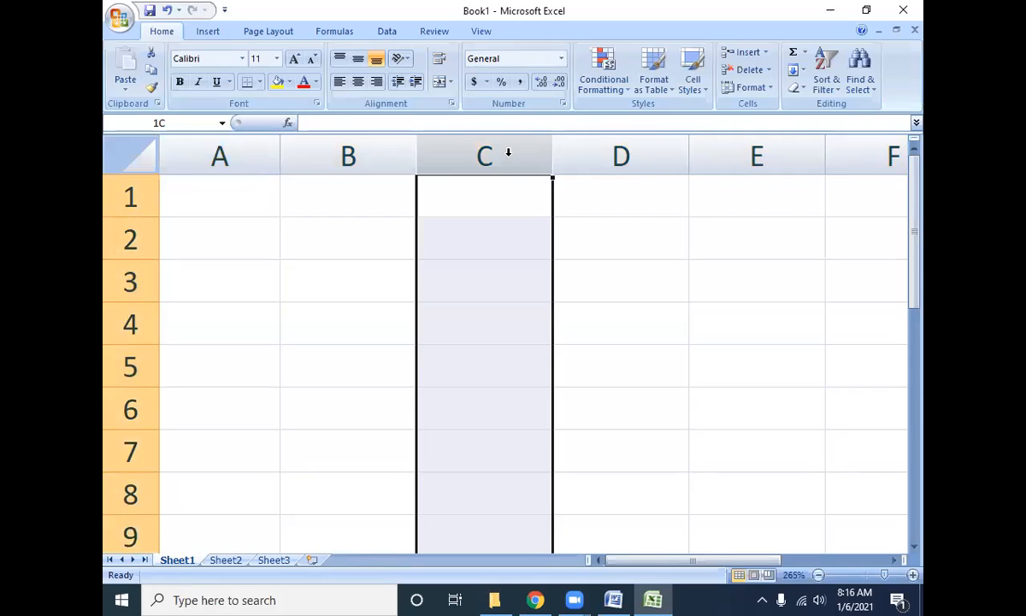
pyautogui.moveTo(212, 194); pyautogui.dragTo(602, 411)
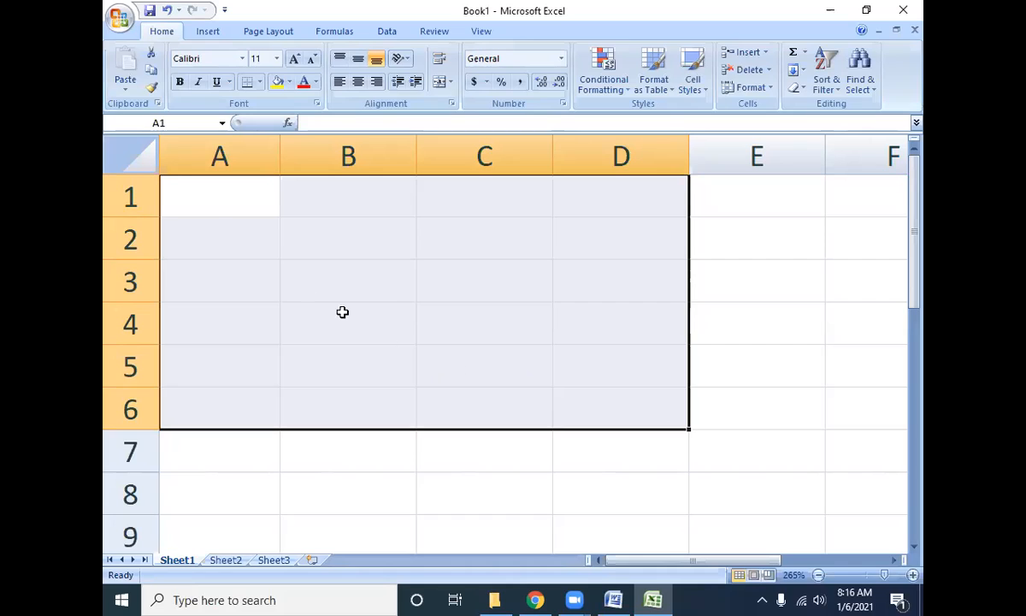
pyautogui.click(217, 206)
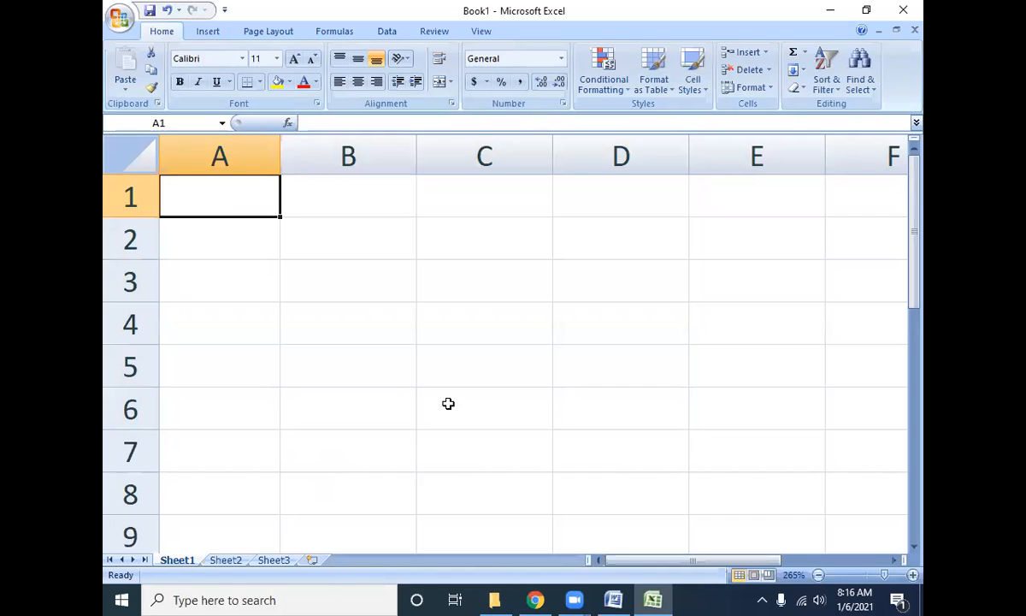
# Widen column A and column B one after the other.
pyautogui.click(266, 158)
pyautogui.moveTo(278, 154); pyautogui.dragTo(331, 155)
pyautogui.click(419, 154)
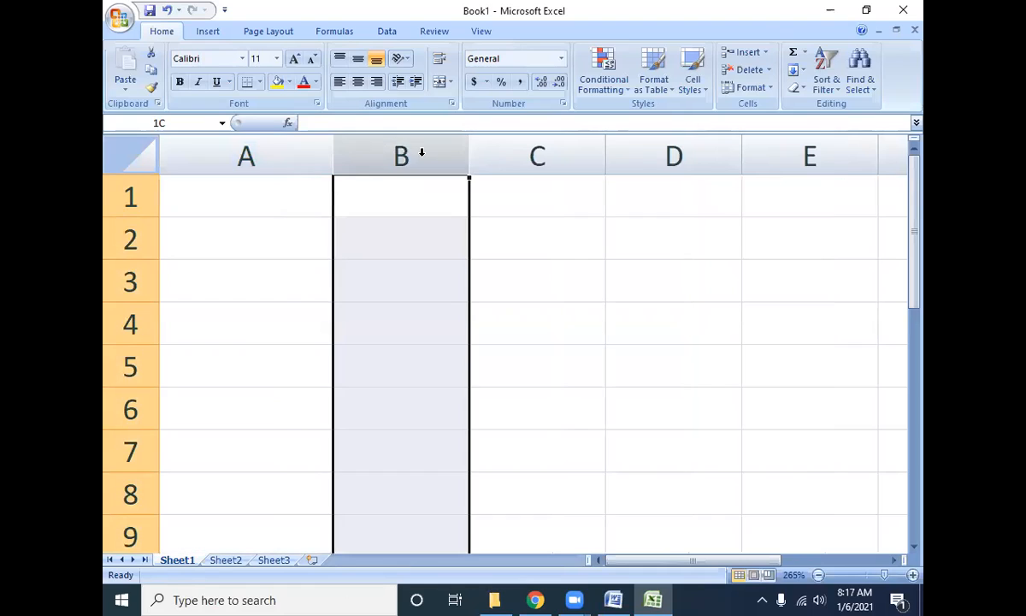
pyautogui.moveTo(467, 159); pyautogui.dragTo(508, 157)
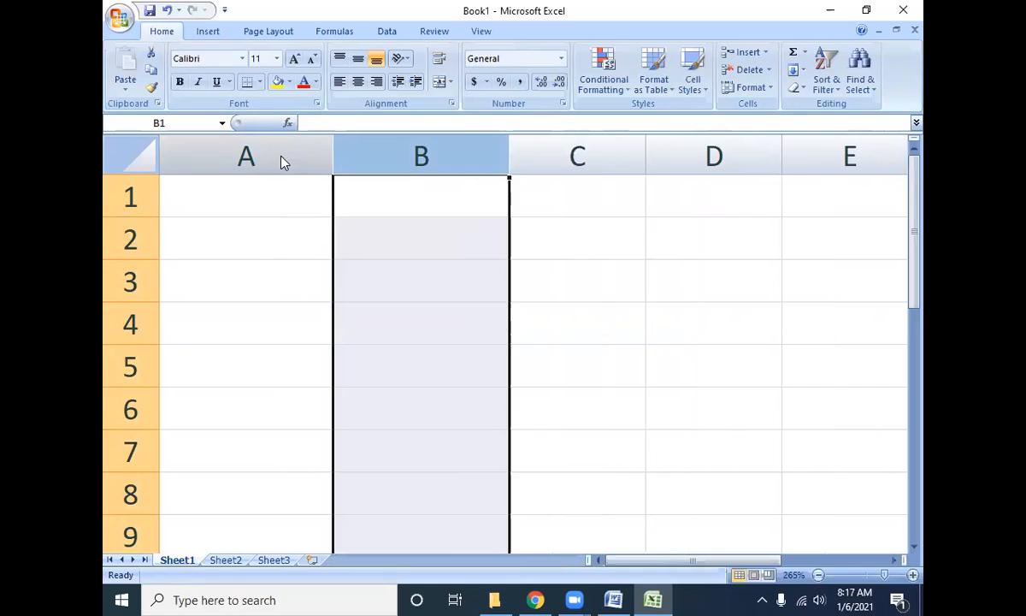
# Select columns A and B together and narrow them to a width of about 3.86.
pyautogui.keyDown('ctrl'); pyautogui.click(282, 157); pyautogui.keyUp('ctrl')
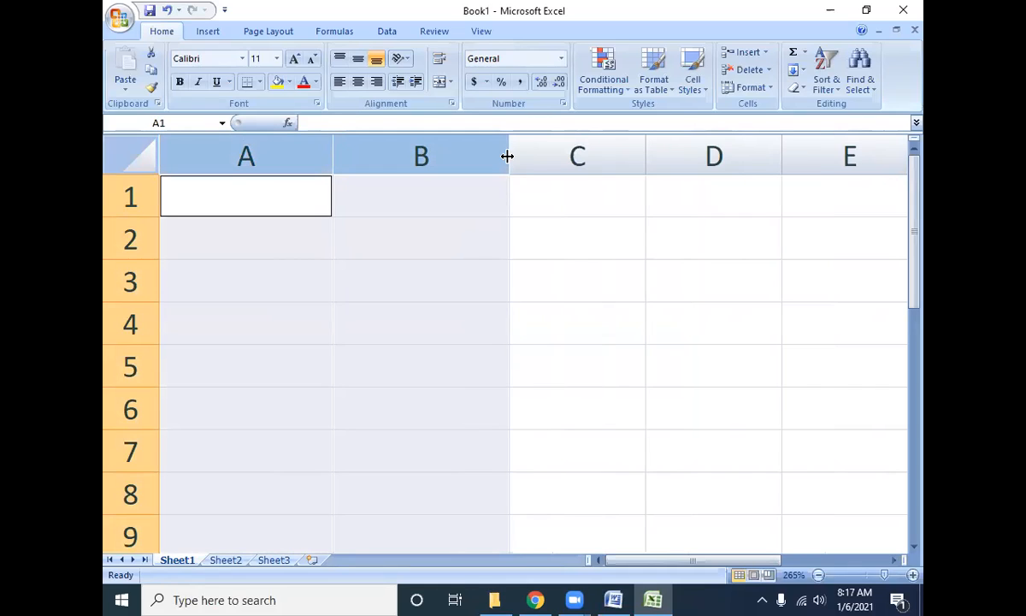
pyautogui.moveTo(509, 156); pyautogui.dragTo(399, 164)
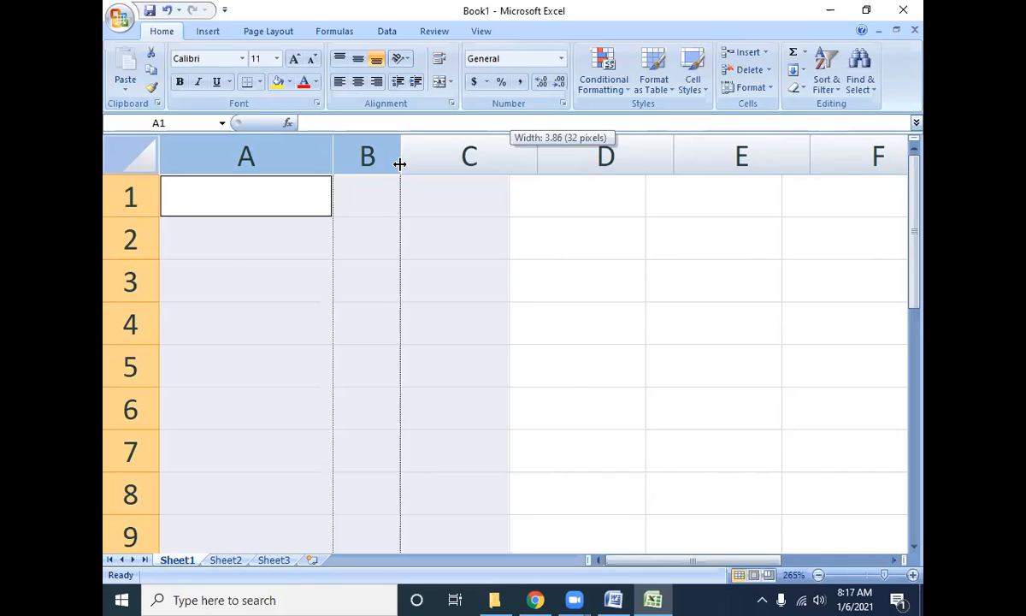
# Resize columns A and B together, widening both to about 19.86 at first and then narrowing them to a moderate equal width.
pyautogui.moveTo(400, 163); pyautogui.dragTo(400, 163)
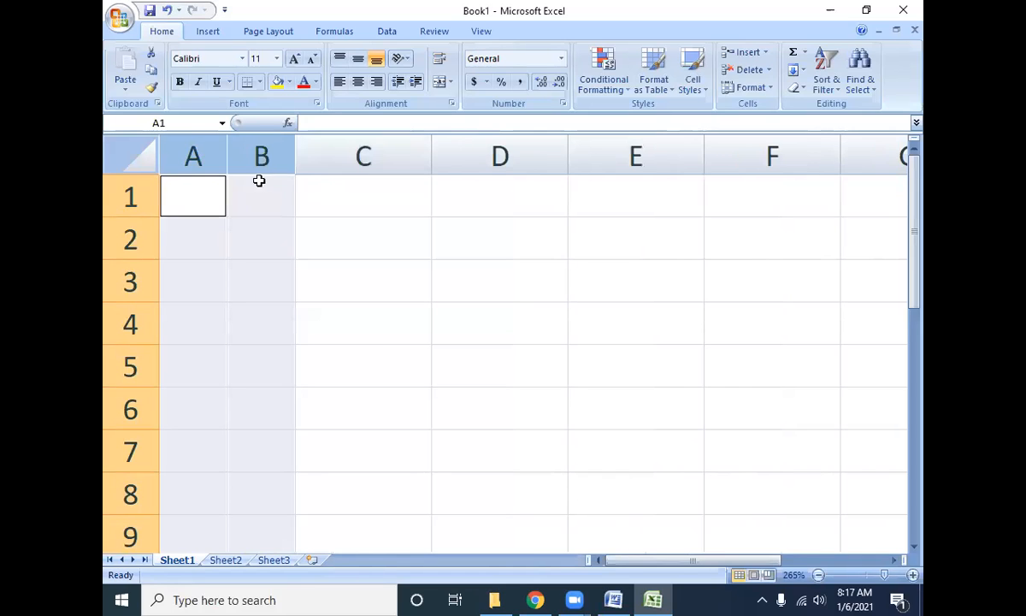
pyautogui.moveTo(227, 156); pyautogui.dragTo(465, 150)
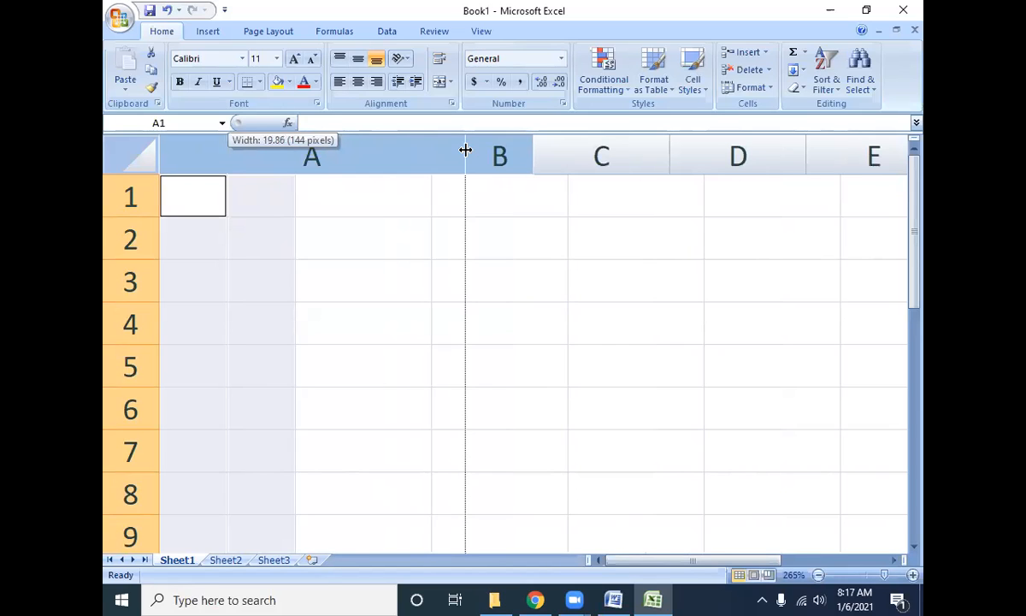
pyautogui.moveTo(466, 150); pyautogui.dragTo(344, 184)
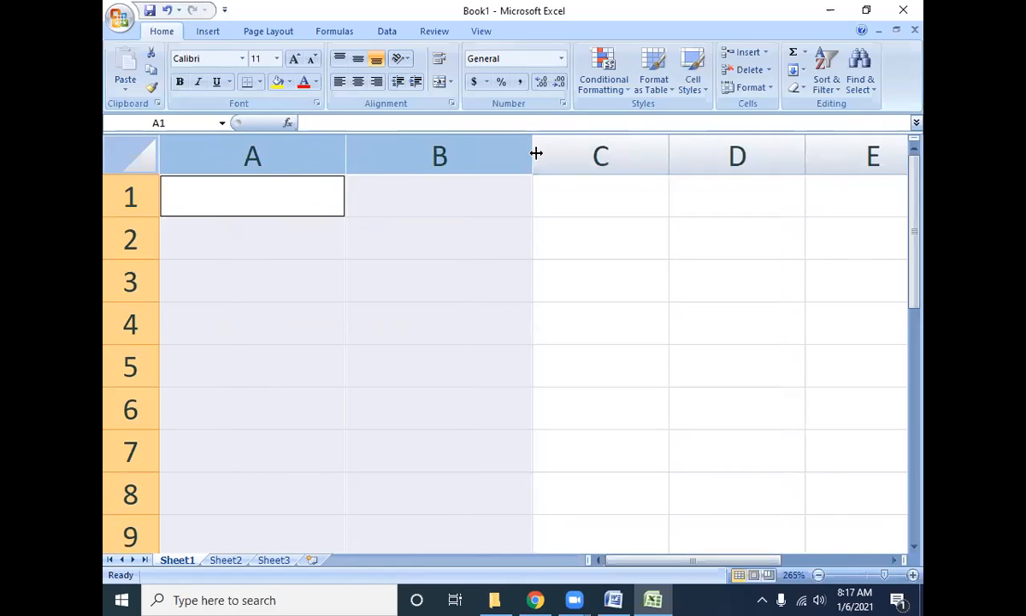
pyautogui.moveTo(537, 152); pyautogui.dragTo(465, 155)
# Select columns B, C and D together and narrow them to a width of about 1.86.
pyautogui.click(433, 163)
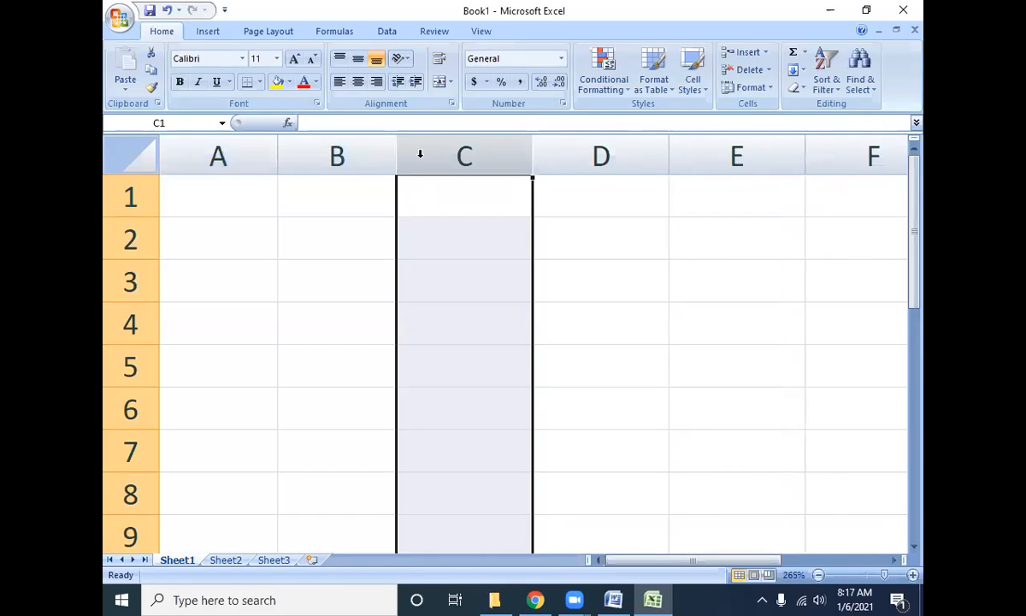
pyautogui.keyDown('ctrl'); pyautogui.click(339, 159); pyautogui.keyUp('ctrl')
pyautogui.keyDown('ctrl'); pyautogui.click(633, 154); pyautogui.keyUp('ctrl')
pyautogui.moveTo(533, 154); pyautogui.dragTo(436, 154)
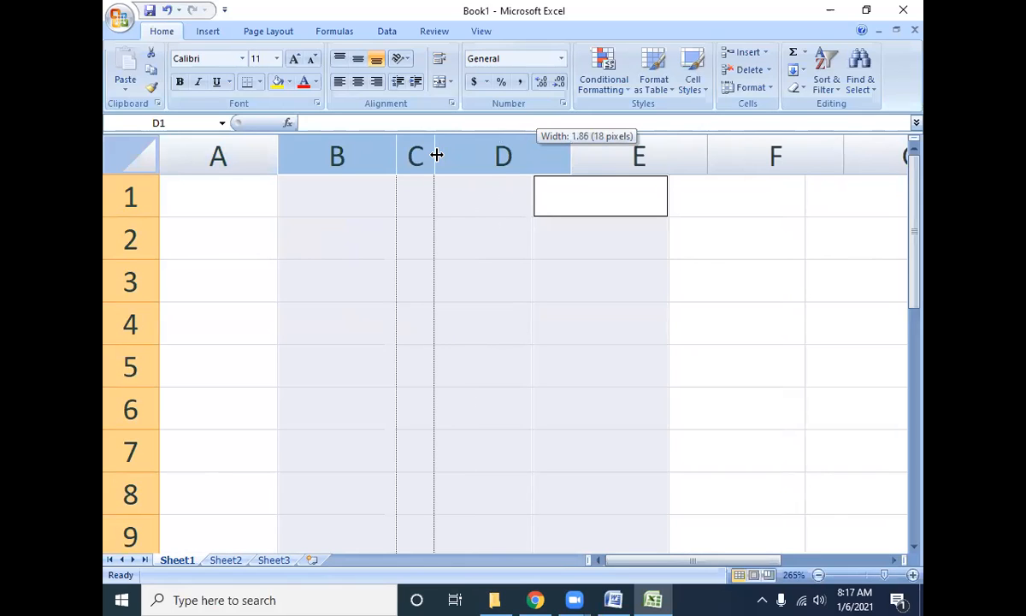
pyautogui.moveTo(436, 154); pyautogui.dragTo(435, 155)
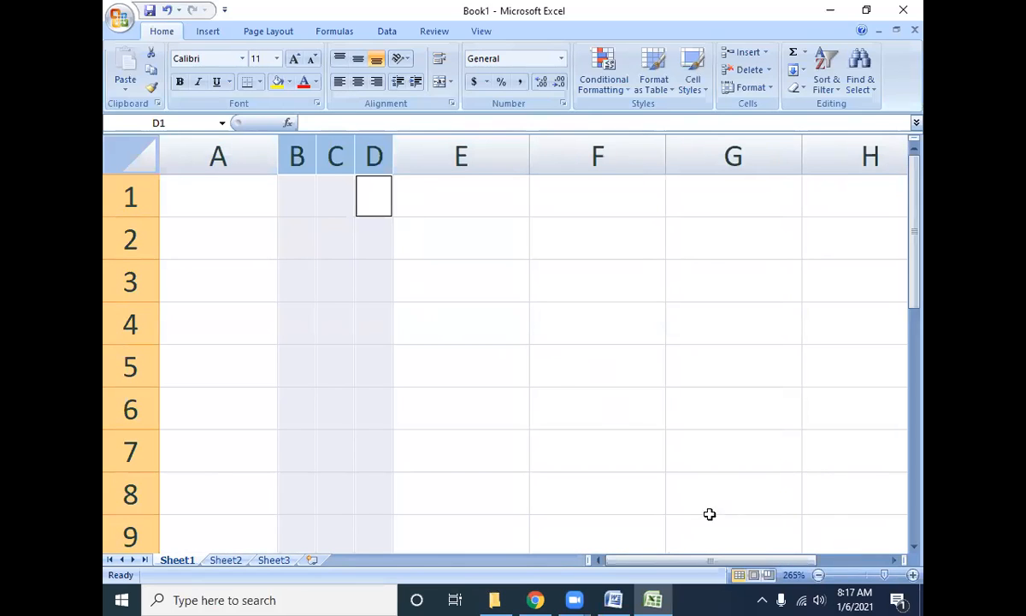
# Select row 2, make it much taller, and reduce its height again to slightly more than the other rows.
pyautogui.click(128, 233)
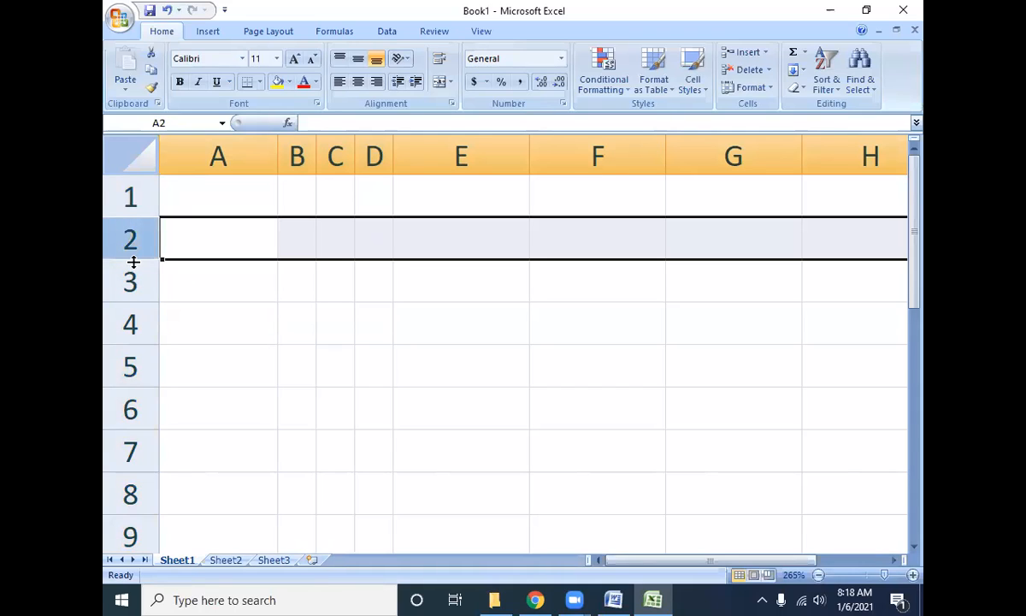
pyautogui.moveTo(134, 260); pyautogui.dragTo(140, 365)
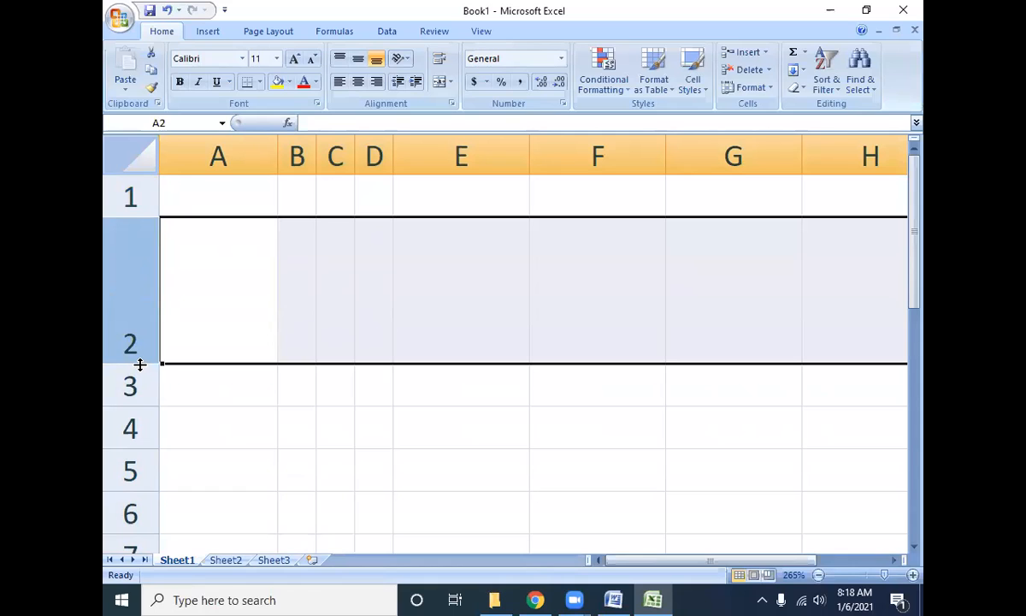
pyautogui.moveTo(140, 364); pyautogui.dragTo(138, 267)
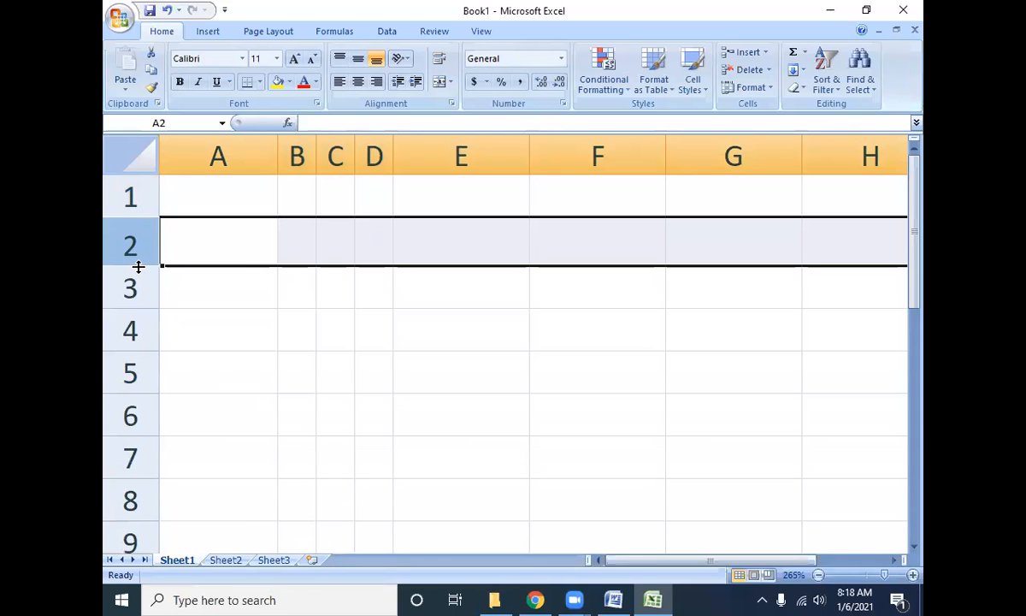
# Add non-adjacent rows 4 and 6 to the row 2 selection, then increase and reduce the height of all three together.
pyautogui.keyDown('ctrl'); pyautogui.click(128, 329); pyautogui.keyUp('ctrl')
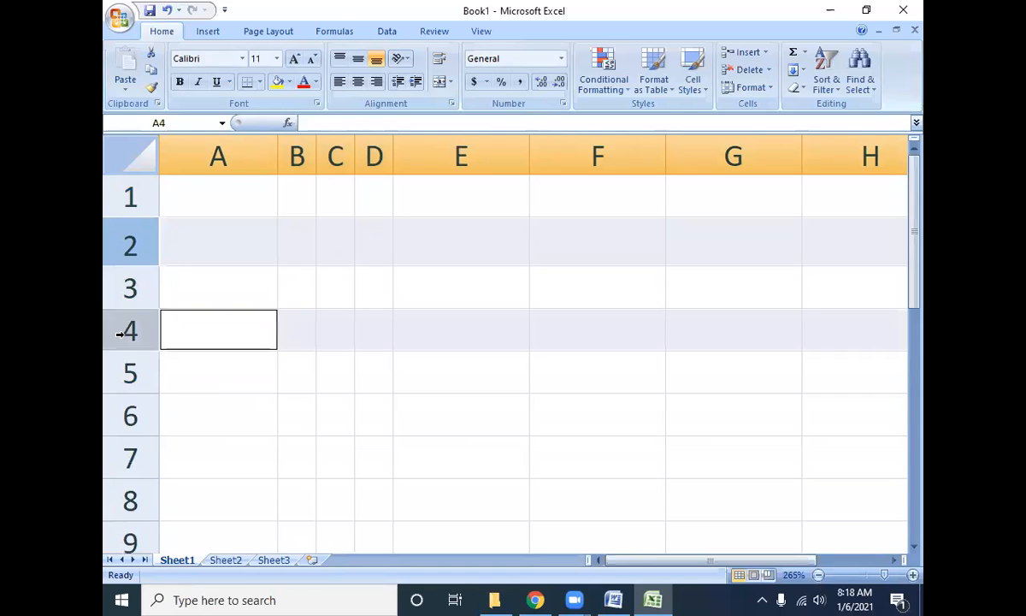
pyautogui.keyDown('ctrl'); pyautogui.click(124, 409); pyautogui.keyUp('ctrl')
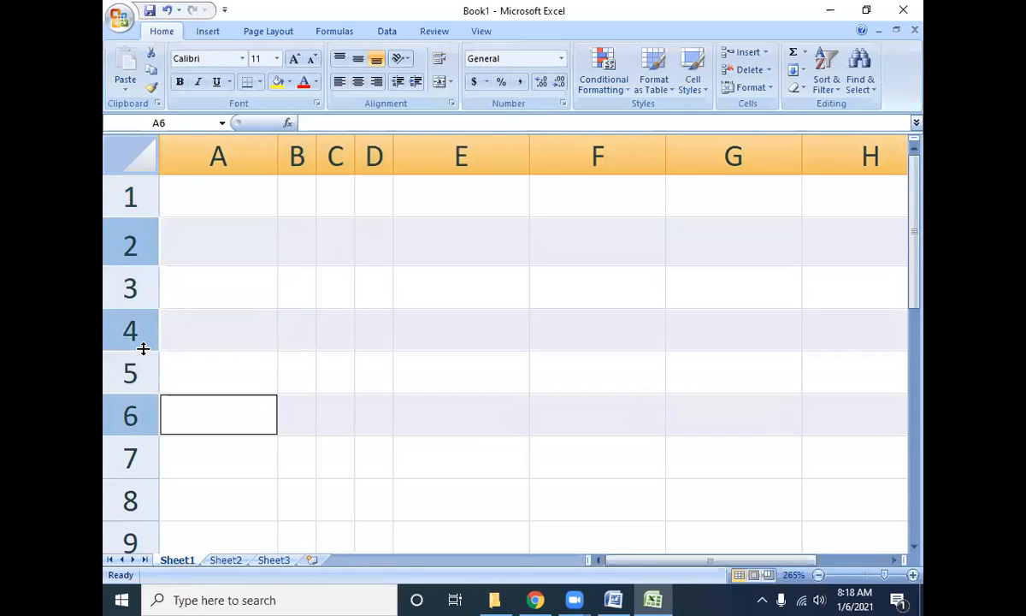
pyautogui.moveTo(143, 348); pyautogui.dragTo(143, 394)
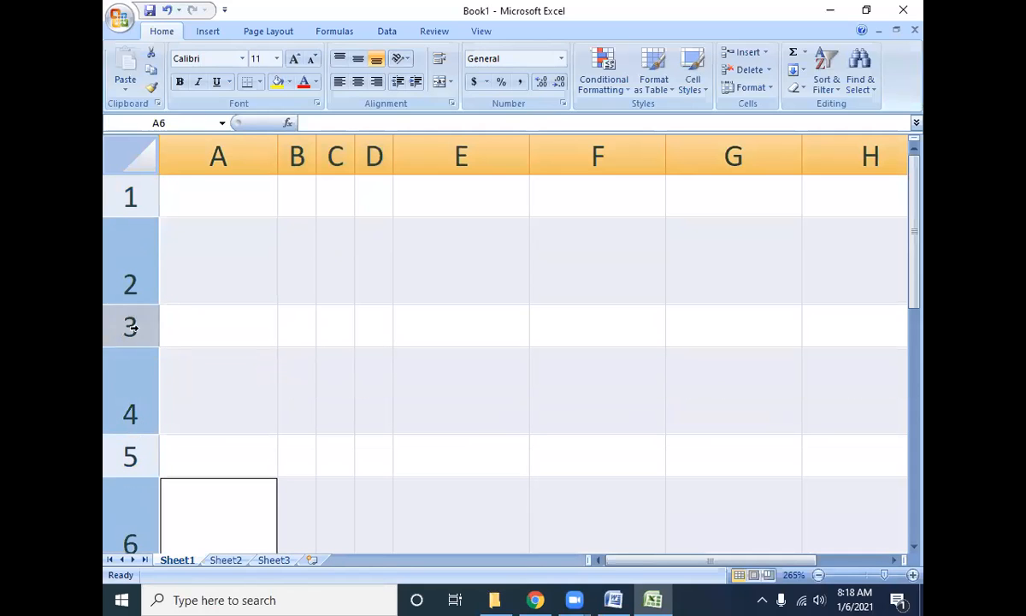
pyautogui.moveTo(138, 301); pyautogui.dragTo(137, 268)
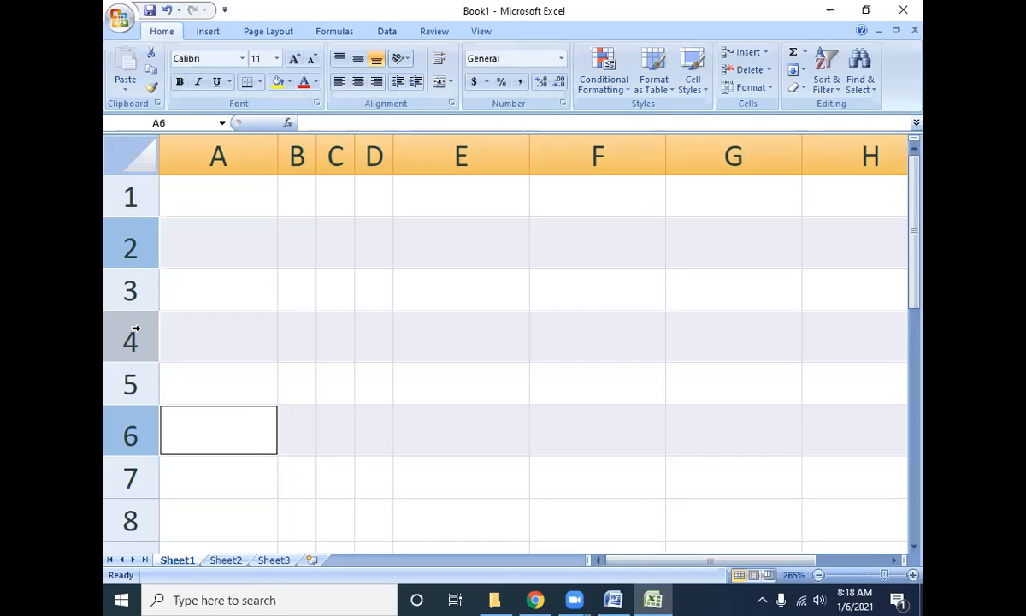
# Select cell A1 and zoom the worksheet in and out repeatedly between 40% and 400%, ending at 250%.
pyautogui.click(242, 195)
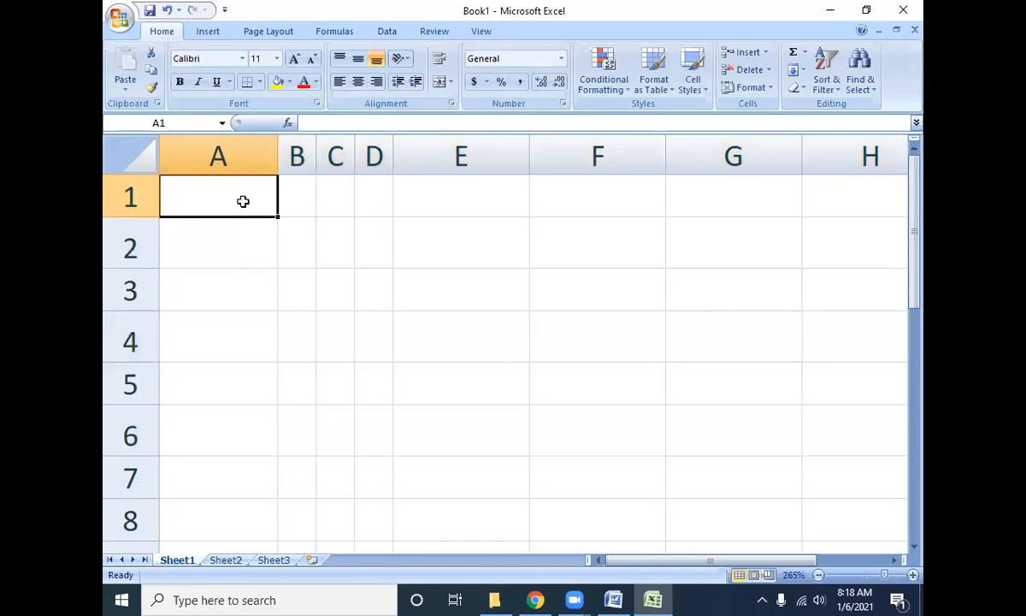
pyautogui.scroll(2, 243, 201)
pyautogui.scroll(1, 243, 201)
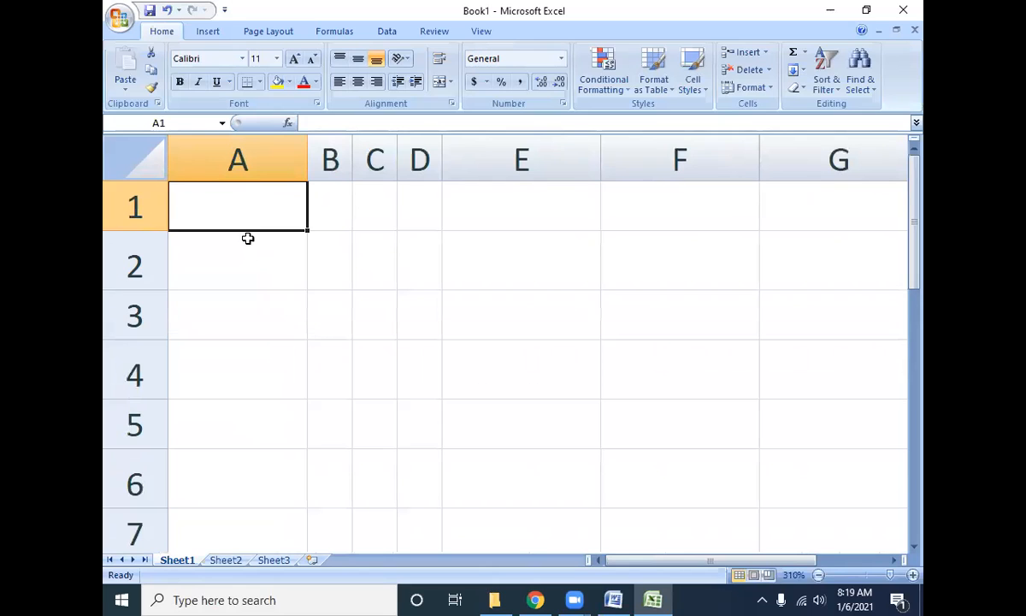
pyautogui.scroll(3, 248, 239)
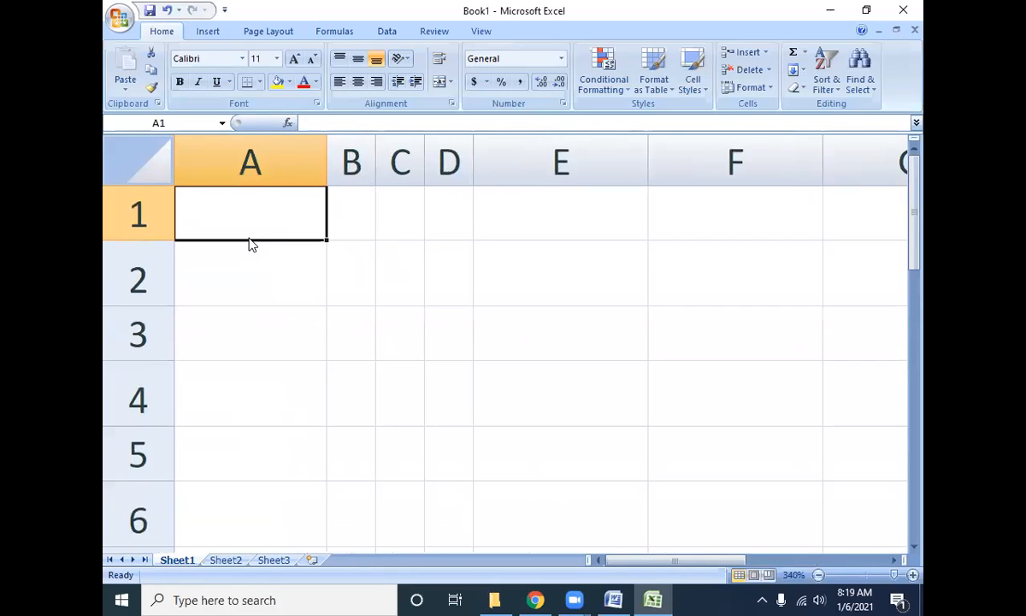
pyautogui.scroll(-16, 250, 241)
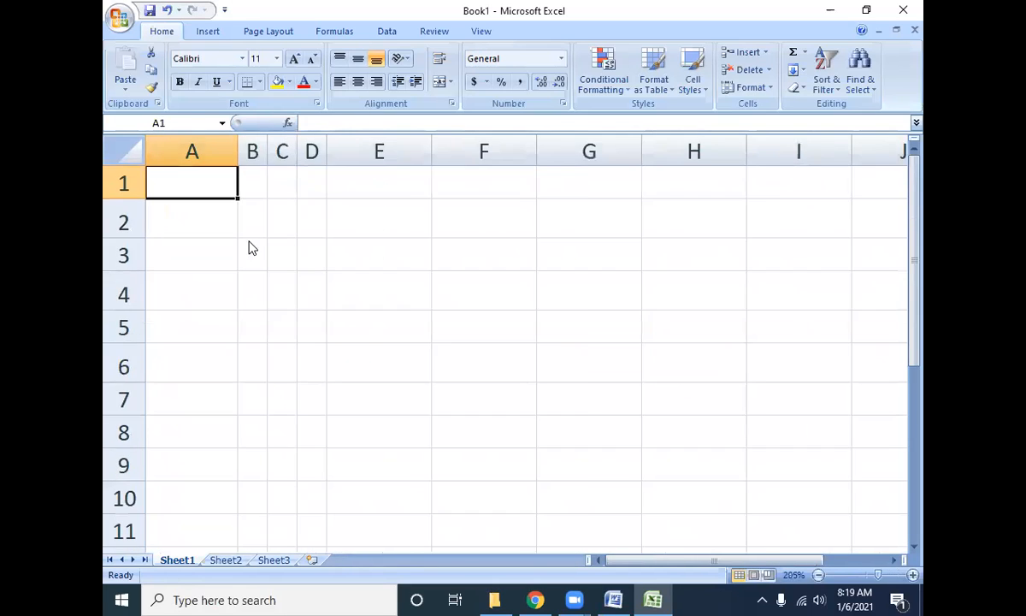
pyautogui.scroll(-5, 249, 248)
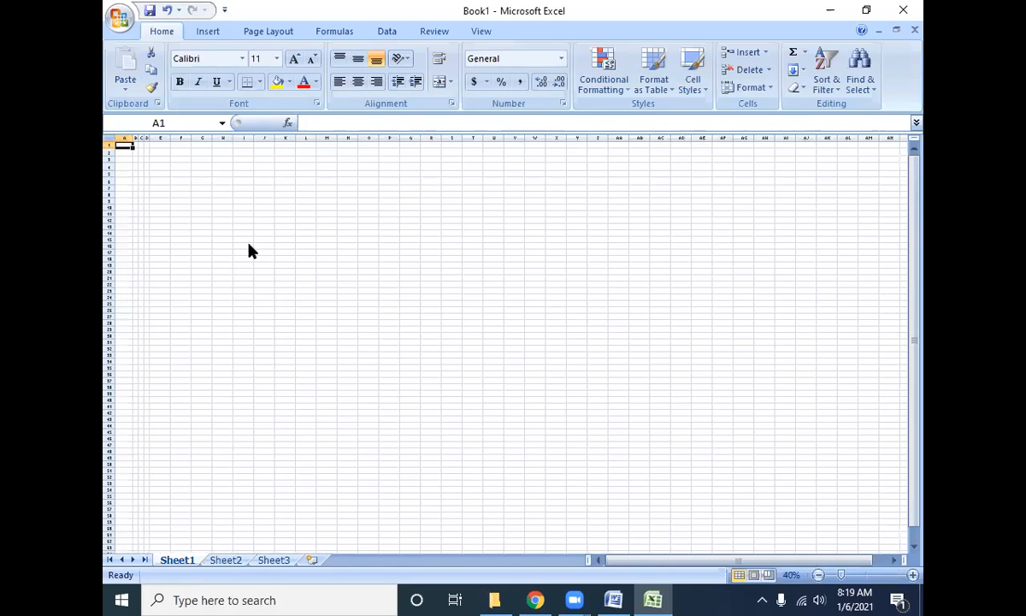
pyautogui.scroll(20, 249, 246)
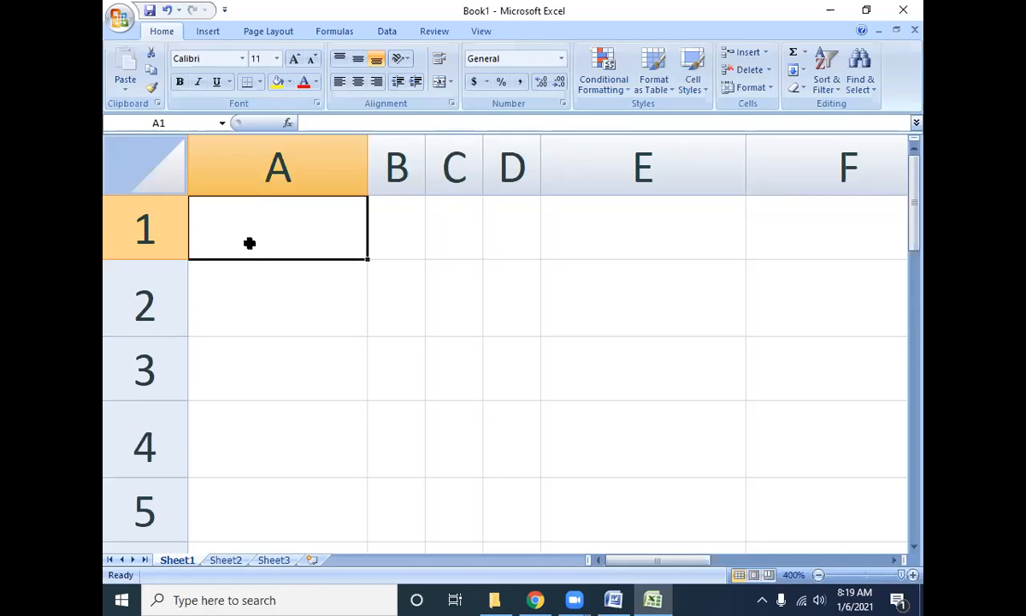
pyautogui.scroll(-18, 249, 243)
pyautogui.scroll(6, 249, 243)
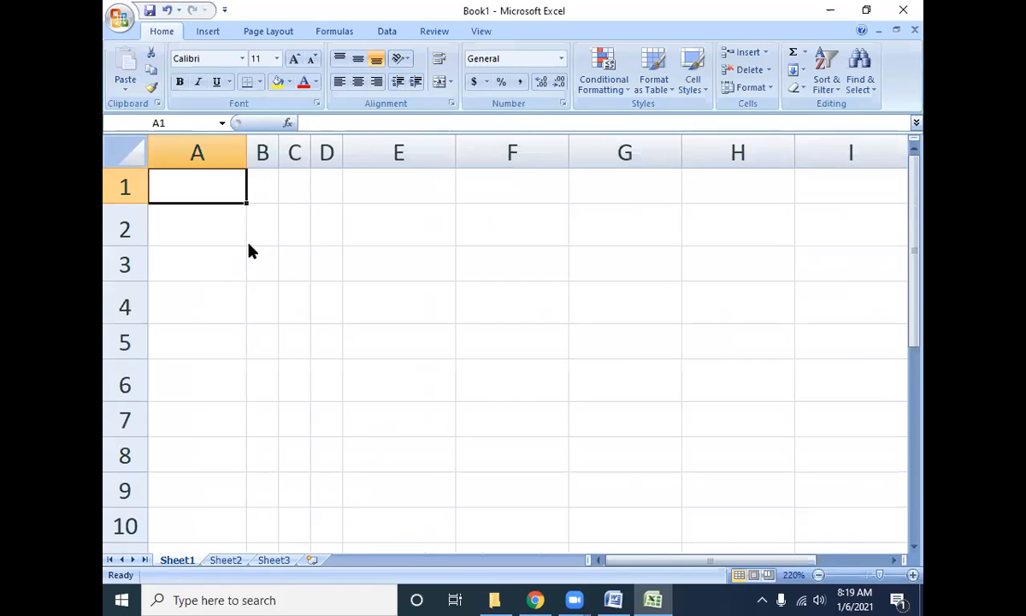
pyautogui.scroll(12, 543, 364)
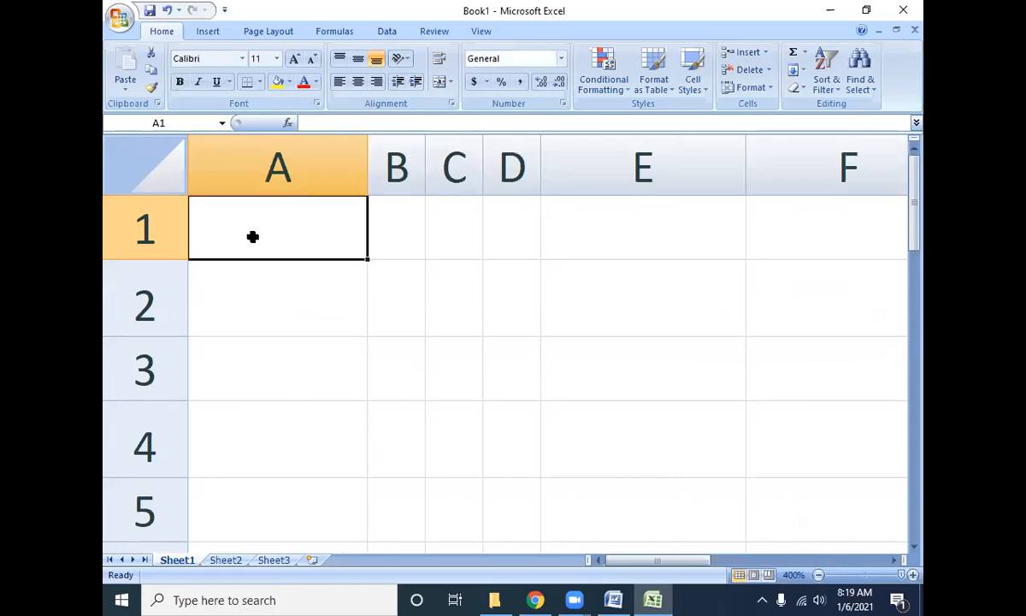
pyautogui.scroll(-13, 253, 236)
pyautogui.scroll(-4, 252, 236)
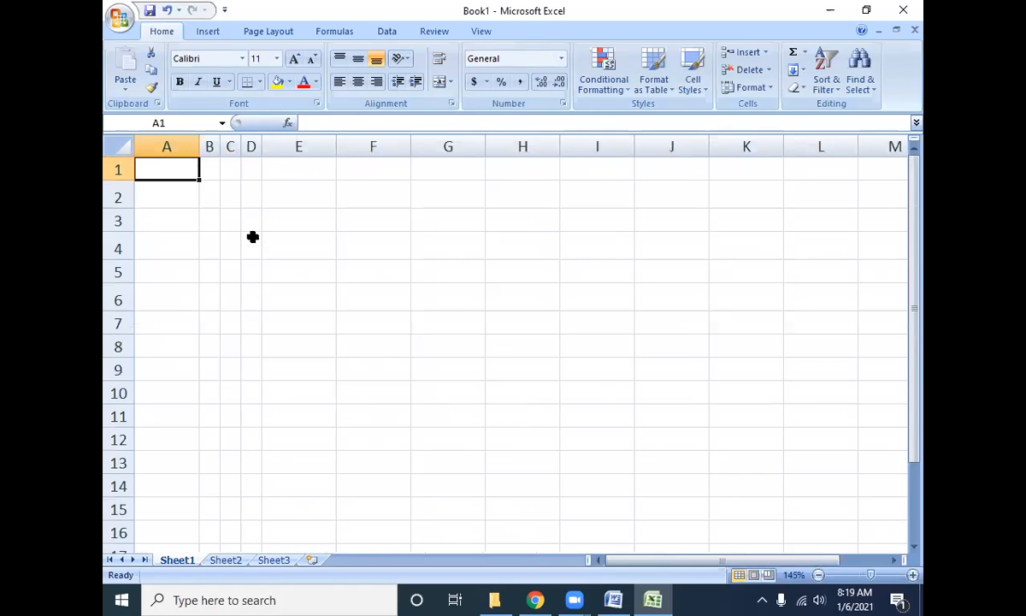
pyautogui.scroll(11, 252, 236)
pyautogui.scroll(6, 253, 243)
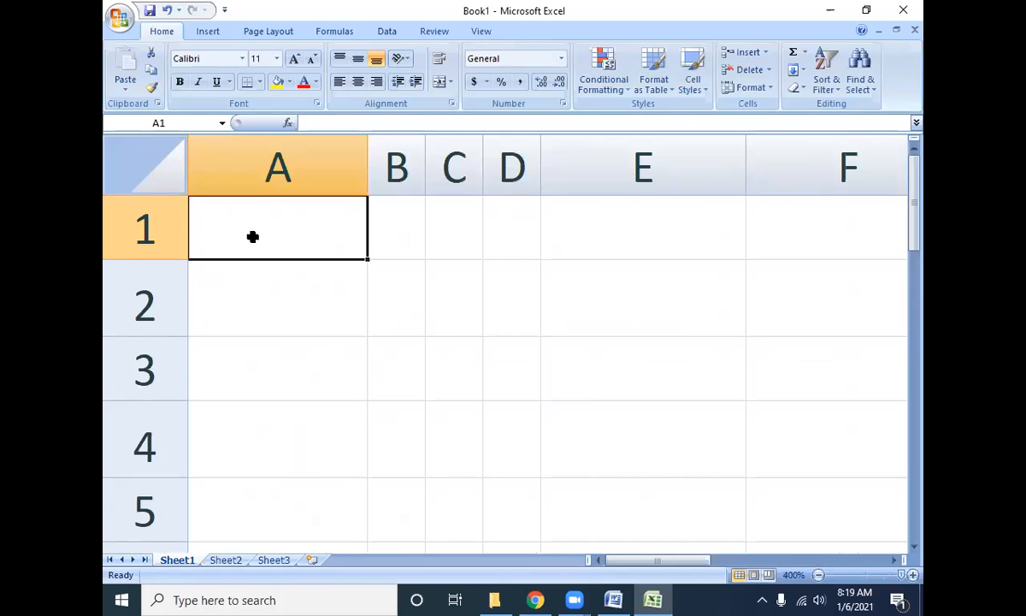
pyautogui.scroll(-7, 252, 236)
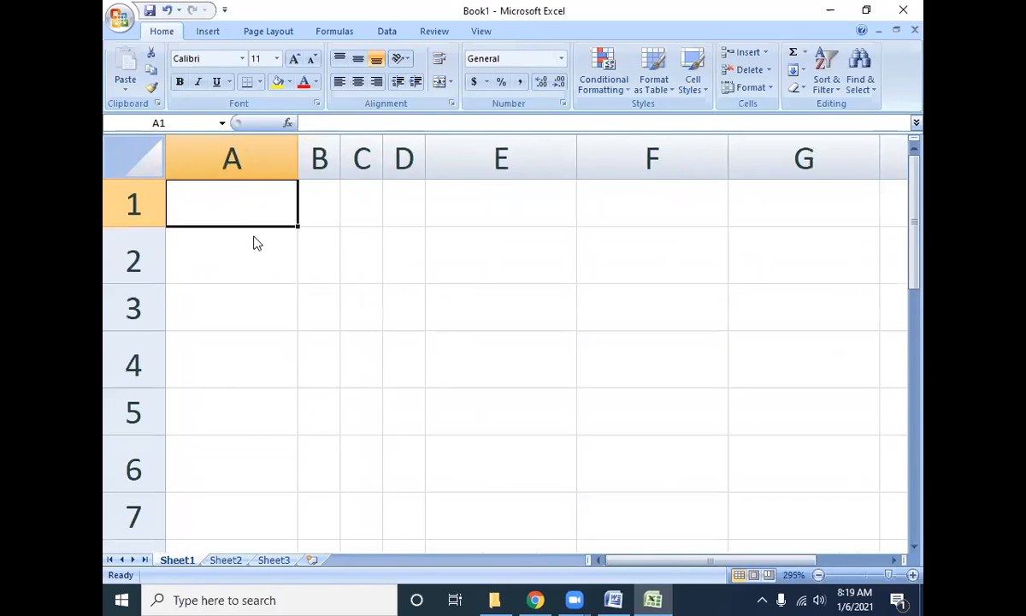
pyautogui.scroll(-12, 252, 236)
pyautogui.scroll(-6, 252, 236)
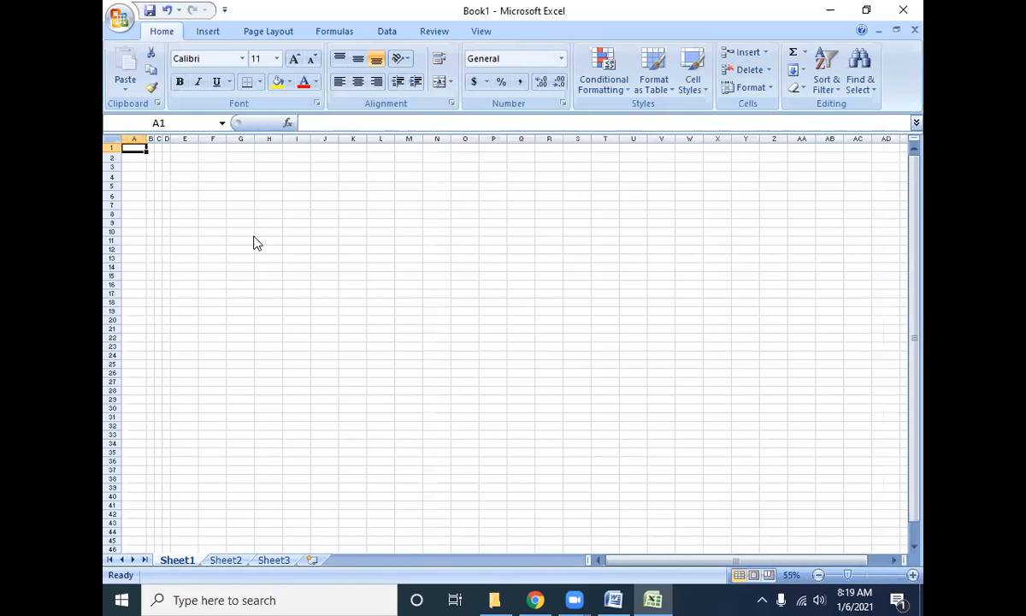
pyautogui.scroll(19, 252, 236)
pyautogui.scroll(6, 253, 243)
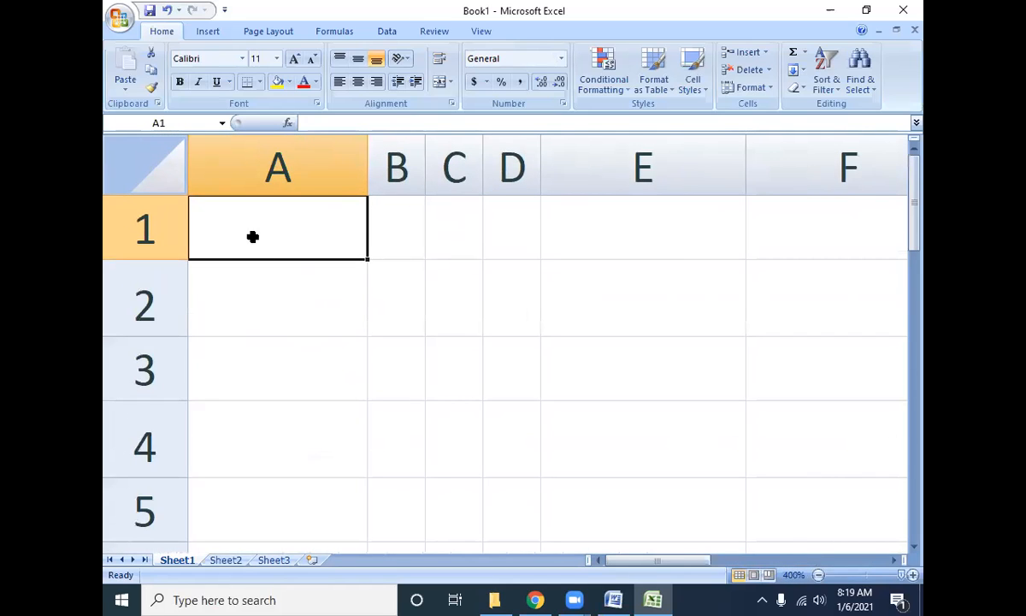
pyautogui.scroll(-19, 253, 243)
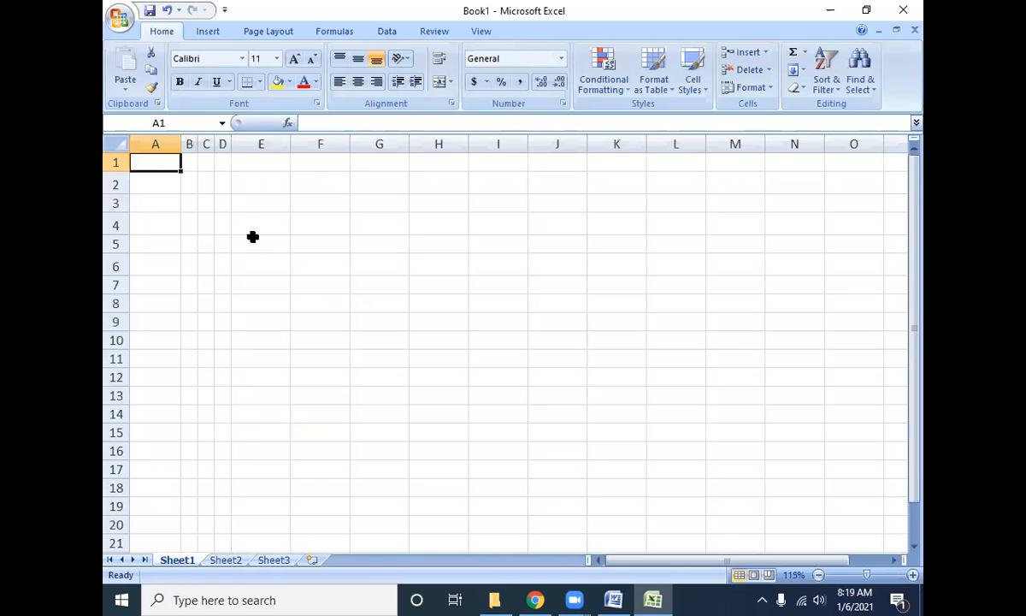
pyautogui.scroll(6, 254, 243)
pyautogui.scroll(-7, 253, 242)
pyautogui.scroll(10, 253, 243)
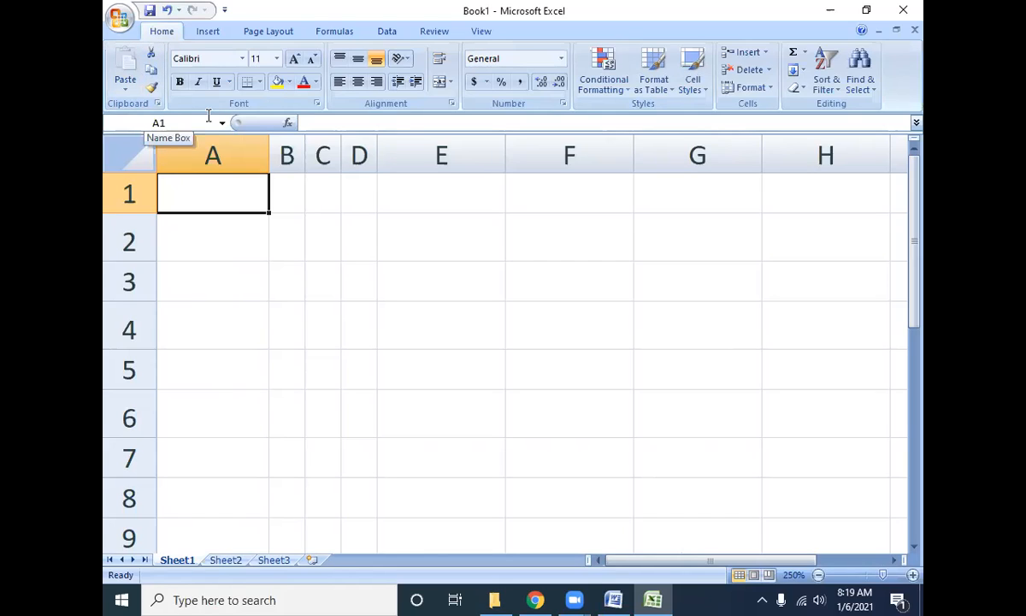
# Enter the text "Computer Proficiency Test" in cell A1.
pyautogui.write('Compu')
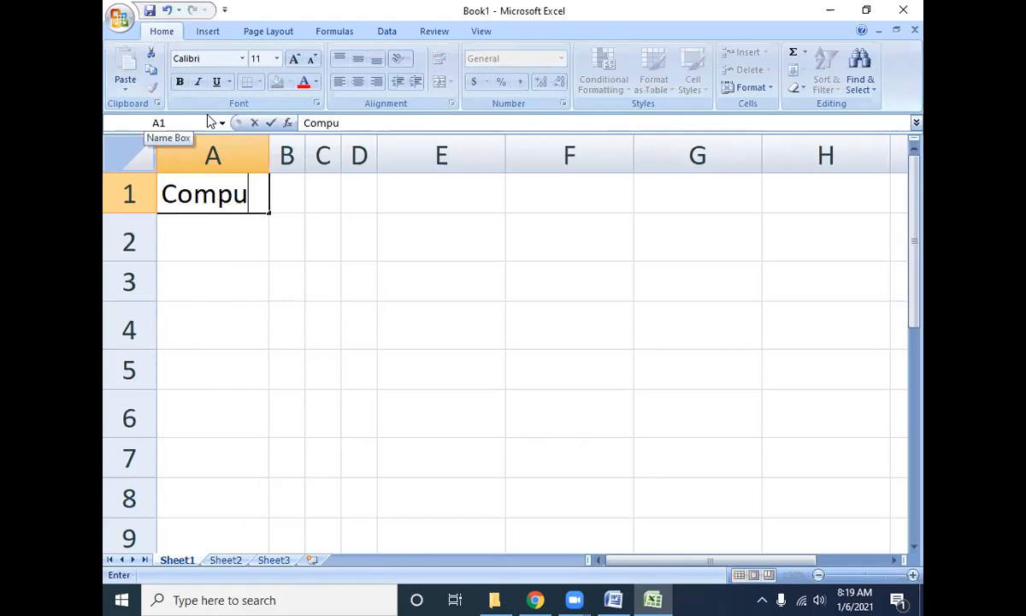
pyautogui.write('ter Profi')
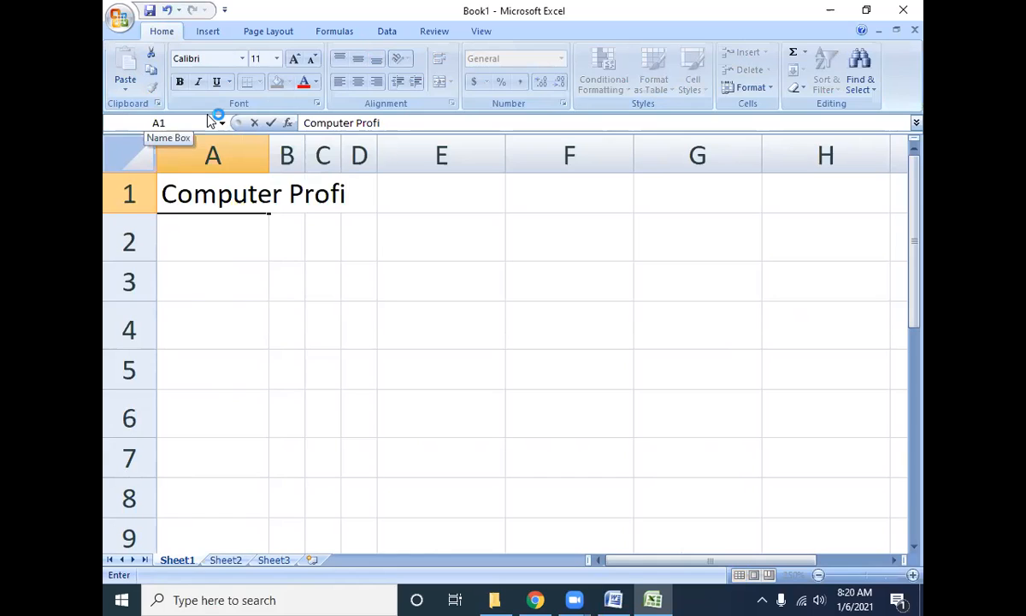
pyautogui.write('ciency Test')
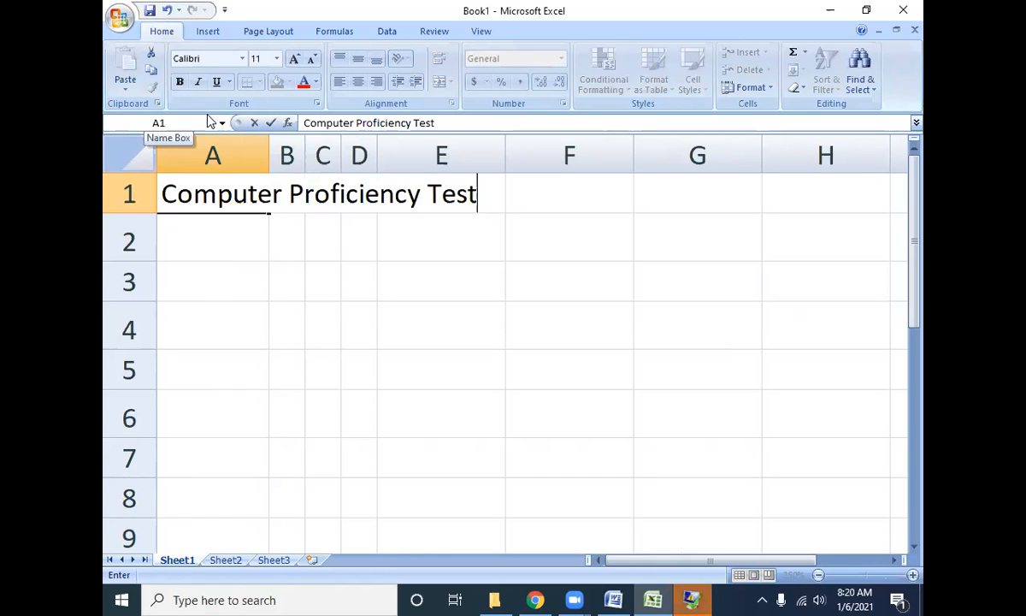
pyautogui.press('Return')
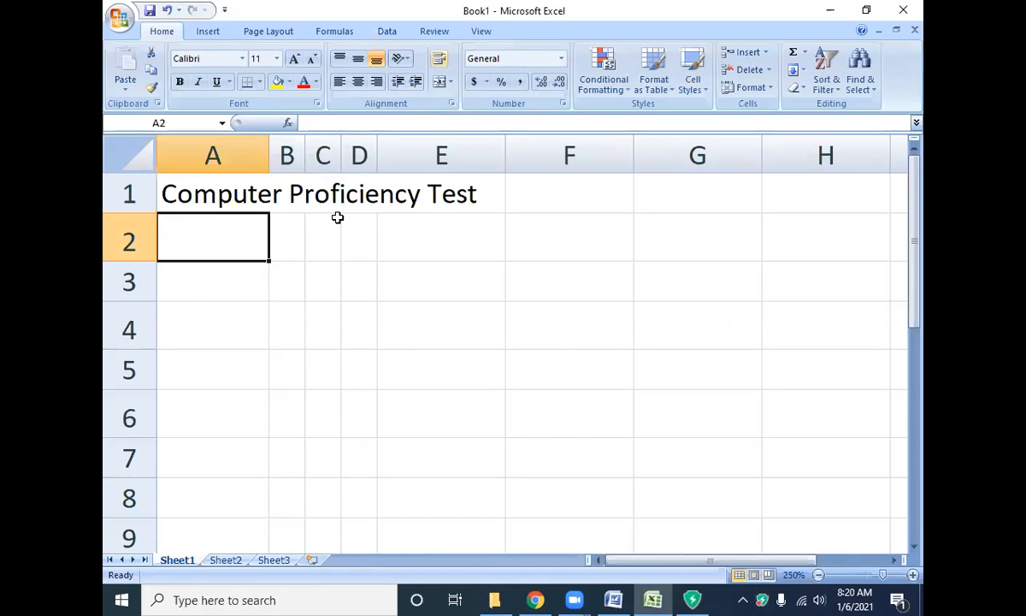
# Select cells B6, A1 and B1 in turn to check which cell holds the overflowing heading text.
pyautogui.click(293, 394)
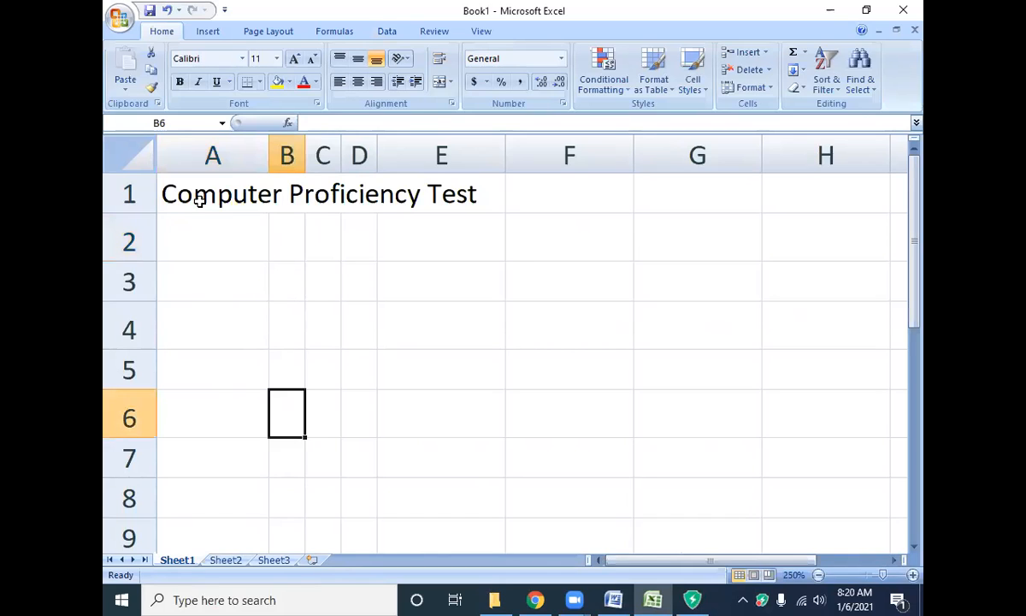
pyautogui.click(199, 201)
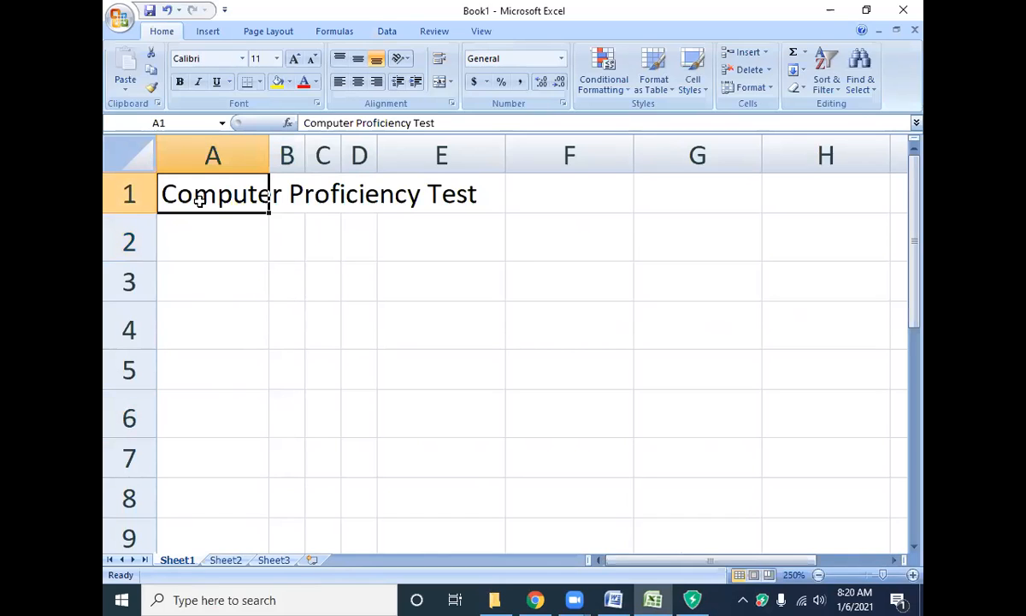
pyautogui.click(287, 198)
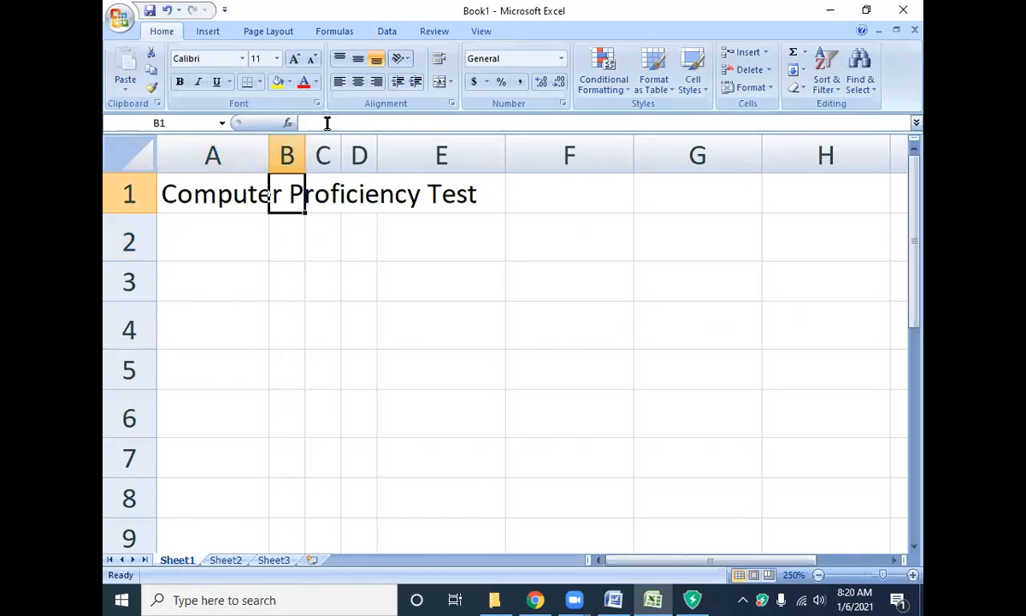
# Select cells C1, D1, E1 and A1 in turn to check which one contains the overflowing heading text.
pyautogui.click(308, 183)
pyautogui.click(355, 193)
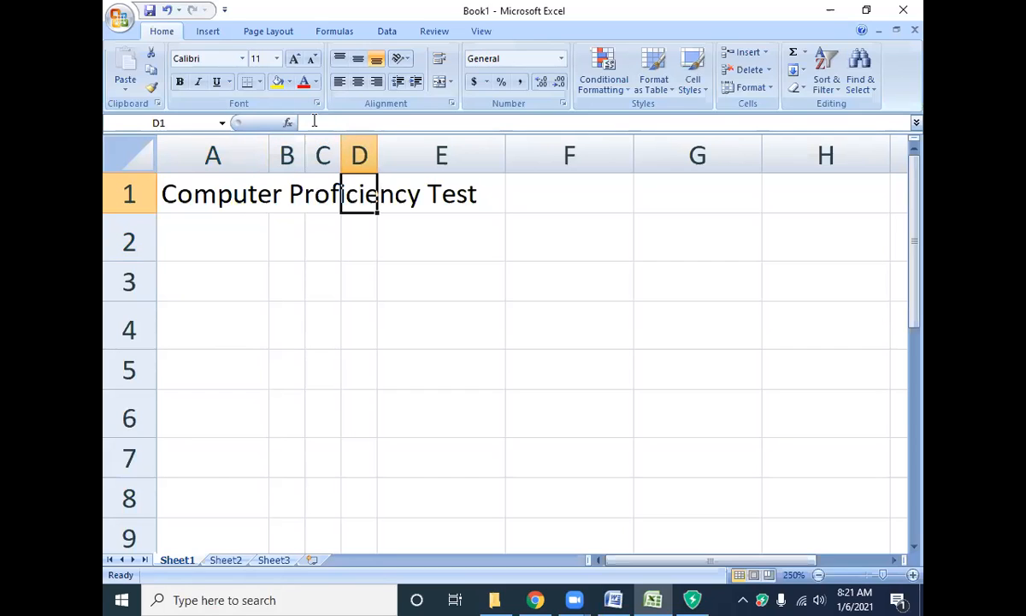
pyautogui.click(394, 189)
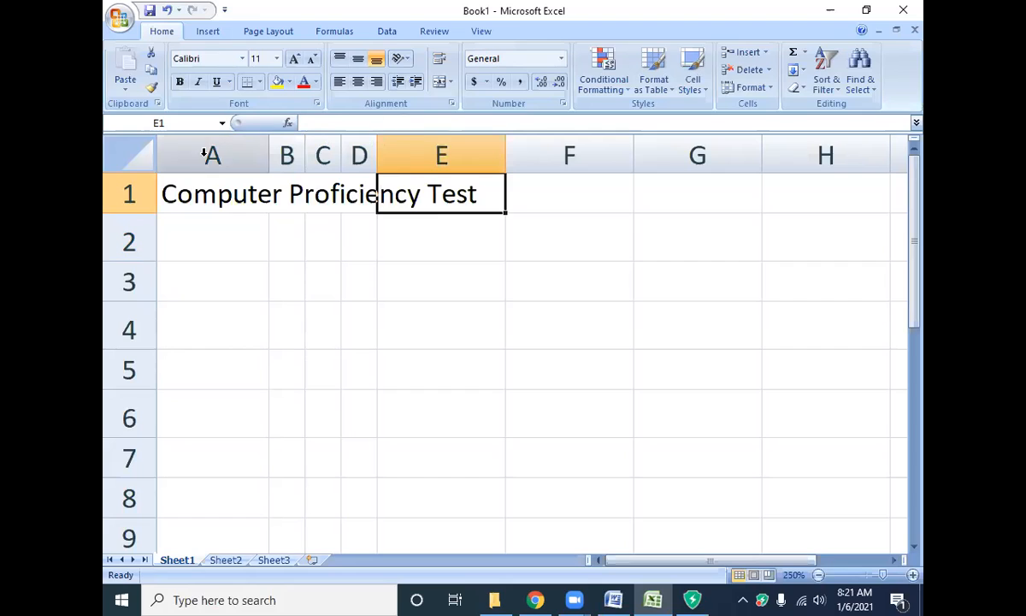
pyautogui.click(198, 184)
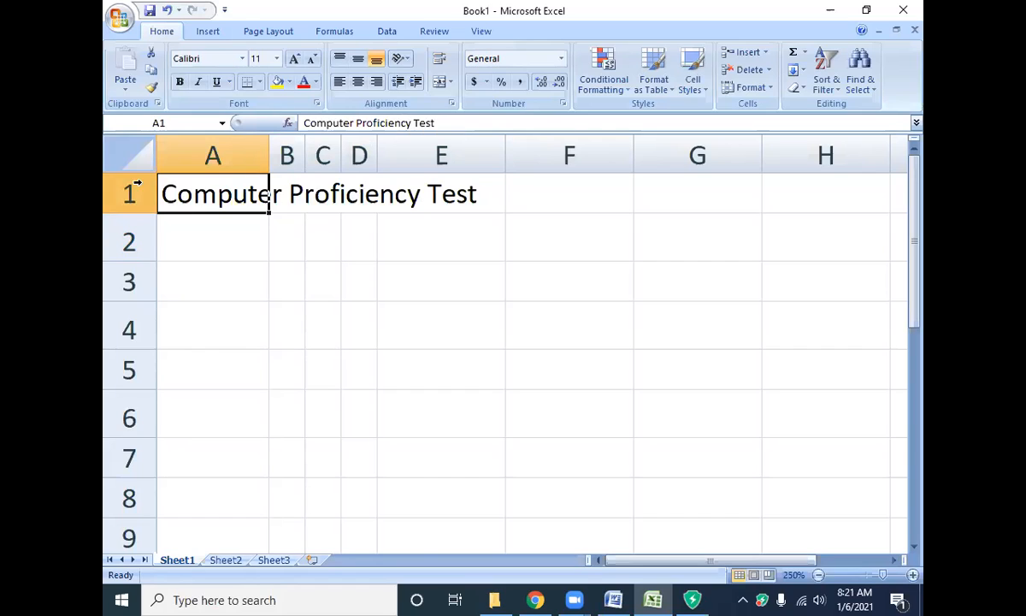
# Enter the text "Hyd" in cell B1, next to the overflowing heading.
pyautogui.click(293, 198)
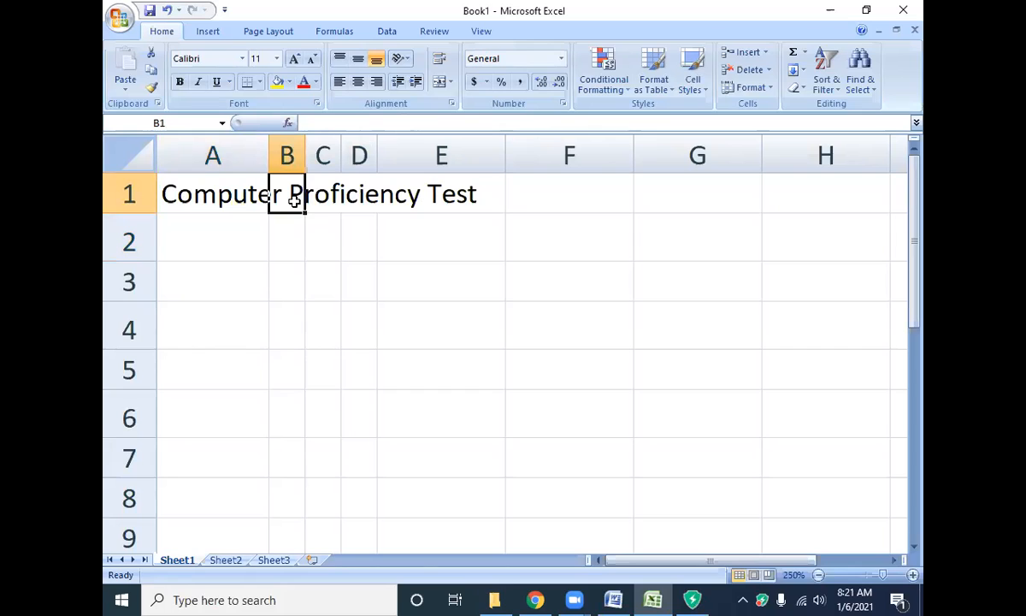
pyautogui.write('Hyd')
pyautogui.press('Return')
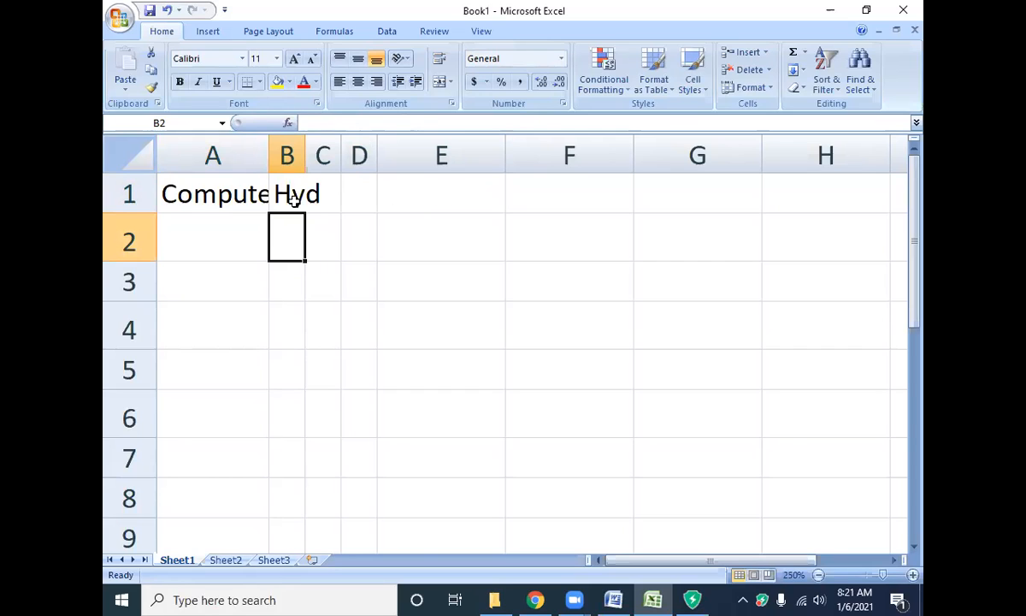
# Move back and forth between cells A1 and B1 to compare their stored contents with the displayed text.
pyautogui.hotkey('ctrl', 'Home')
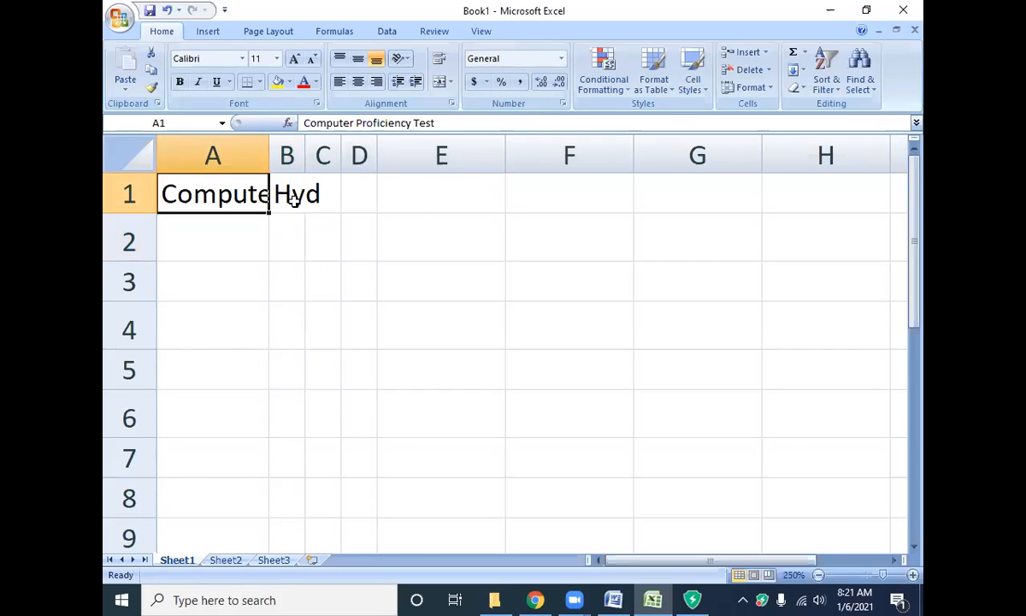
pyautogui.press('Right')
pyautogui.press('Left')
pyautogui.press('Right')
pyautogui.press('Left')
pyautogui.press('Right')
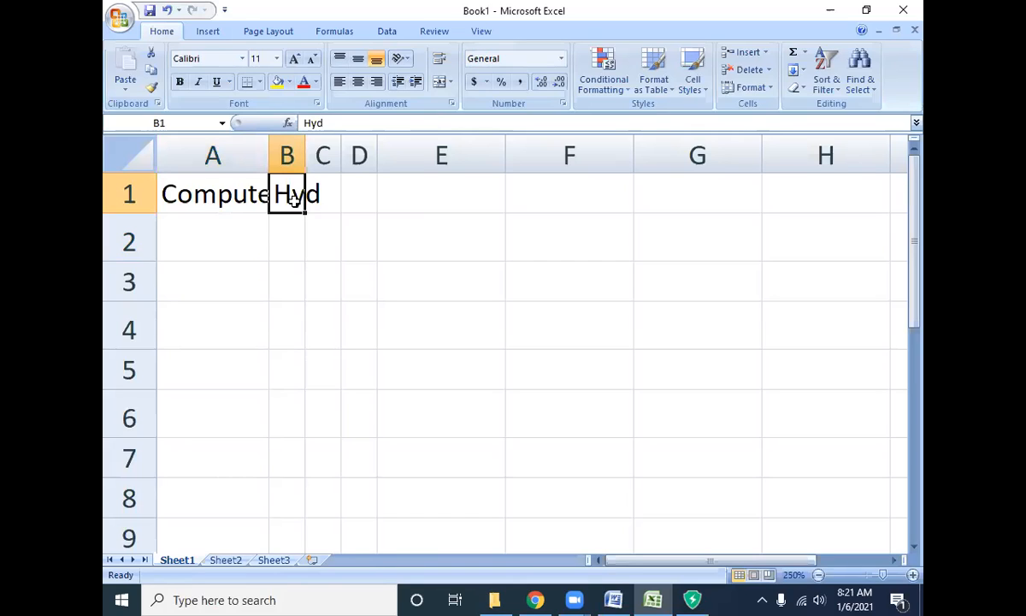
pyautogui.press('Left')
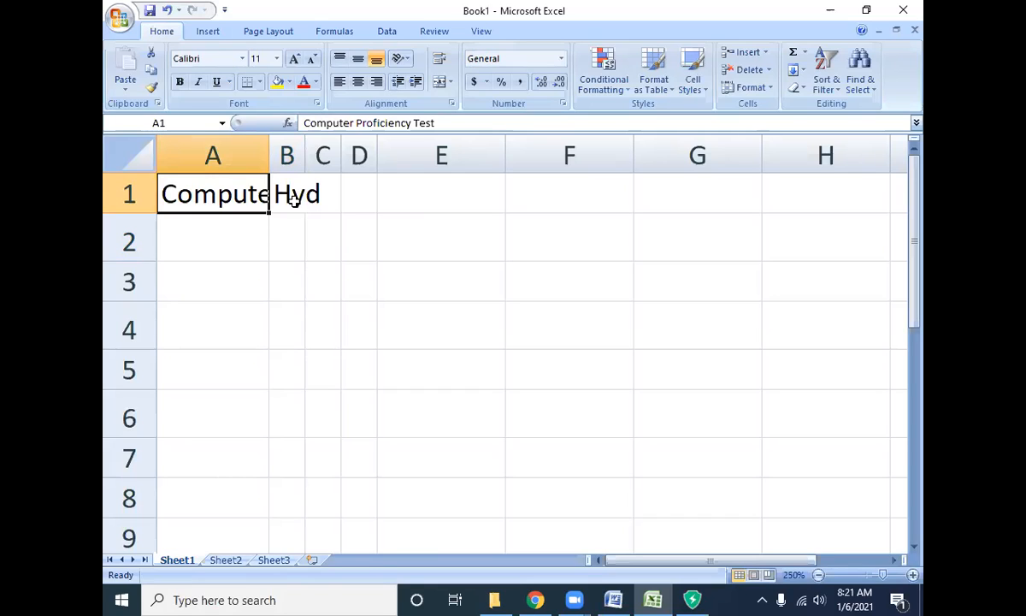
pyautogui.press('Right')
pyautogui.press('Down')
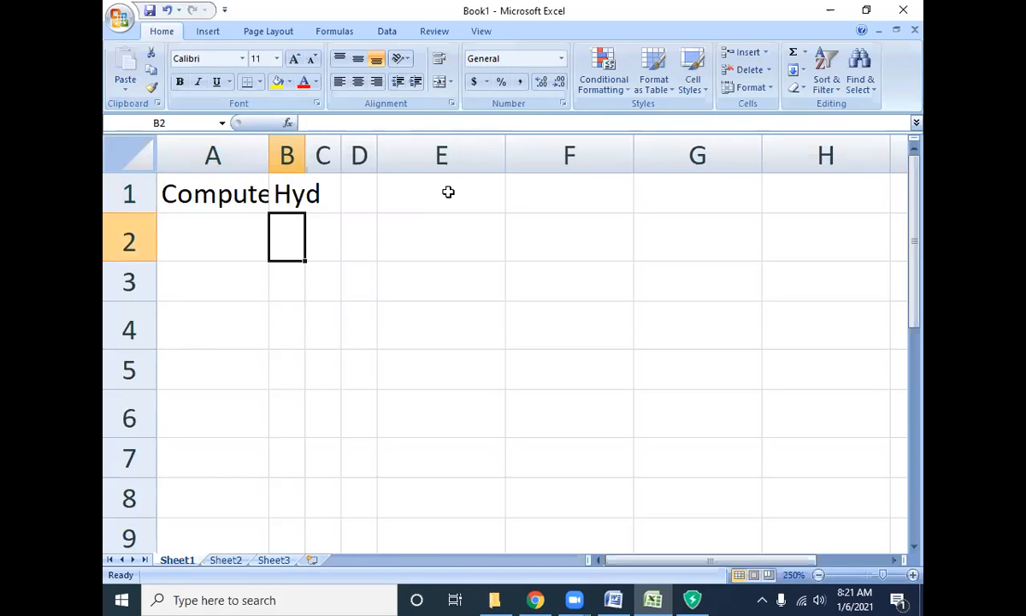
# Select column A and widen it by hand until the whole heading fits in its cell.
pyautogui.click(571, 161)
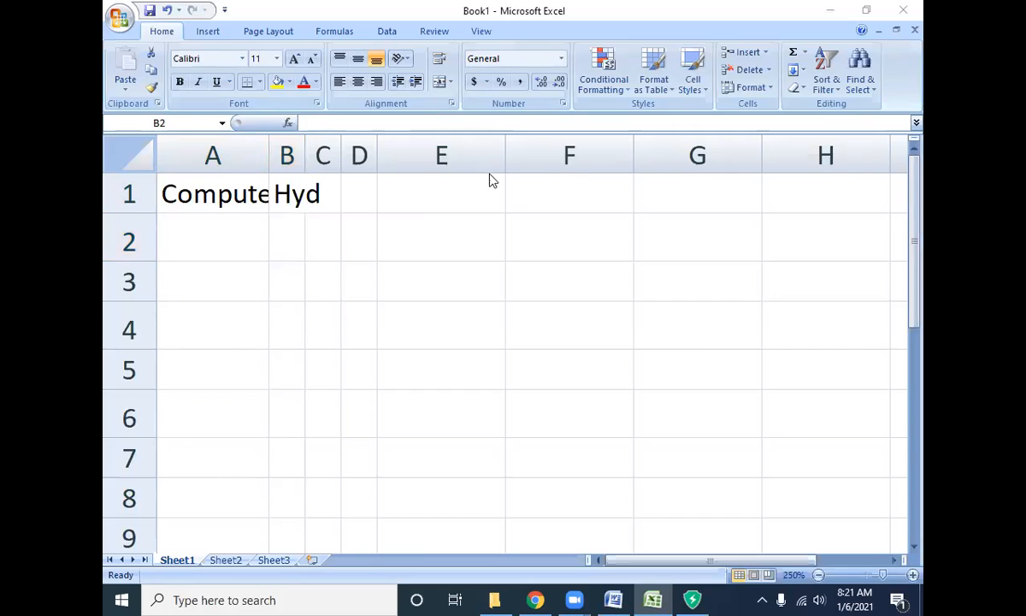
pyautogui.click(233, 155)
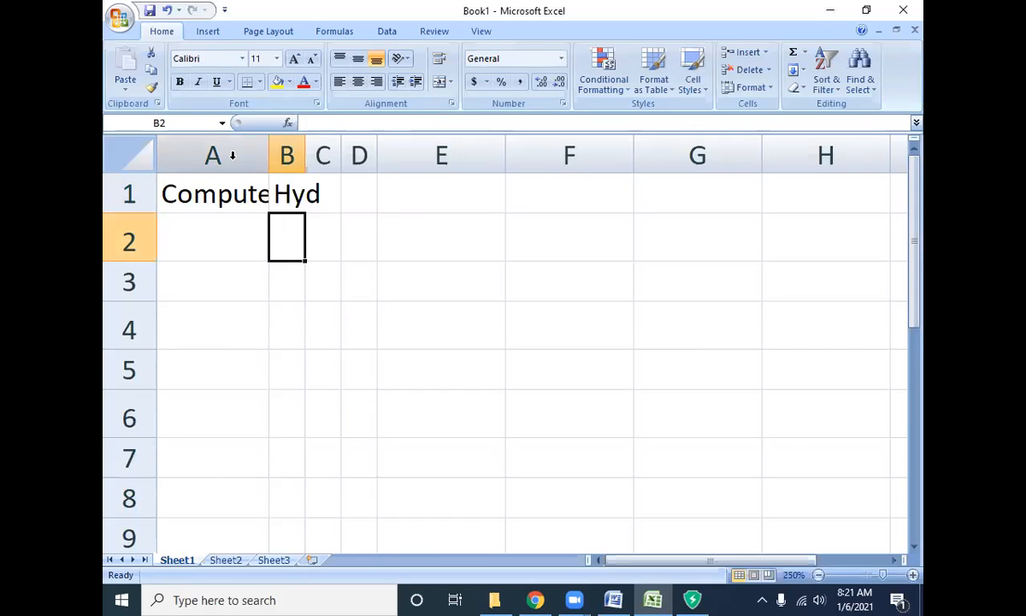
pyautogui.click(232, 155)
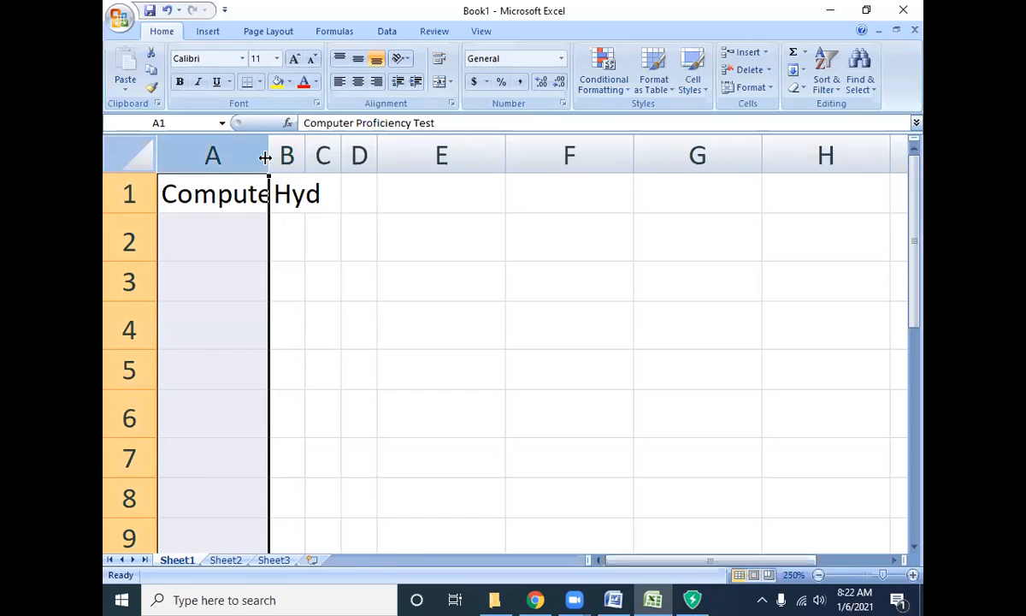
pyautogui.moveTo(266, 156); pyautogui.dragTo(482, 154)
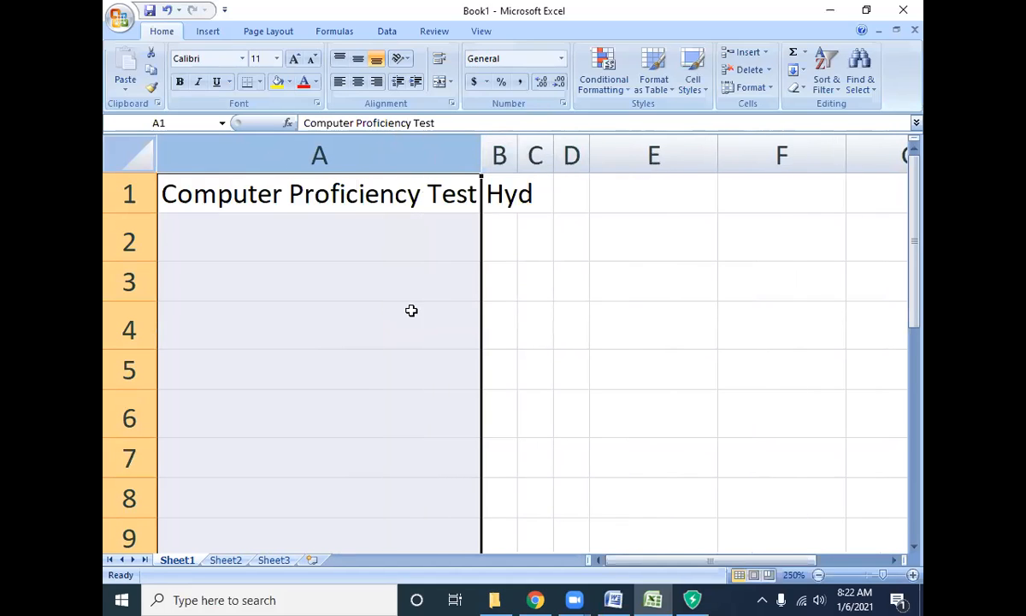
pyautogui.click(589, 295)
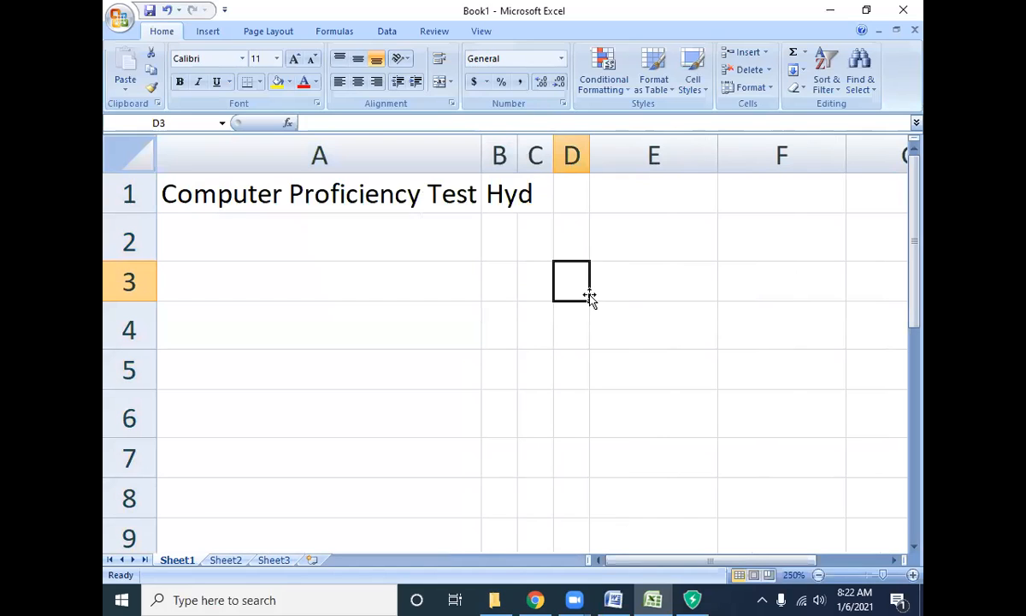
# Undo the widening of column A back to its narrow width.
pyautogui.hotkey('ctrl', 'z')
pyautogui.hotkey('ctrl', 'z')
pyautogui.hotkey('ctrl', 'z')
pyautogui.hotkey('ctrl', 'z')
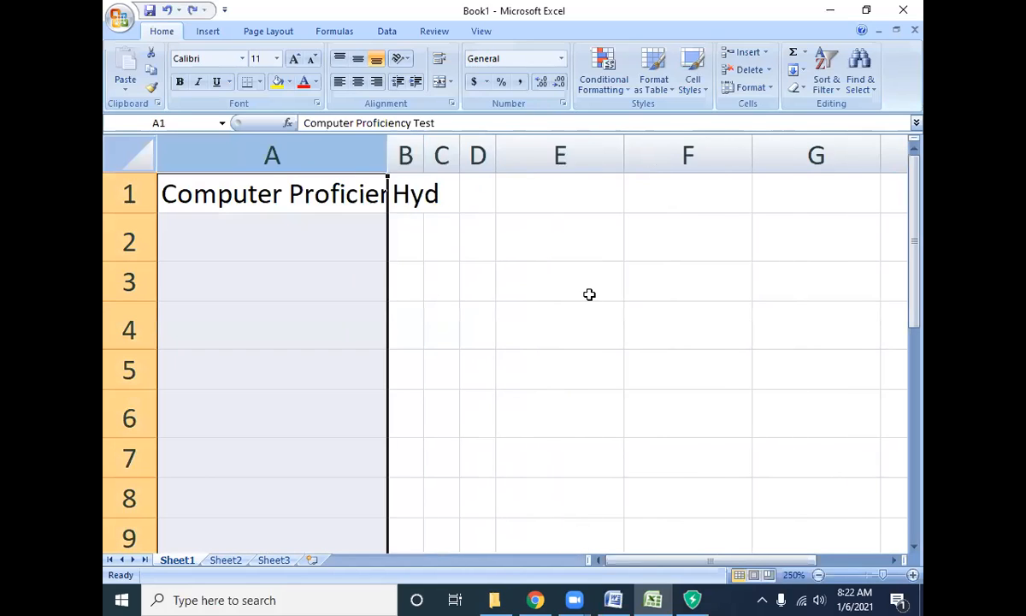
pyautogui.hotkey('ctrl', 'z')
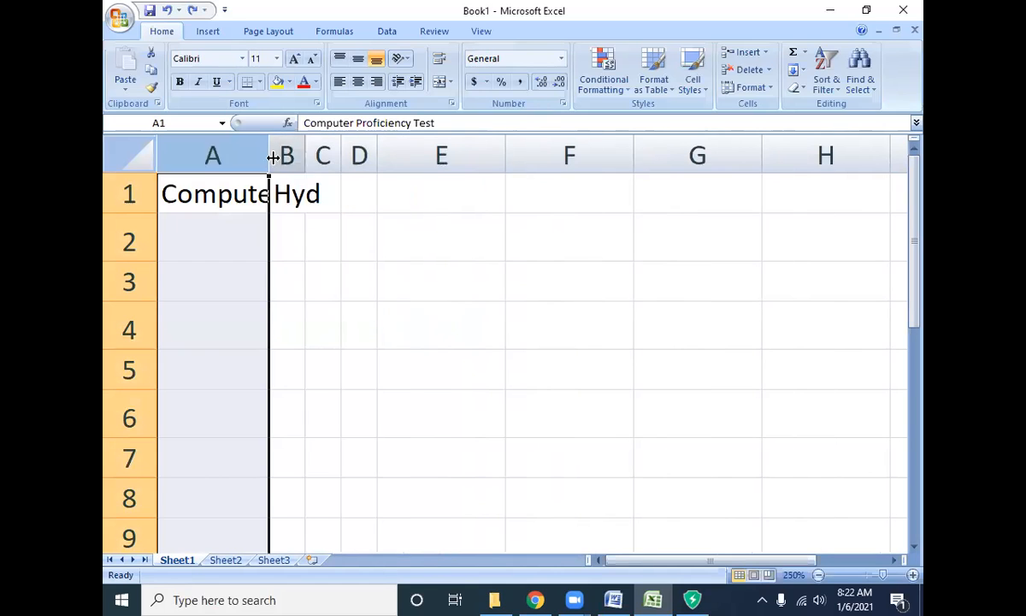
# Widen column A by hand once more to fit the heading, undo it and select cell A1.
pyautogui.moveTo(265, 161); pyautogui.dragTo(490, 171)
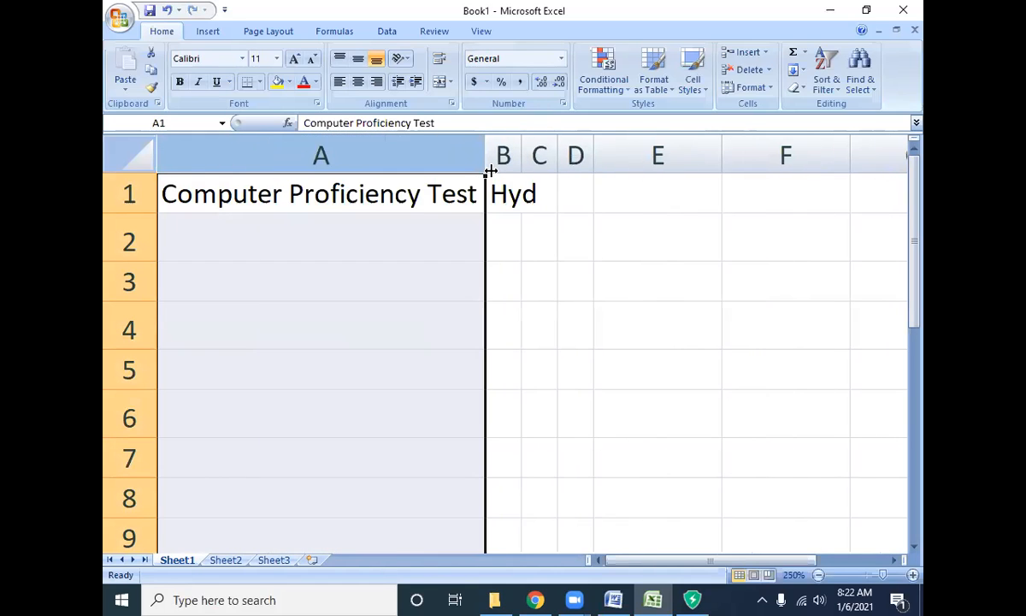
pyautogui.hotkey('ctrl', 'z')
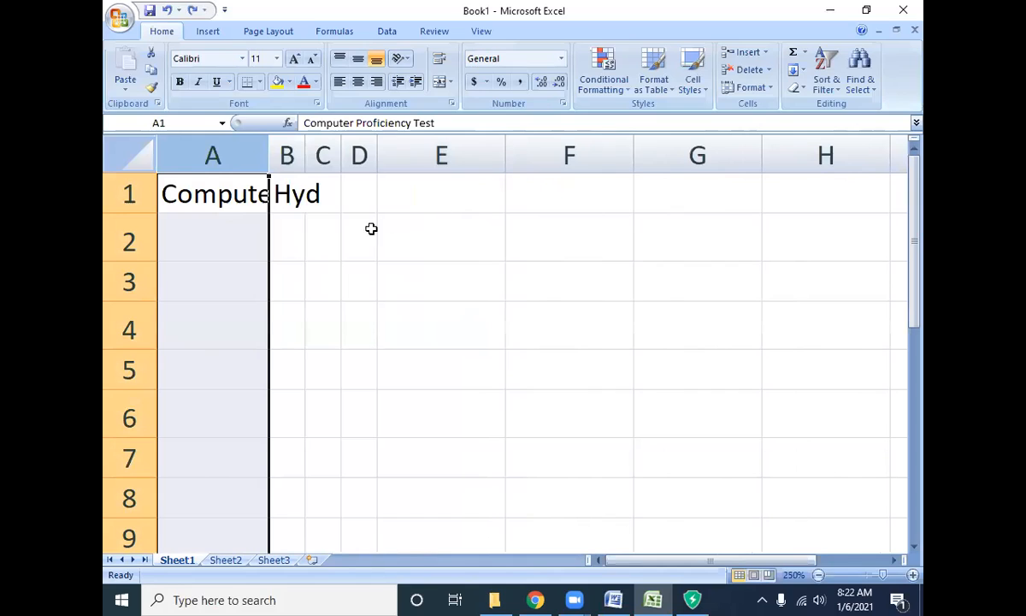
pyautogui.click(252, 194)
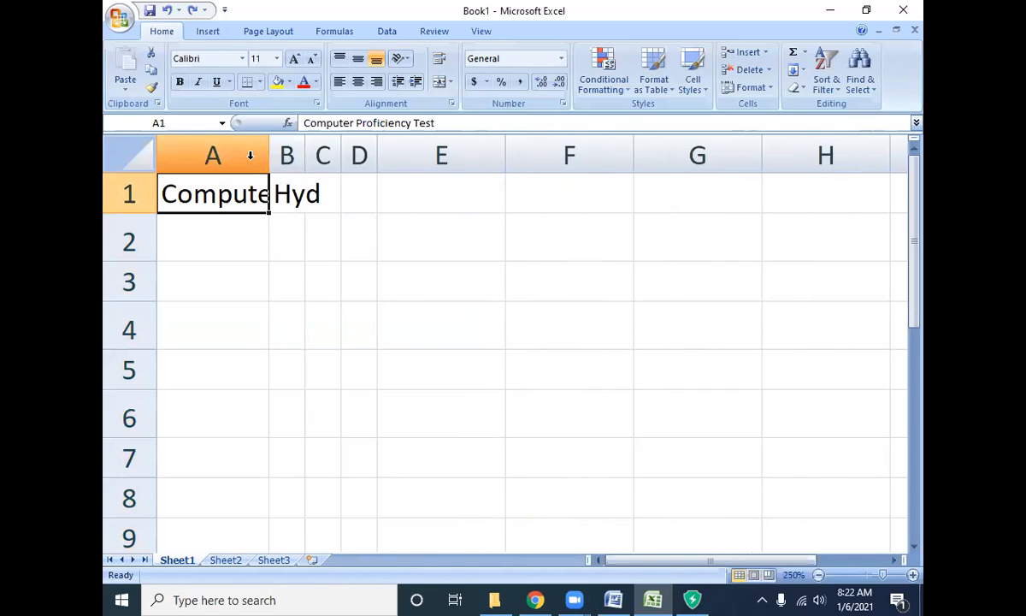
# AutoFit the width of column A to its heading text and undo the change.
pyautogui.click(250, 155)
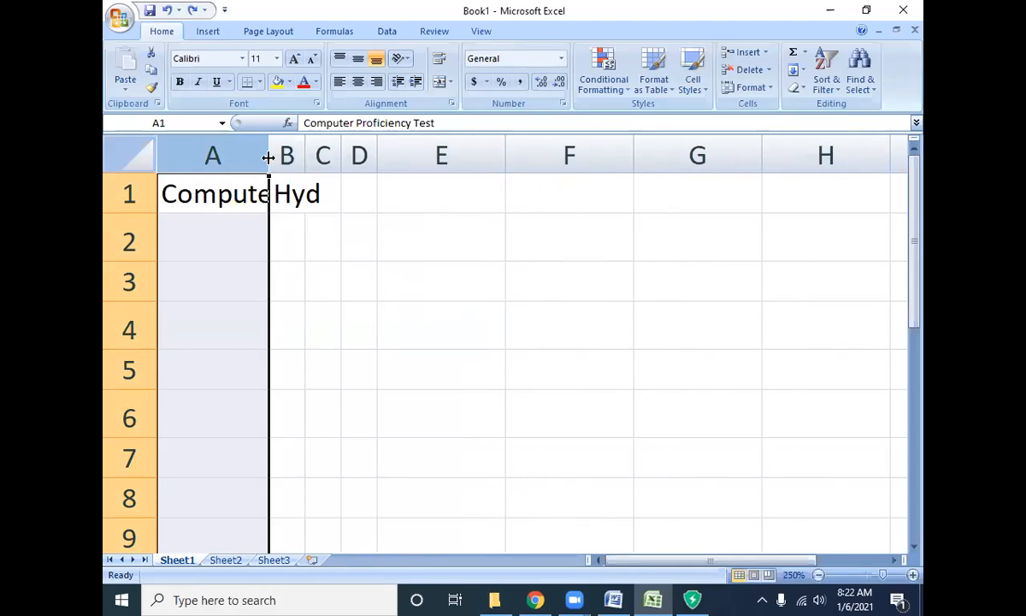
pyautogui.doubleClick(269, 157)
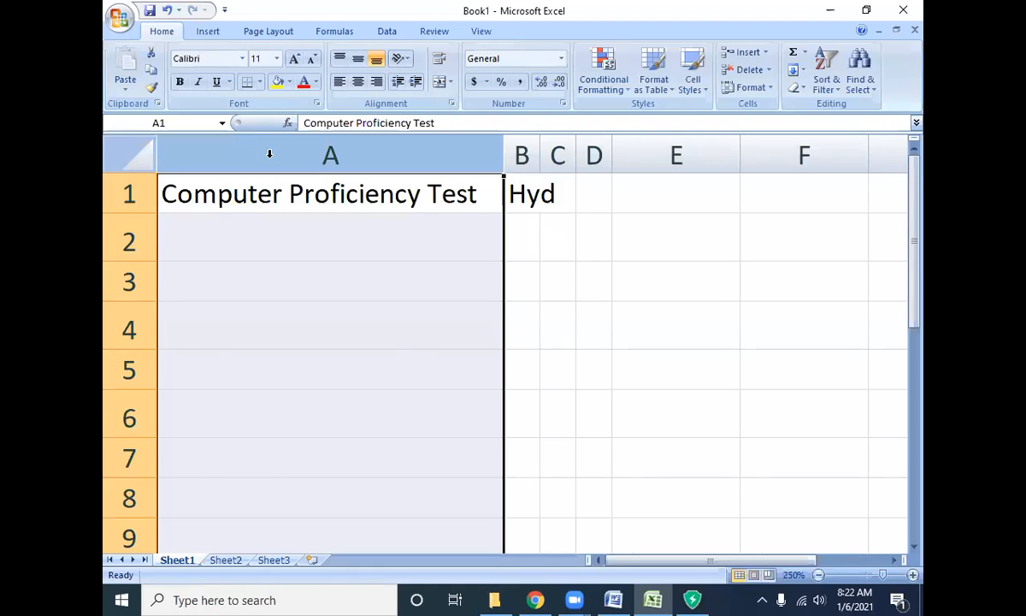
pyautogui.hotkey('ctrl', 'z')
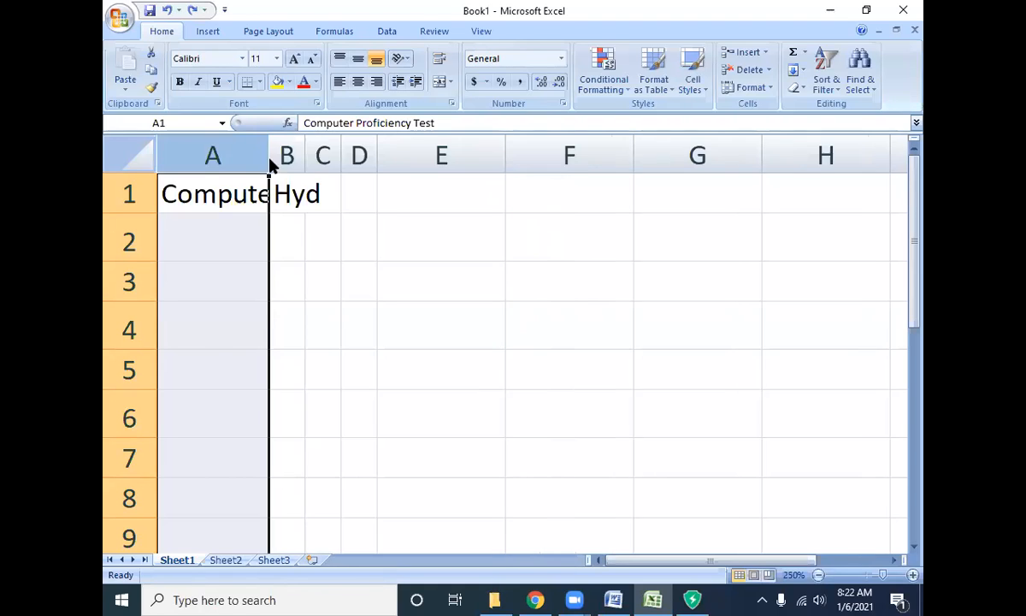
# Compare manual widening with AutoFit on column A, undoing each width change.
pyautogui.moveTo(267, 156); pyautogui.dragTo(480, 156)
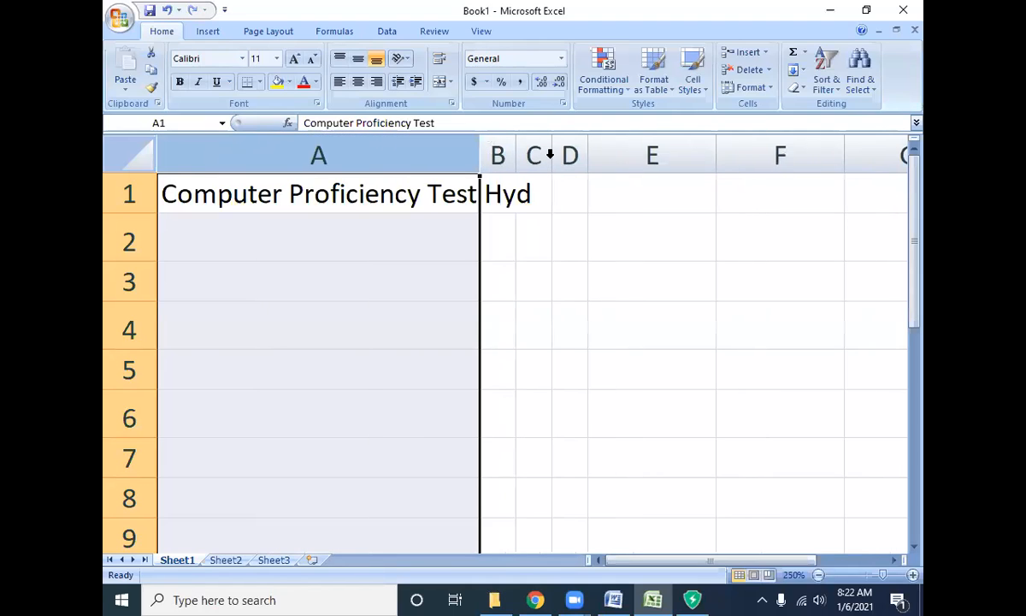
pyautogui.hotkey('ctrl', 'z')
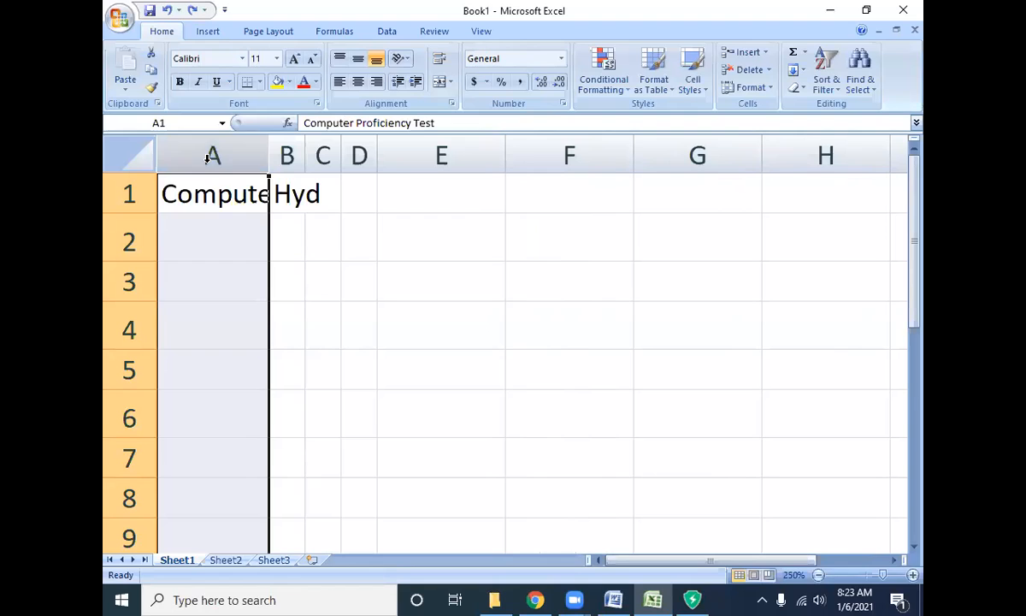
pyautogui.doubleClick(268, 163)
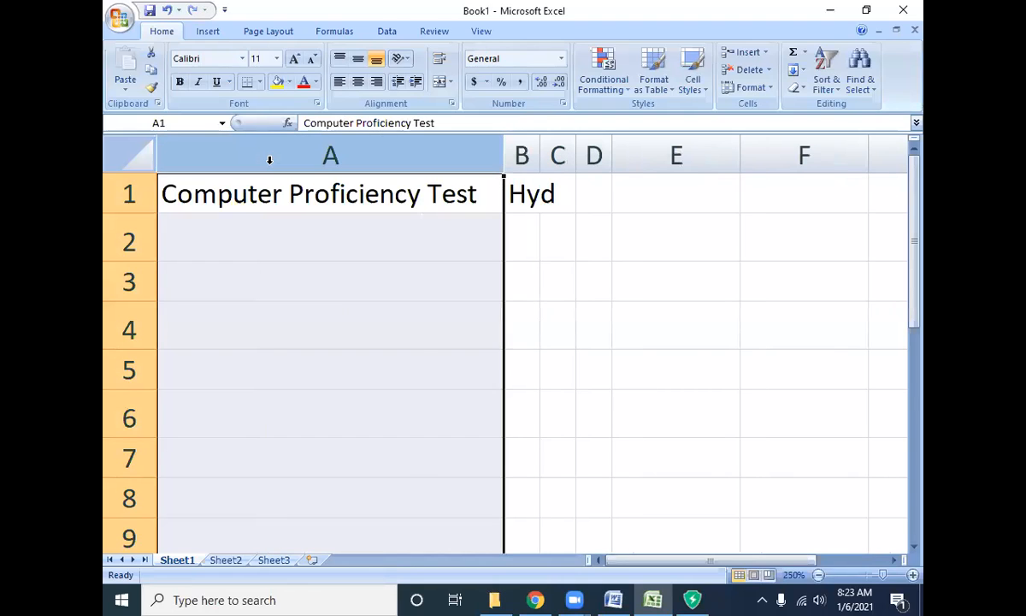
pyautogui.hotkey('ctrl', 'z')
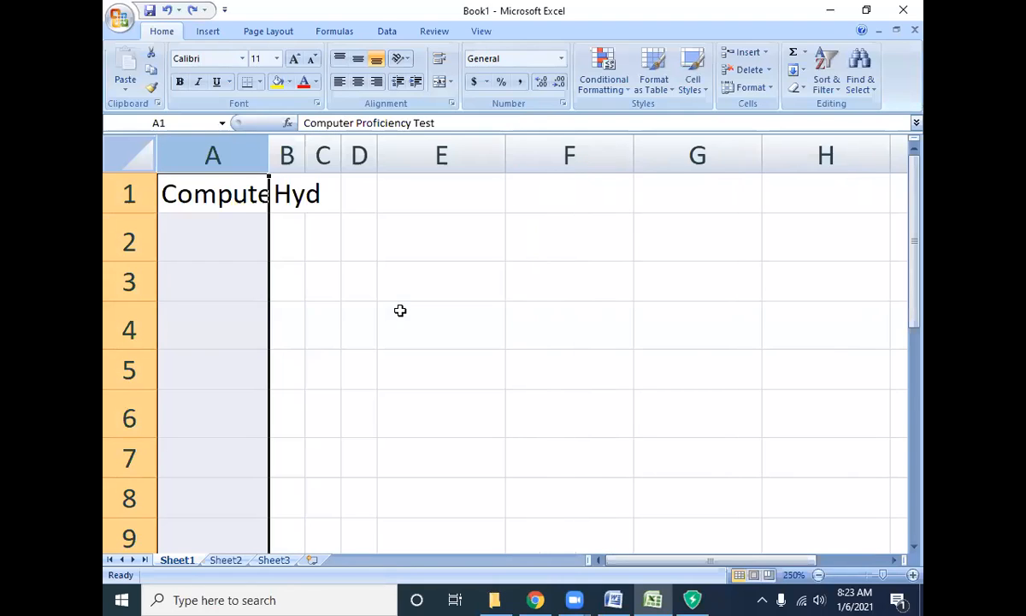
# Fill B1 to E1 with the sample texts "fgkdgbjhsdgfjhdgasj", "fhbdfhgbdfhgb", "pofjgklhdfjkg" and "dfklghsdfjkghdfjkgh".
pyautogui.click(302, 195)
pyautogui.write('f')
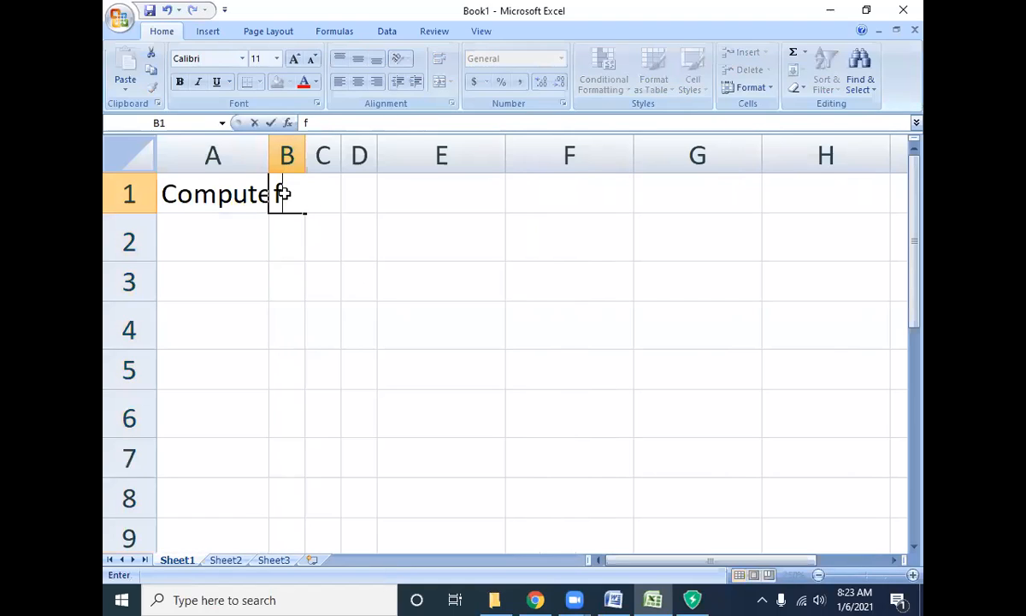
pyautogui.write('gk')
pyautogui.press('Tab')
pyautogui.write('fhk')
pyautogui.press('Tab')
pyautogui.write('pofjgklhdfjkg')
pyautogui.press('Tab')
pyautogui.write('dfklghsdfjkghdfjkgh')
pyautogui.press('Tab')
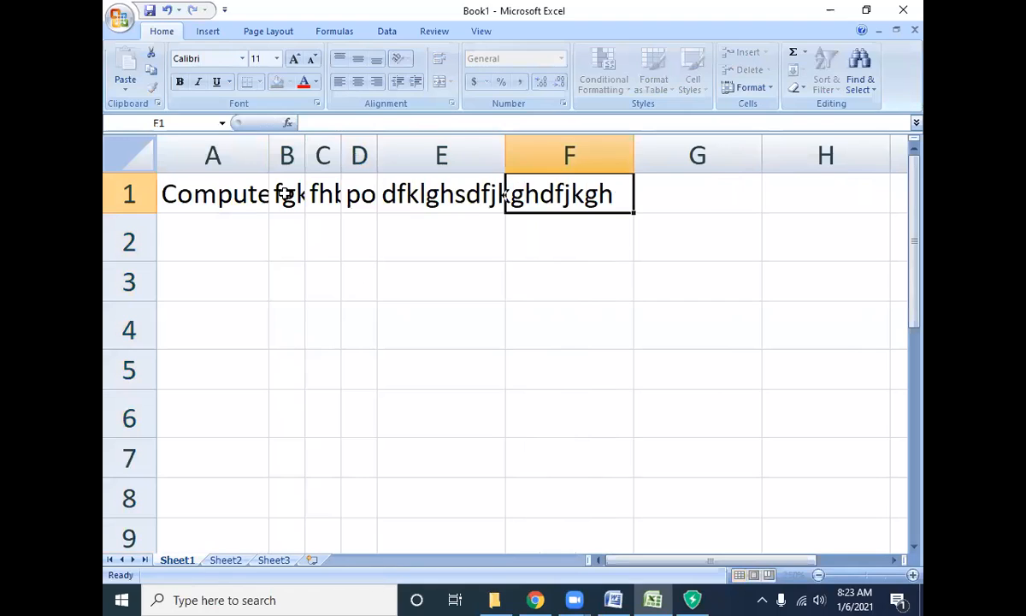
# Select column A and AutoFit its width to the heading text.
pyautogui.click(287, 282)
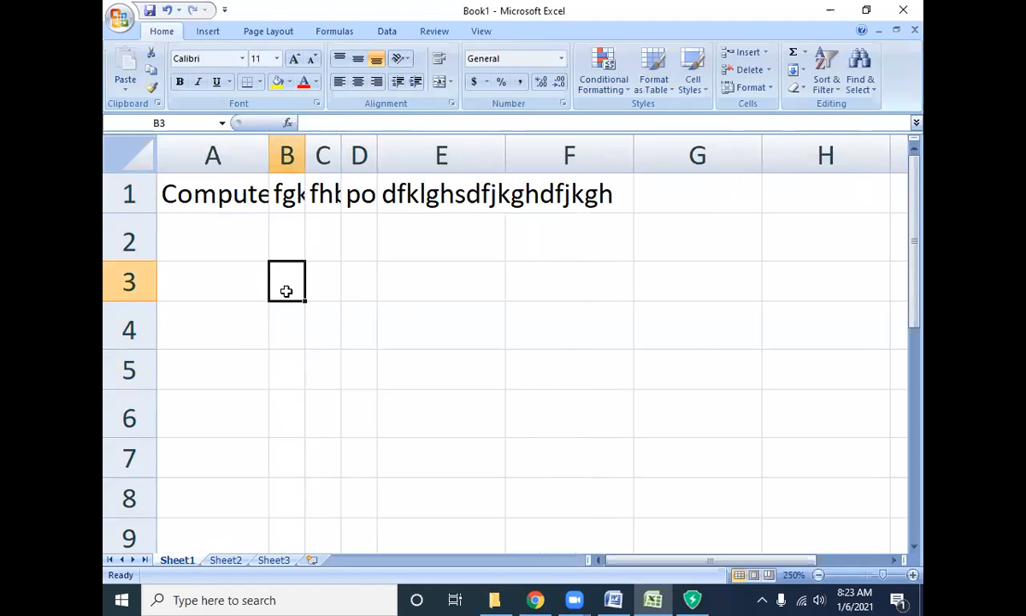
pyautogui.click(197, 153)
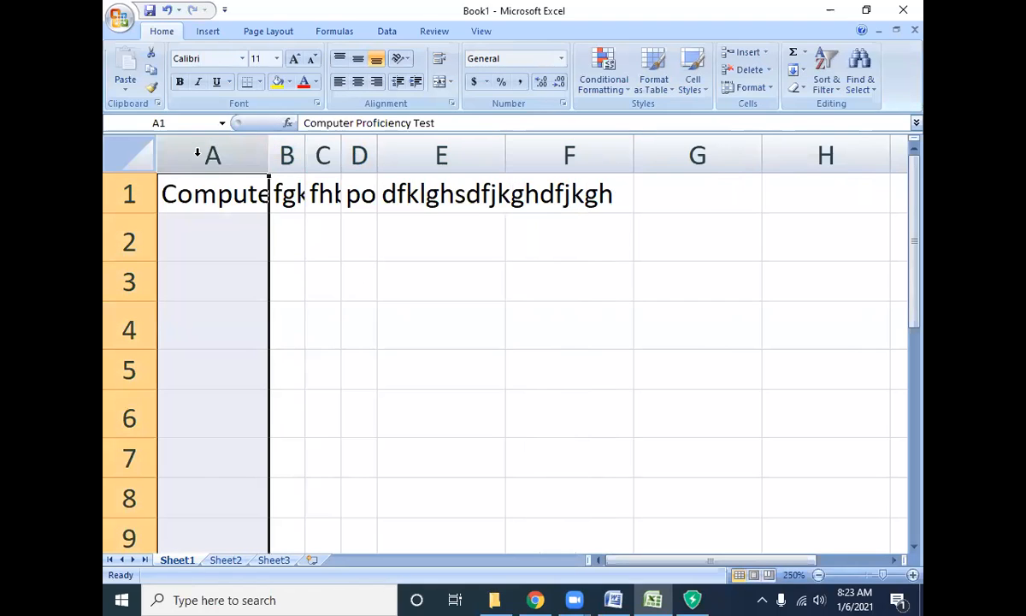
pyautogui.doubleClick(265, 156)
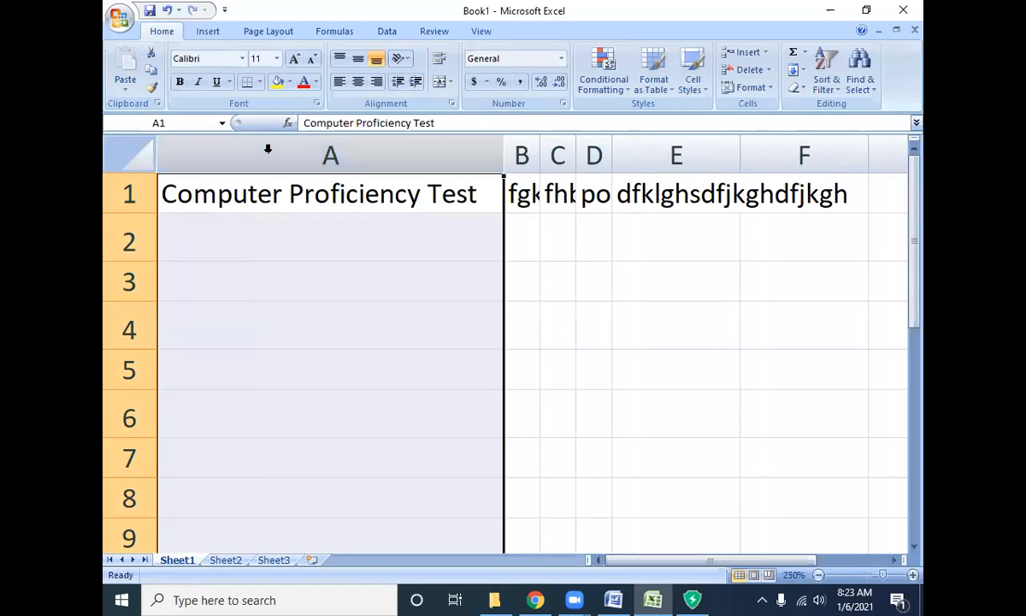
# AutoFit columns B and C to their sample texts, then undo both width changes.
pyautogui.click(522, 155)
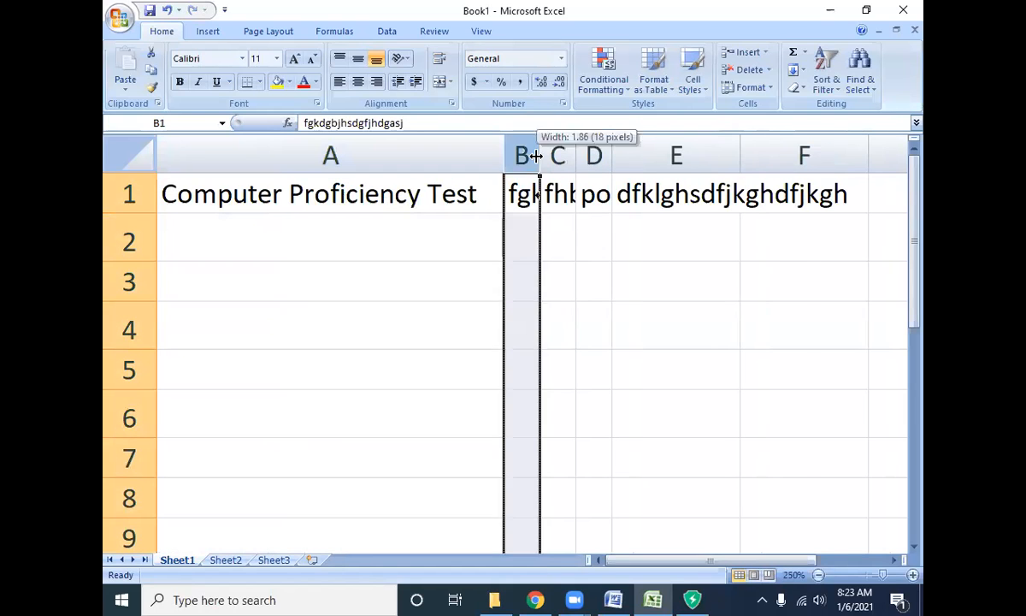
pyautogui.doubleClick(539, 155)
pyautogui.click(790, 154)
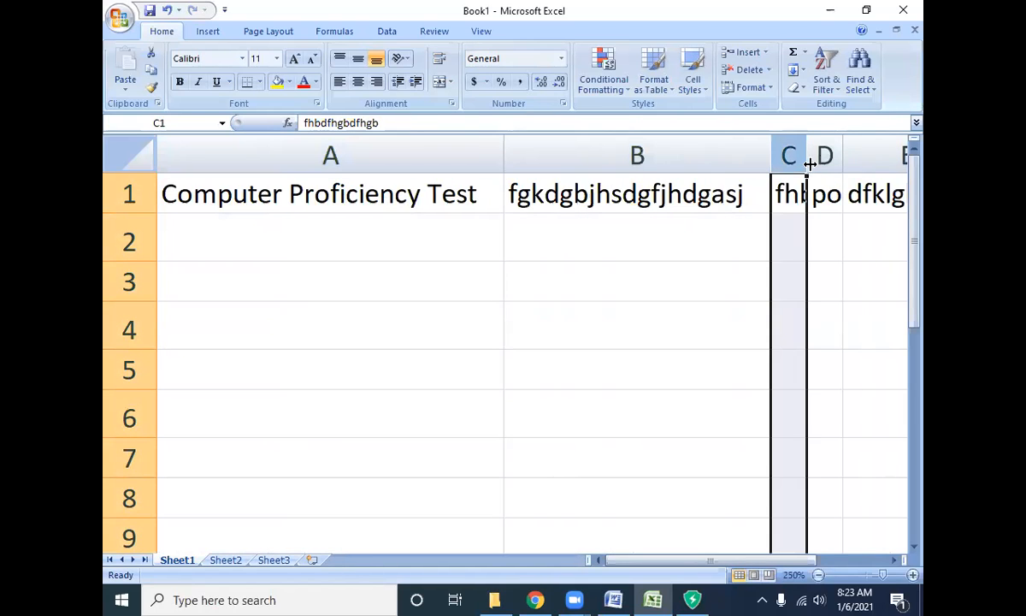
pyautogui.doubleClick(807, 158)
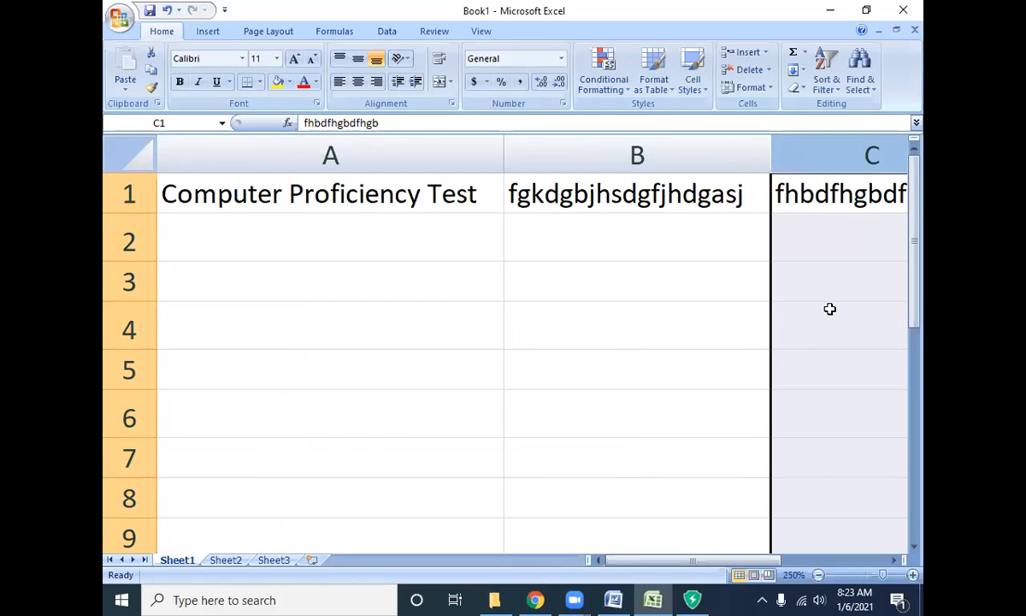
pyautogui.hotkey('ctrl', 'z')
pyautogui.hotkey('ctrl', 'z')
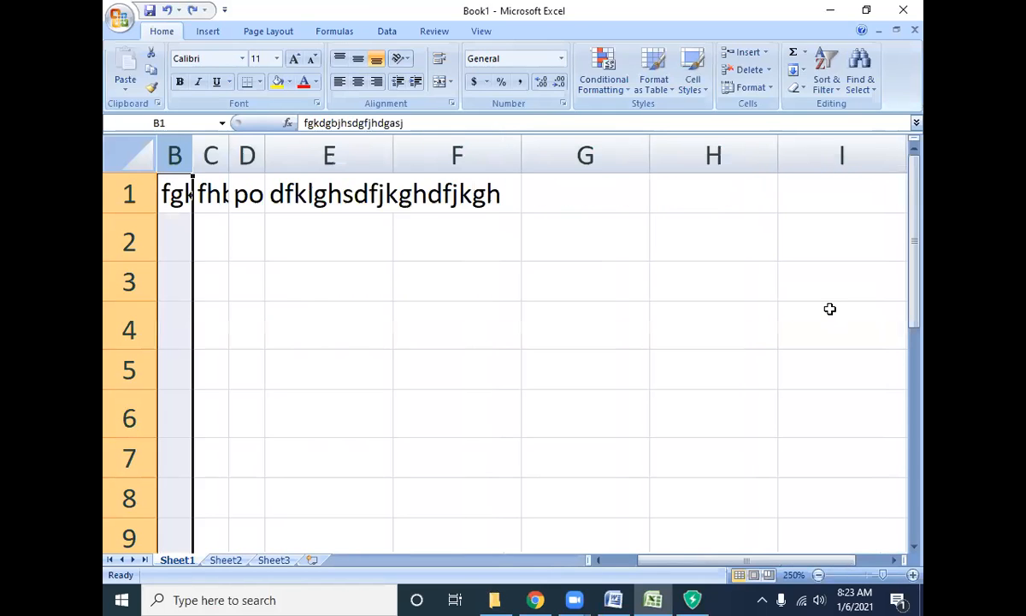
# Undo column A's AutoFit, select the entire sheet and AutoFit all columns to their contents at once.
pyautogui.press('Left')
pyautogui.hotkey('ctrl', 'z')
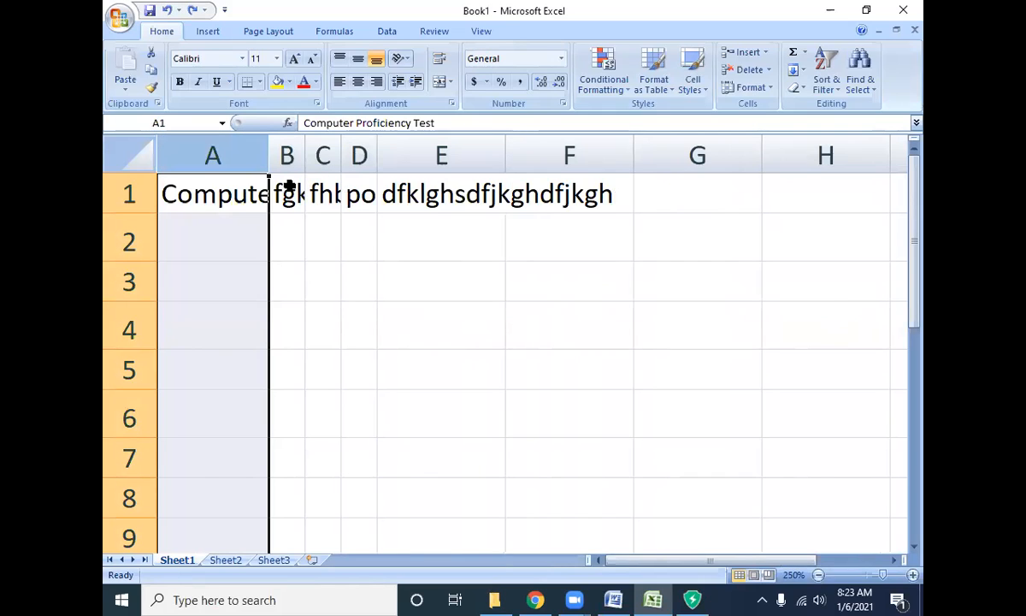
pyautogui.click(154, 158)
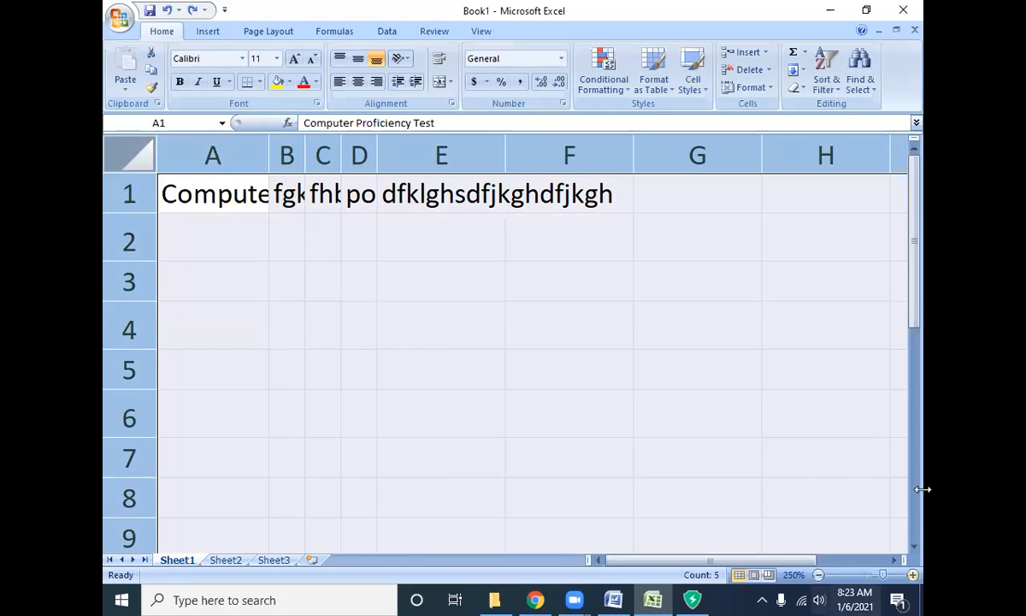
pyautogui.doubleClick(342, 156)
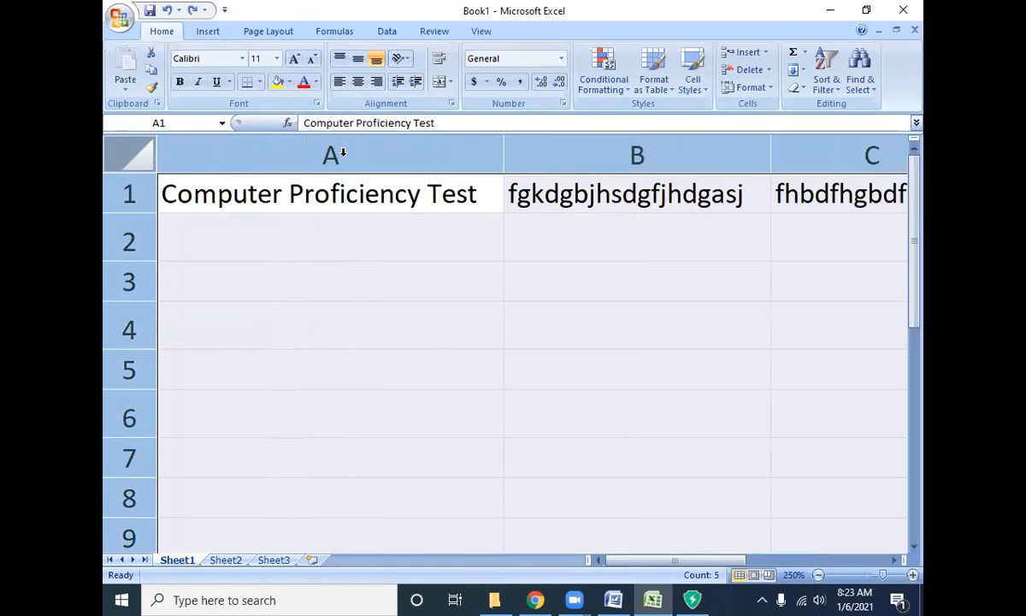
pyautogui.click(330, 190)
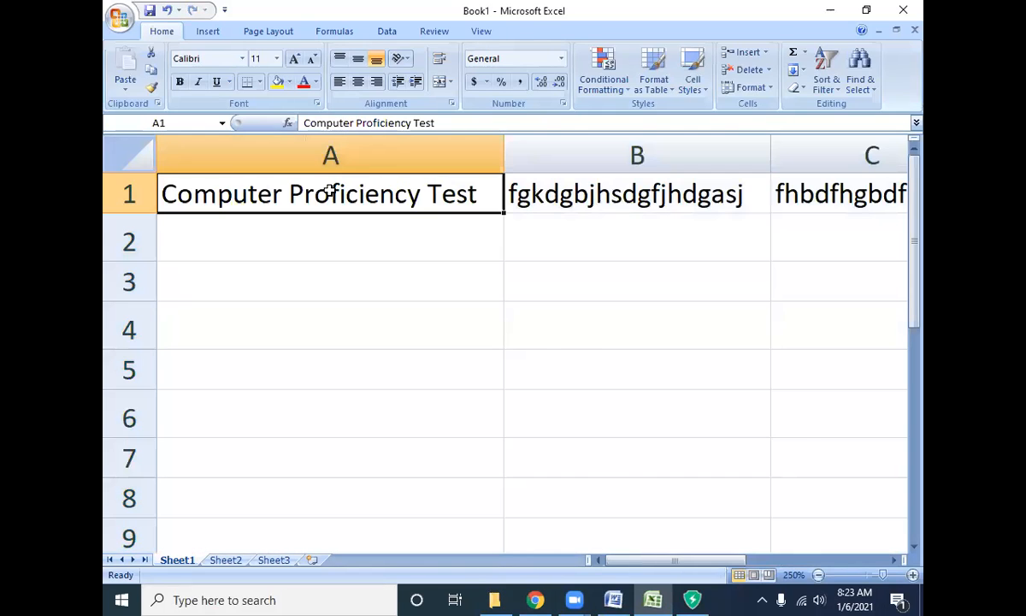
# Check the row 1 texts cell by cell through column E and undo the all-column AutoFit.
pyautogui.press('Right')
pyautogui.press('Right')
pyautogui.press('Right')
pyautogui.press('Right')
pyautogui.press('Left')
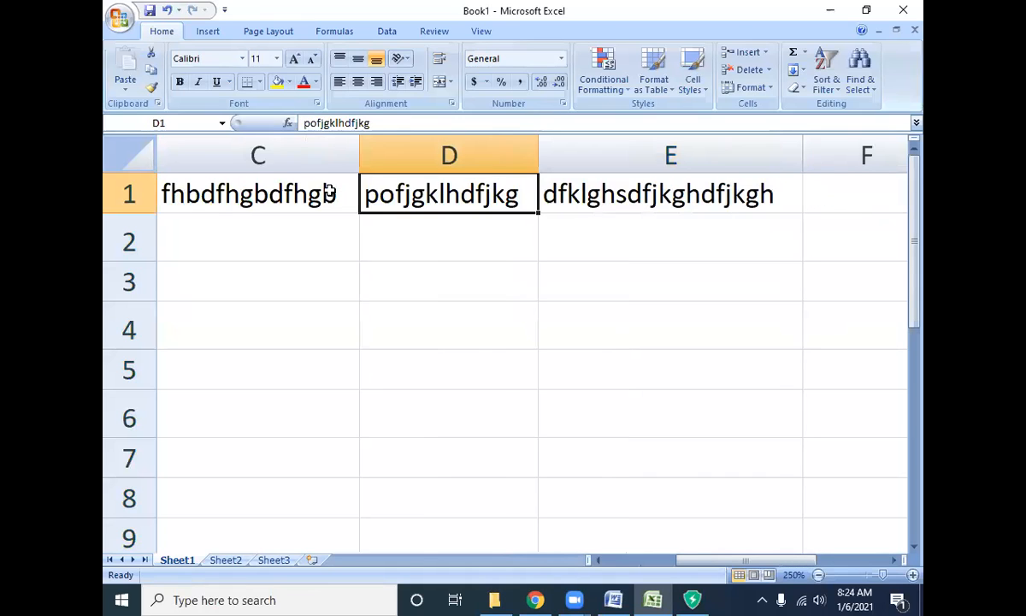
pyautogui.press('Left')
pyautogui.press('Left')
pyautogui.press('Left')
pyautogui.hotkey('ctrl', 'z')
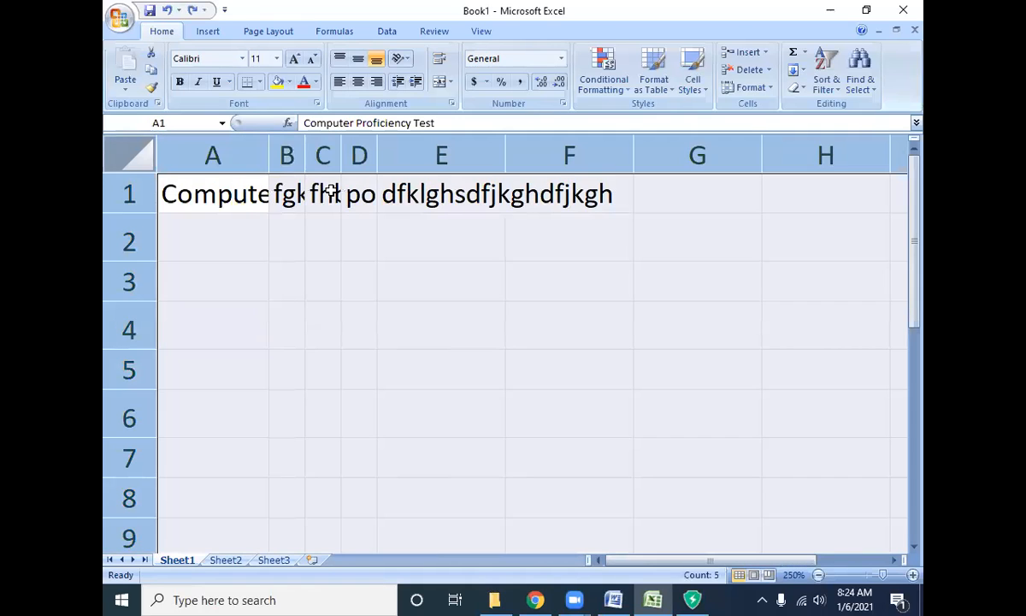
# AutoFit only column A to its heading and undo that width change.
pyautogui.click(217, 155)
pyautogui.doubleClick(269, 155)
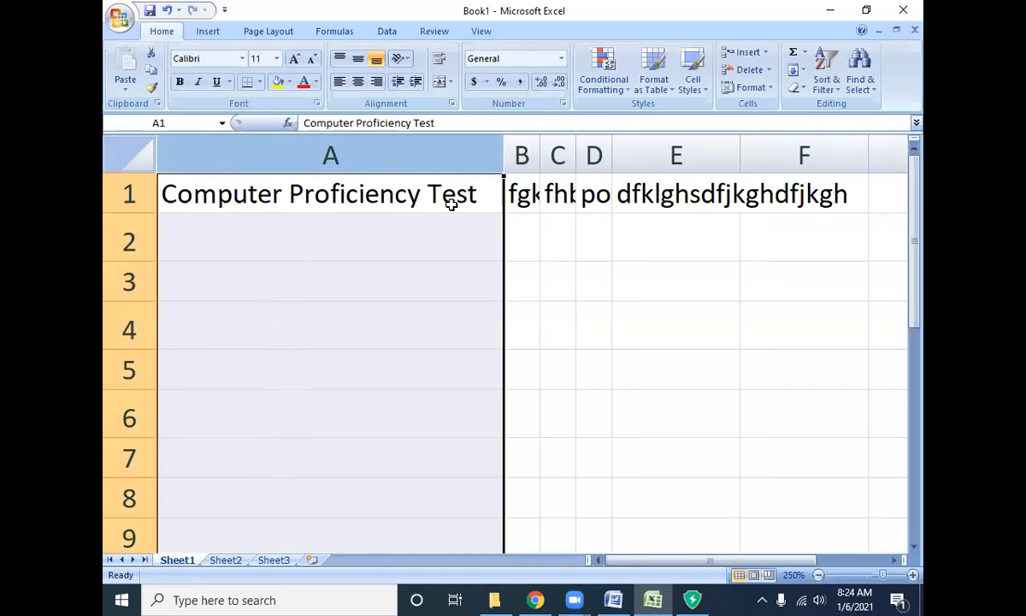
pyautogui.hotkey('ctrl', 'z')
# AutoFit all columns of the sheet together, review the texts in row 1, and undo the widths.
pyautogui.click(119, 155)
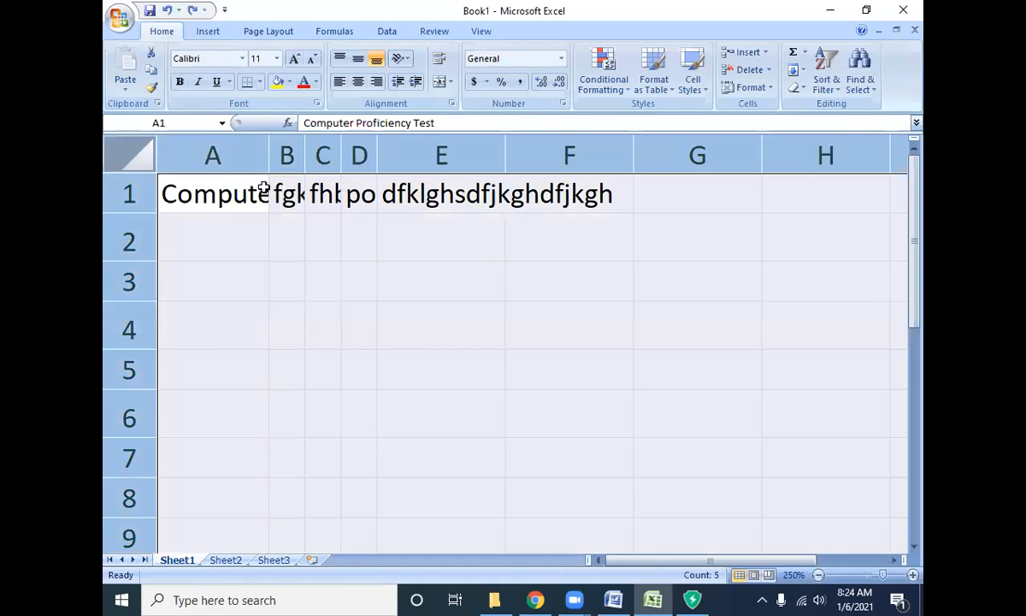
pyautogui.doubleClick(342, 153)
pyautogui.click(390, 206)
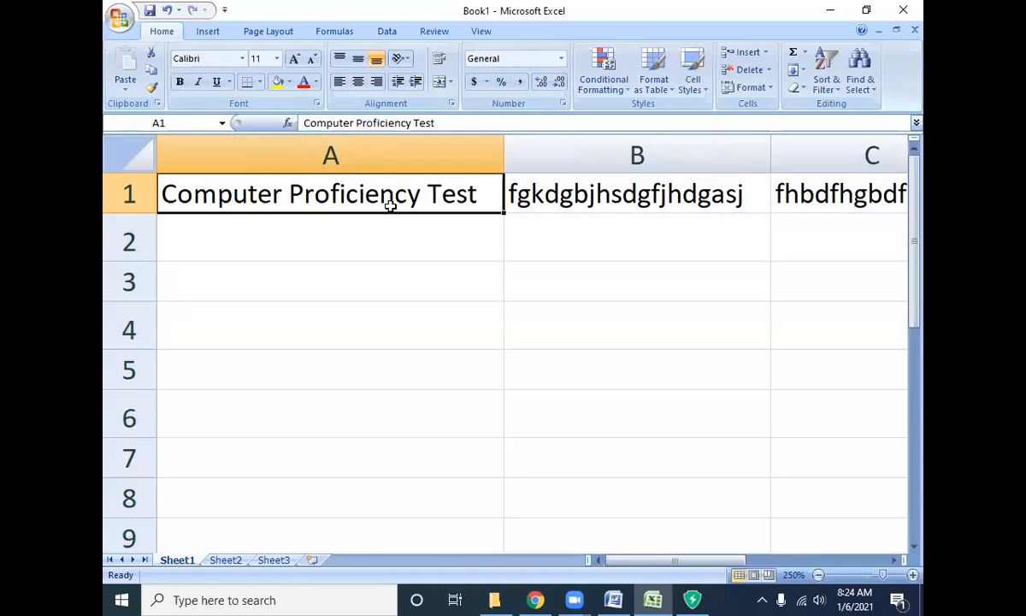
pyautogui.press('Right')
pyautogui.press('Right')
pyautogui.press('Right')
pyautogui.press('Right')
pyautogui.press('Left')
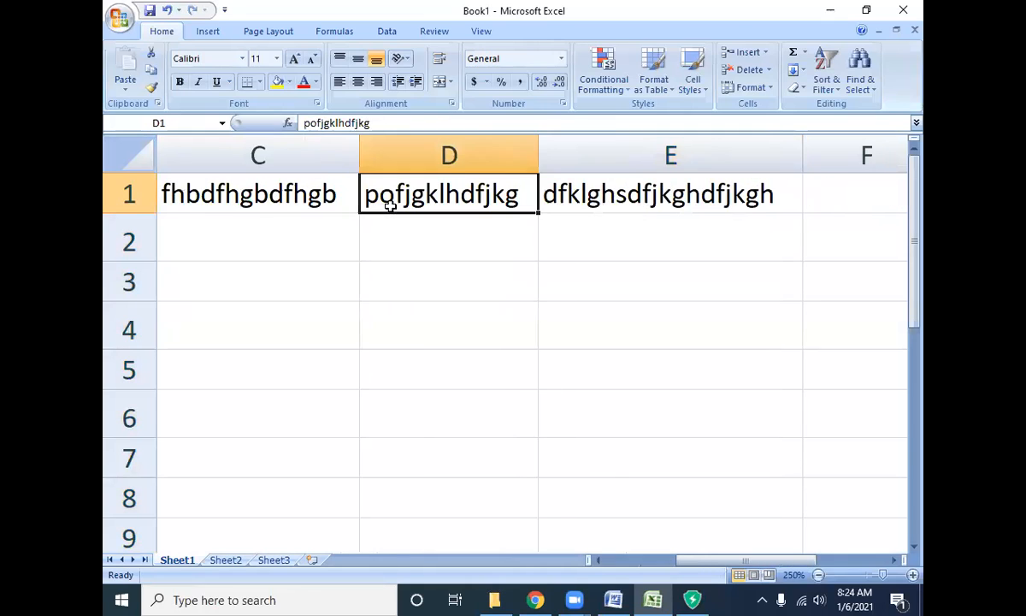
pyautogui.press('Left')
pyautogui.press('Left')
pyautogui.press('Left')
pyautogui.hotkey('ctrl', 'z')
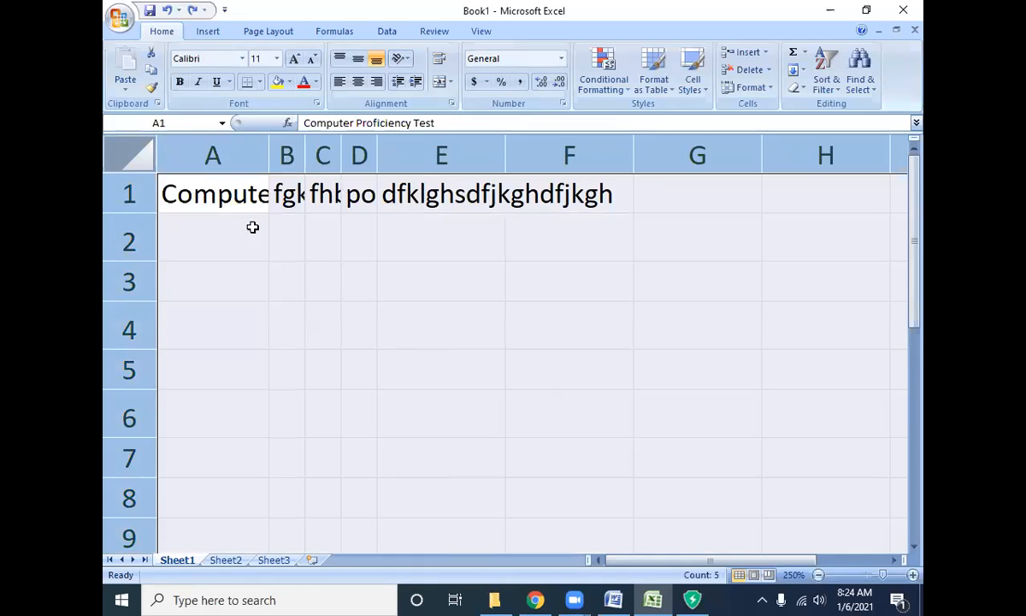
# Repeat the whole-sheet column AutoFit, undo it, and reselect the entire sheet.
pyautogui.click(247, 155)
pyautogui.click(109, 139)
pyautogui.moveTo(341, 154); pyautogui.dragTo(340, 155)
pyautogui.doubleClick(340, 155)
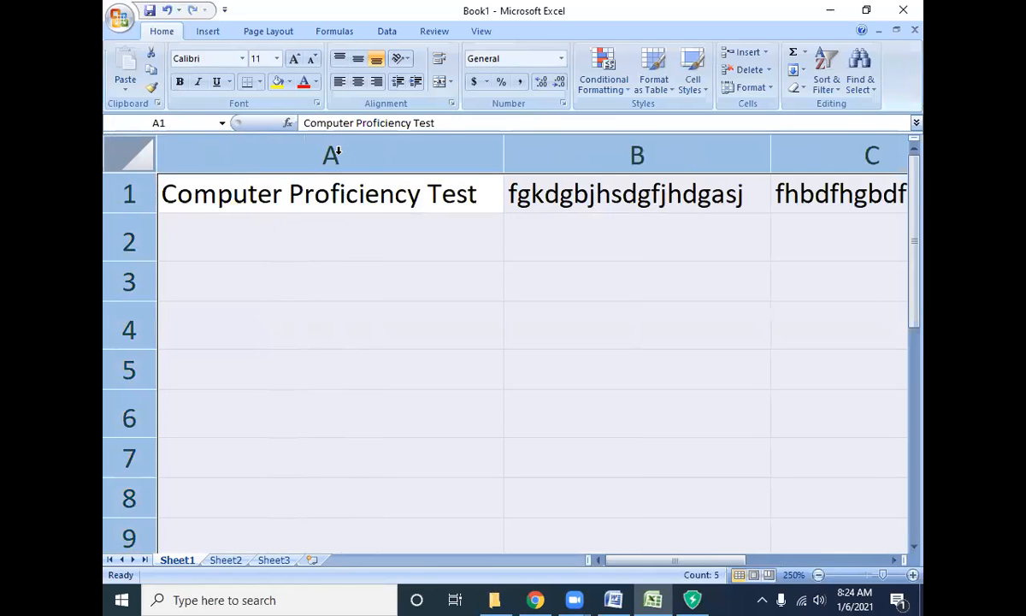
pyautogui.hotkey('ctrl', 'z')
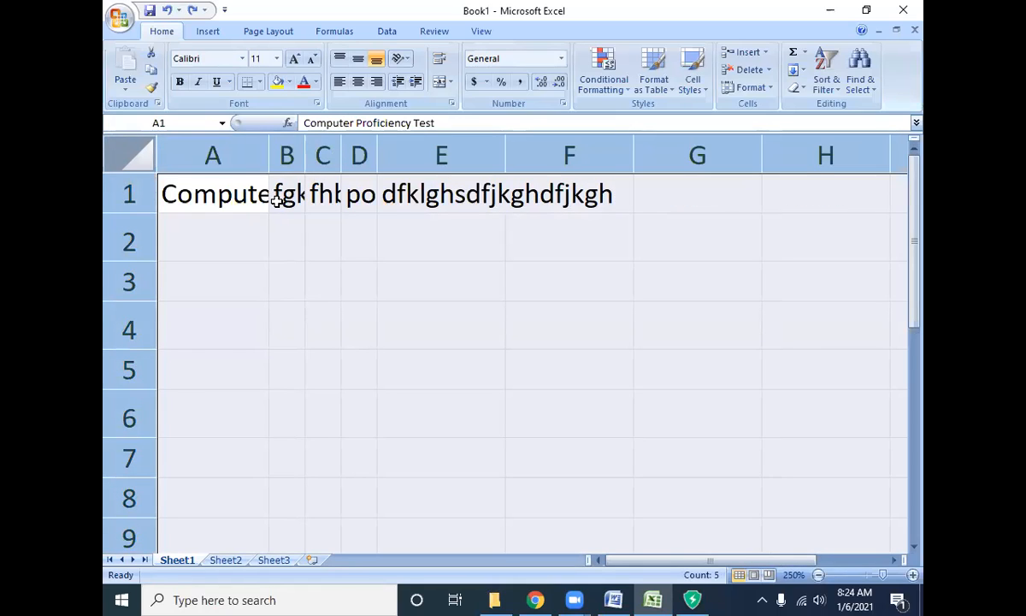
pyautogui.click(232, 193)
pyautogui.click(127, 155)
# Replace the sample text in B1 with "hyd" and clear cells C1, D1 and E1.
pyautogui.click(292, 195)
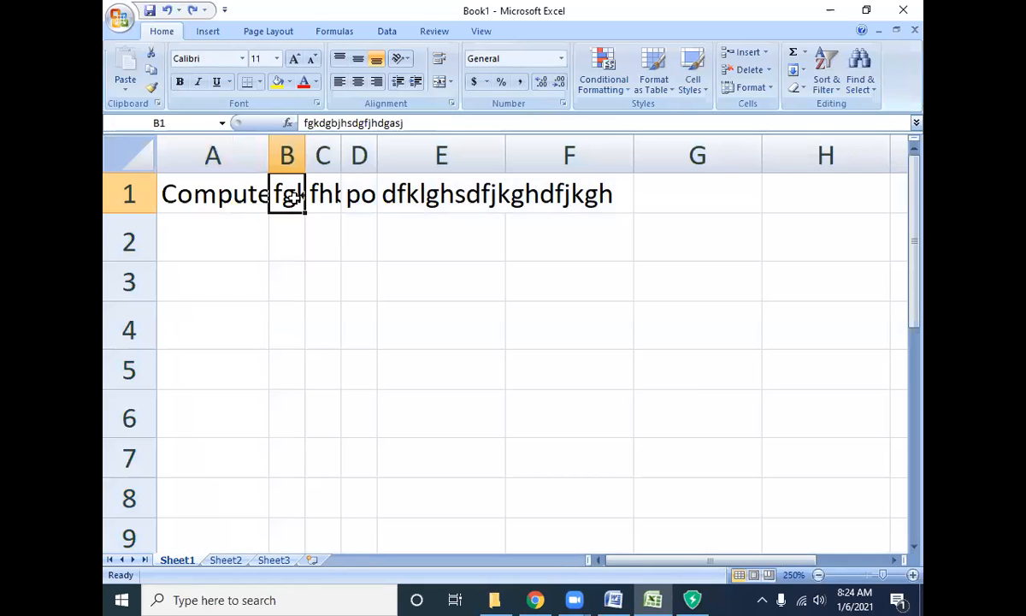
pyautogui.write('hyd')
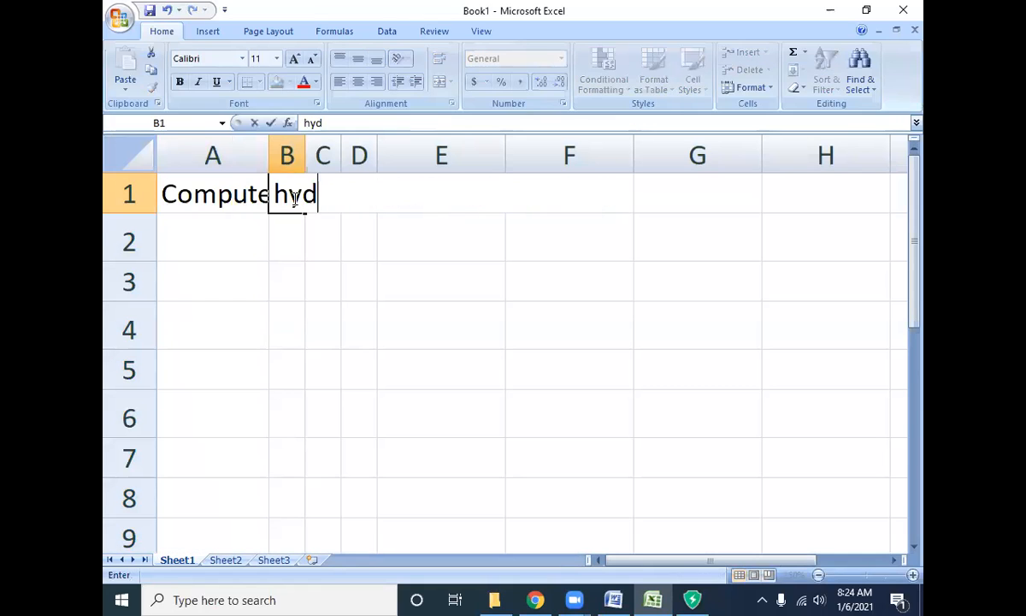
pyautogui.press('Right')
pyautogui.press('Delete')
pyautogui.press('Right')
pyautogui.press('Delete')
pyautogui.press('Right')
pyautogui.press('Delete')
pyautogui.press('Right')
pyautogui.press('Right')
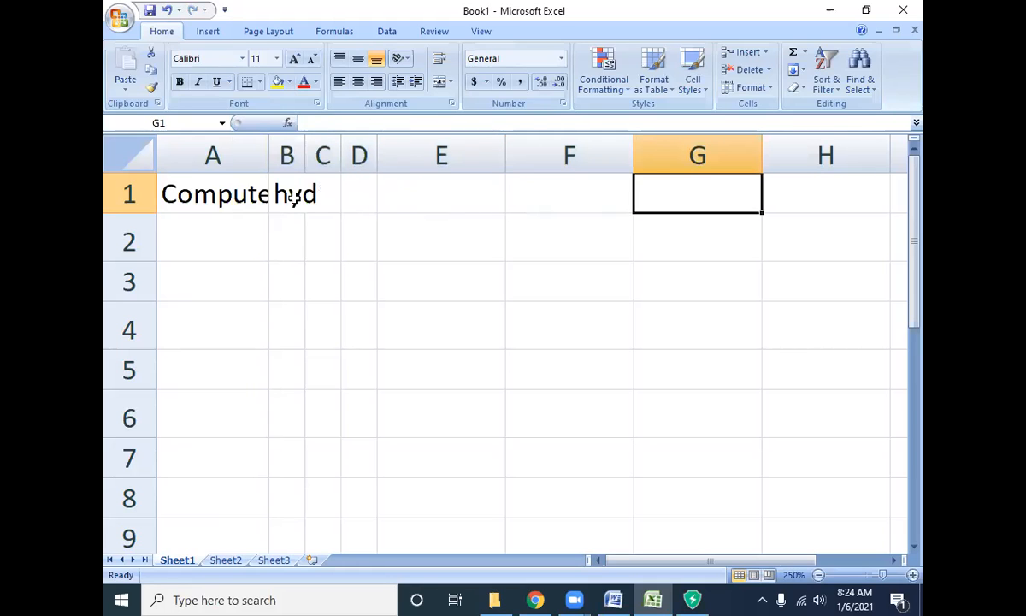
# AutoFit column A to the width of the heading "Computer Proficiency Test".
pyautogui.click(240, 144)
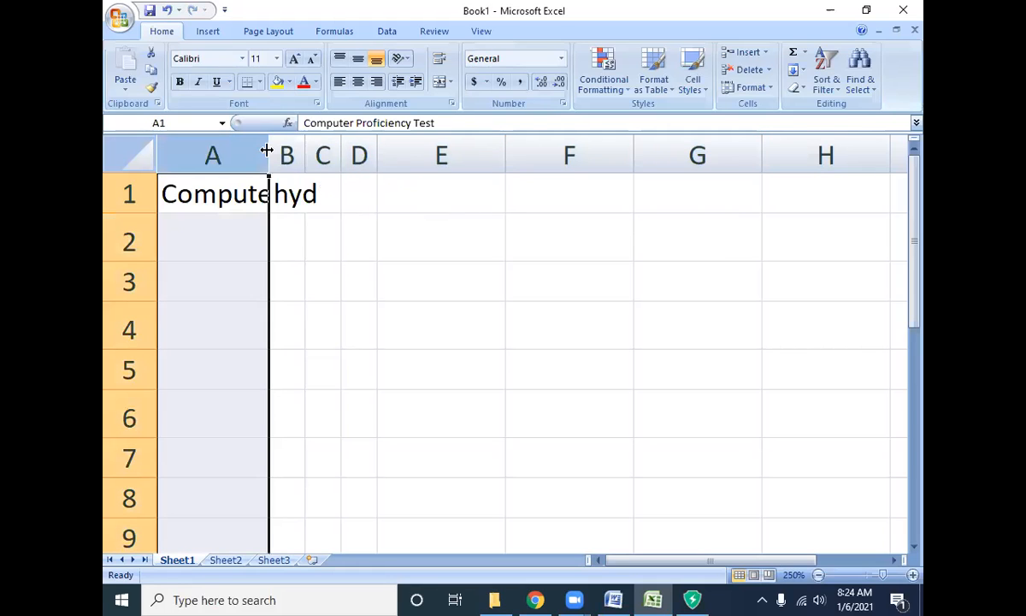
pyautogui.doubleClick(268, 150)
pyautogui.click(314, 216)
# Copy the whole cell A1 into E5 and clear the copy marquee.
pyautogui.click(322, 189)
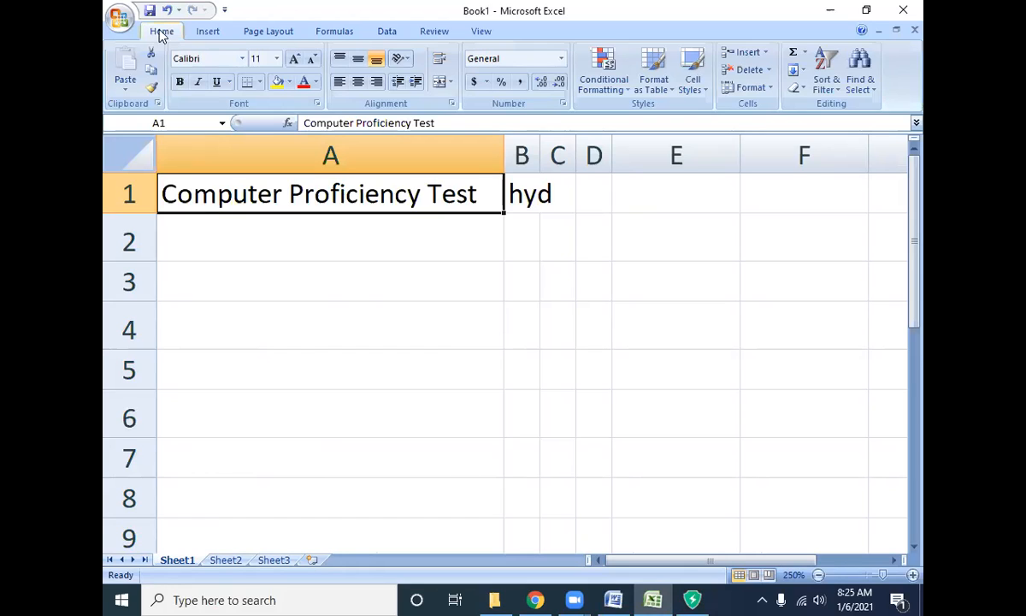
pyautogui.click(152, 77)
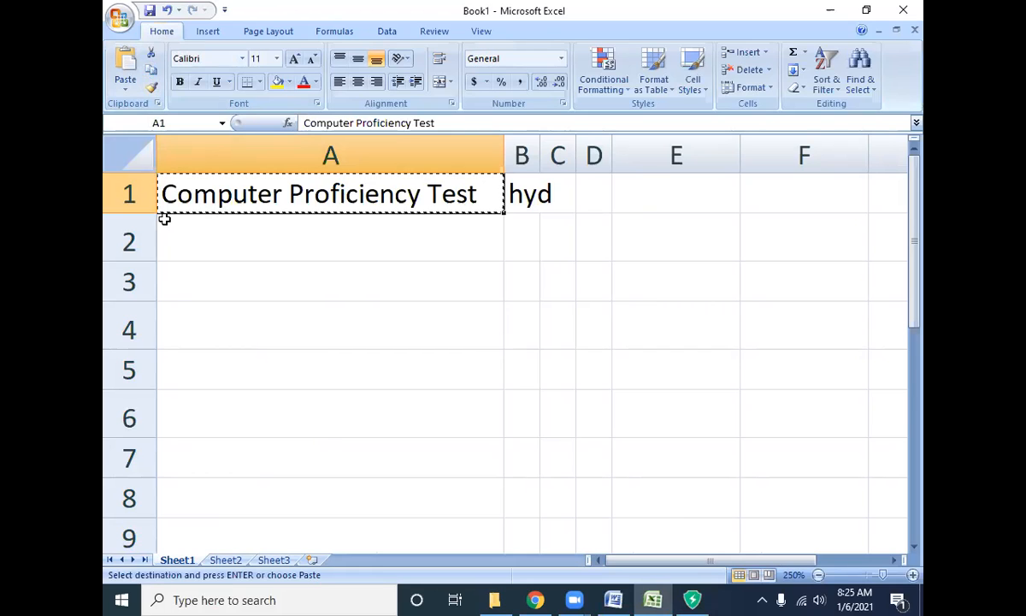
pyautogui.click(679, 374)
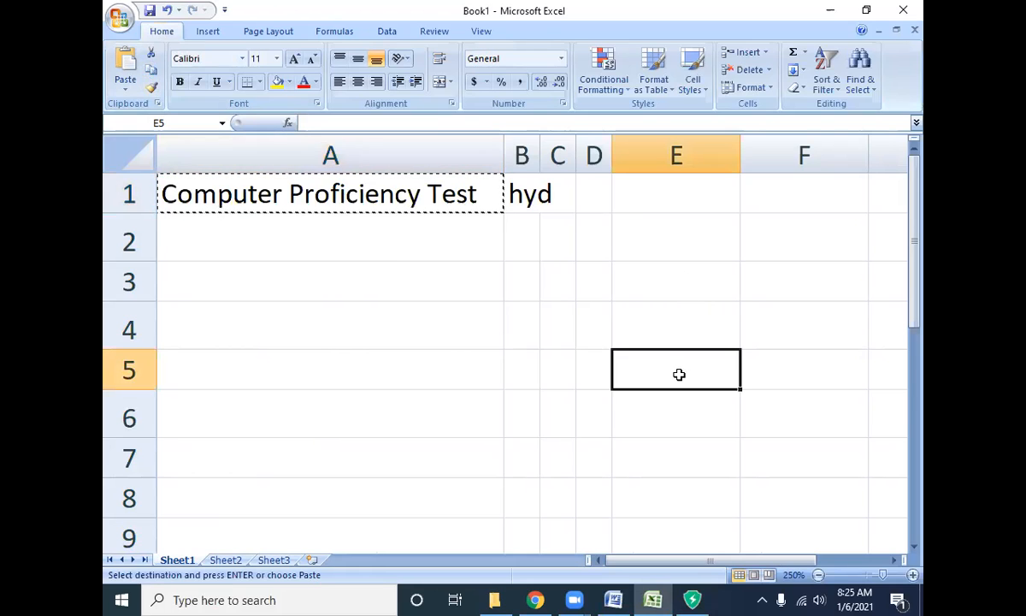
pyautogui.click(114, 62)
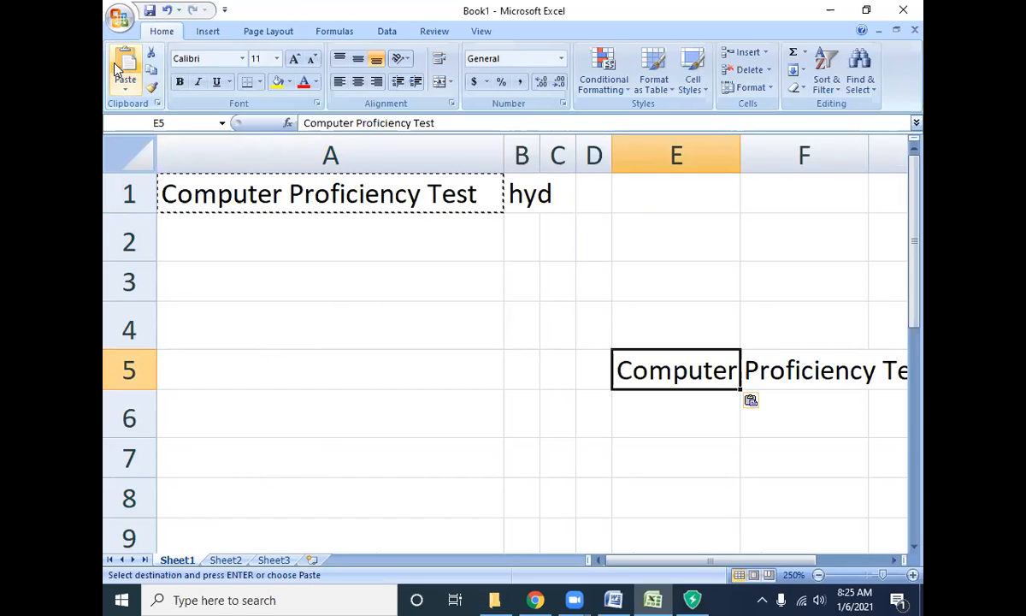
pyautogui.press('Escape')
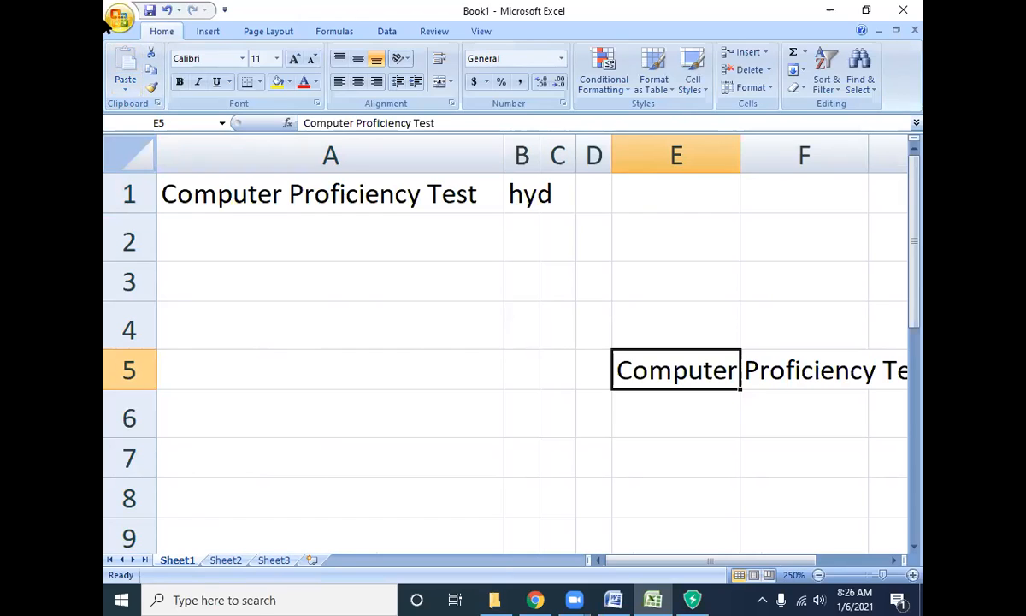
# Practise opening A1 for in-cell editing and highlighting the word "Proficiency", leaving each edit by cancelling it.
pyautogui.click(293, 194)
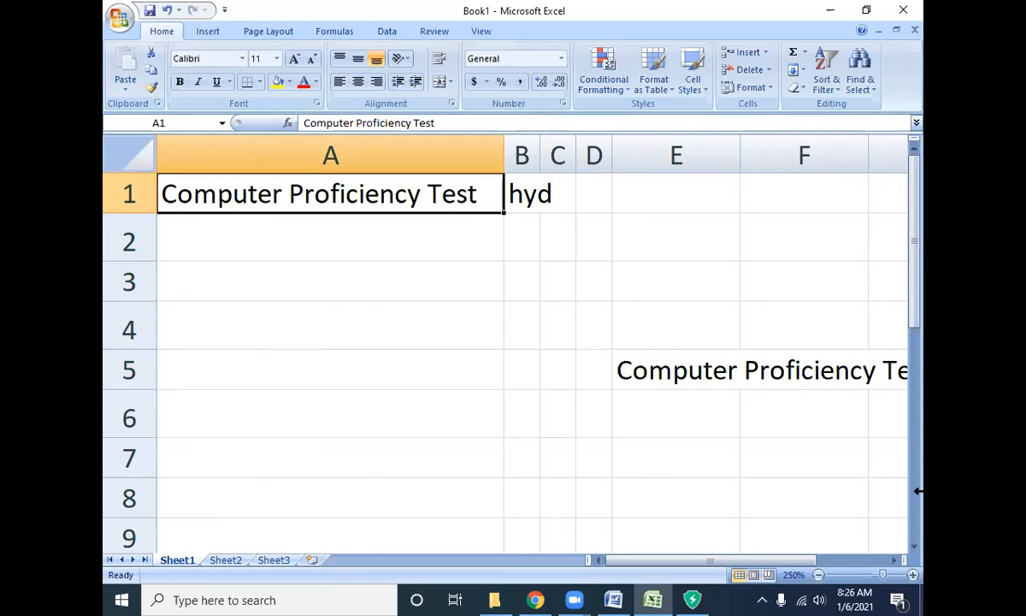
pyautogui.doubleClick(422, 197)
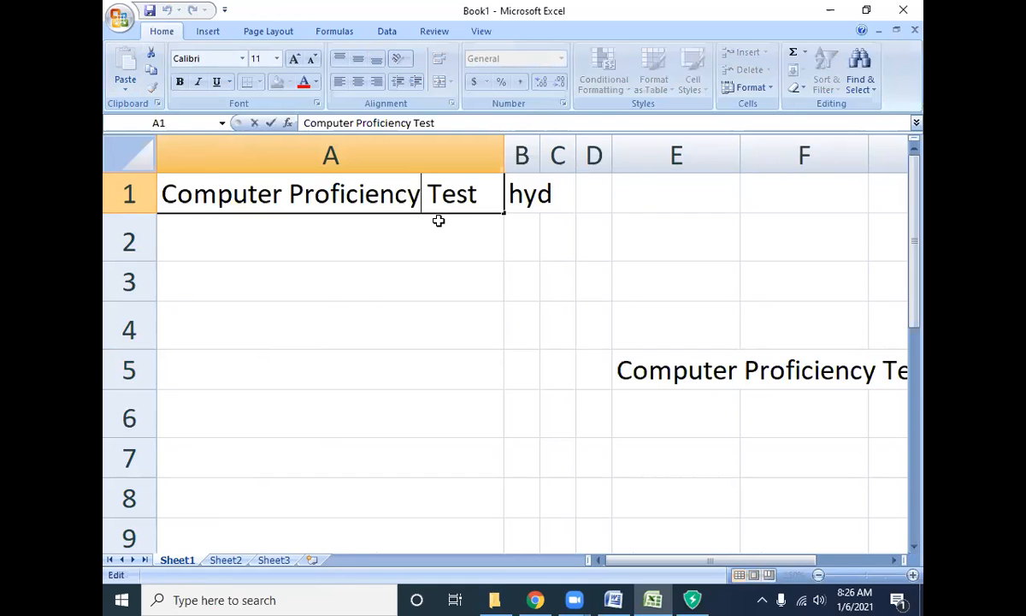
pyautogui.press('Escape')
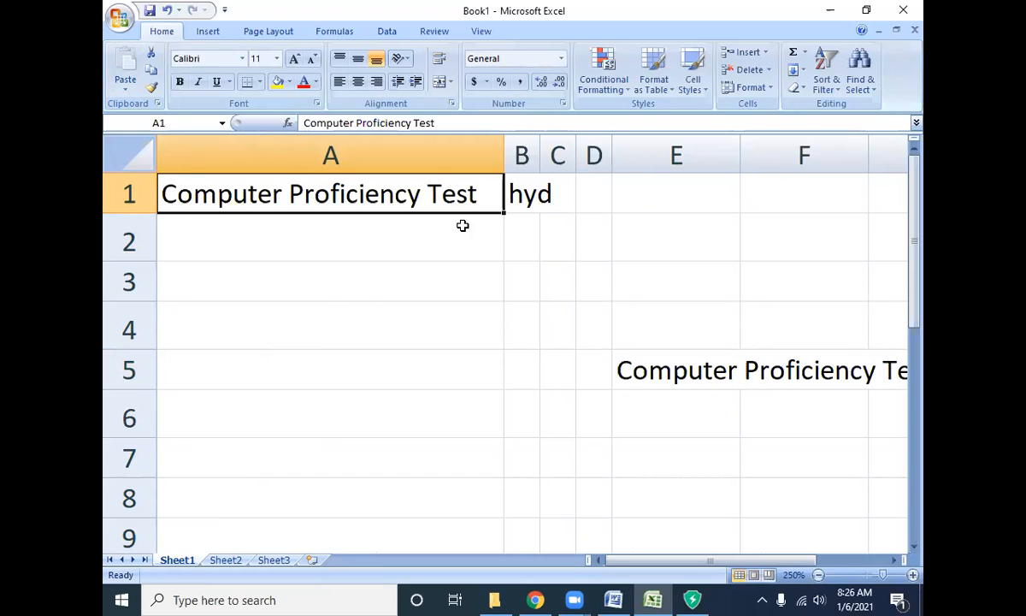
pyautogui.press('F2')
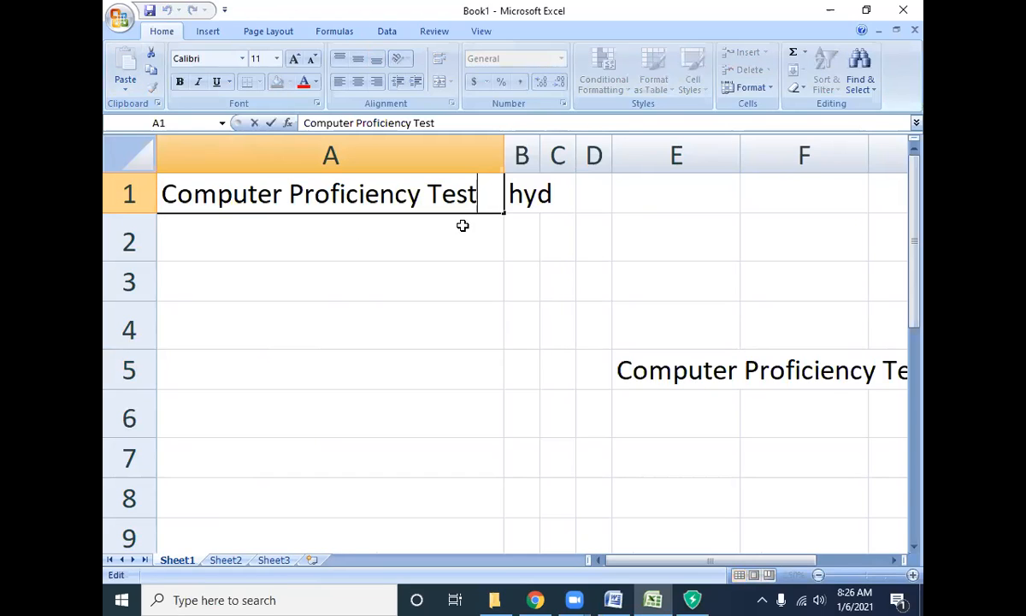
pyautogui.press('Escape')
pyautogui.doubleClick(236, 193)
pyautogui.press('Escape')
pyautogui.press('F2')
pyautogui.moveTo(420, 194); pyautogui.dragTo(287, 194)
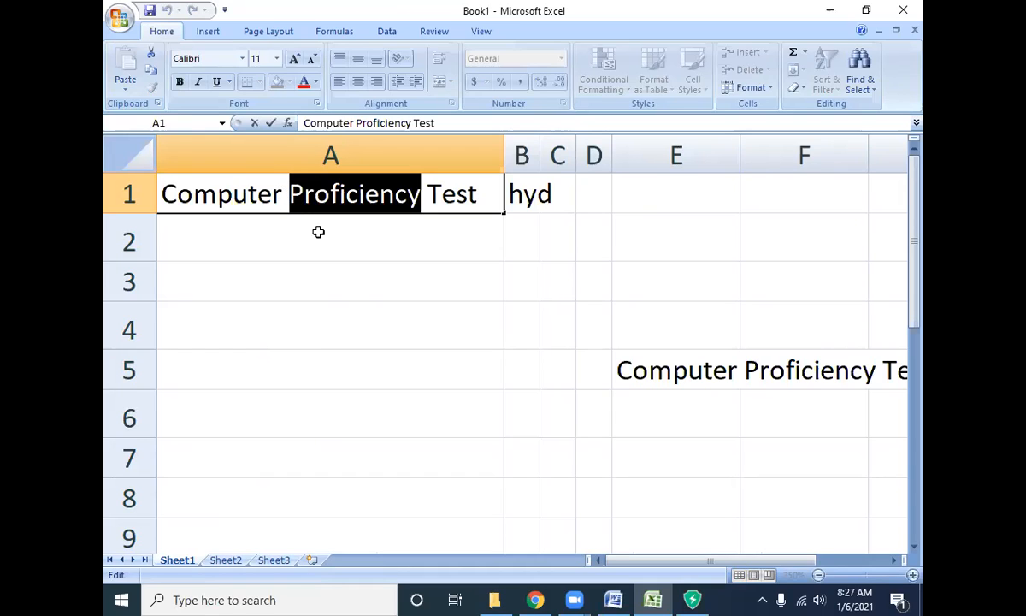
pyautogui.click(433, 202)
pyautogui.press('Escape')
# Copy only the word "Proficiency" from the text in A1 into cell C7.
pyautogui.doubleClick(422, 199)
pyautogui.moveTo(423, 199); pyautogui.dragTo(291, 199)
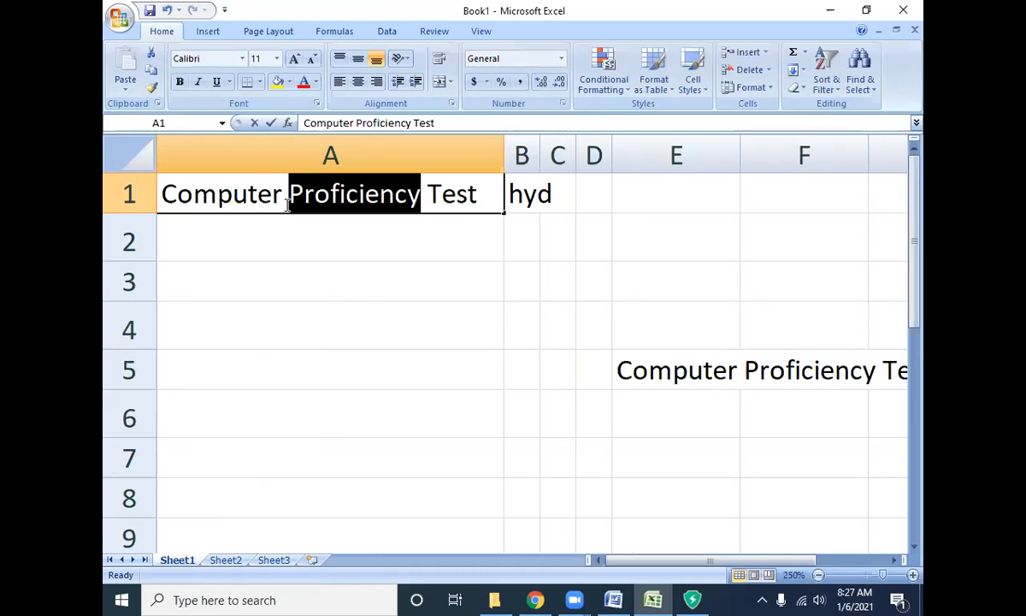
pyautogui.click(148, 69)
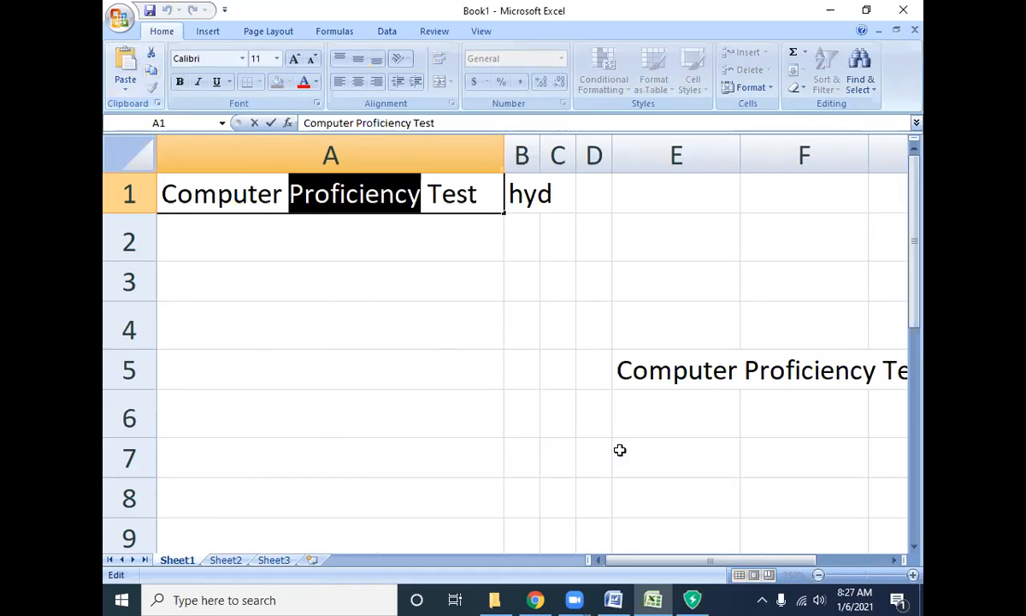
pyautogui.click(552, 457)
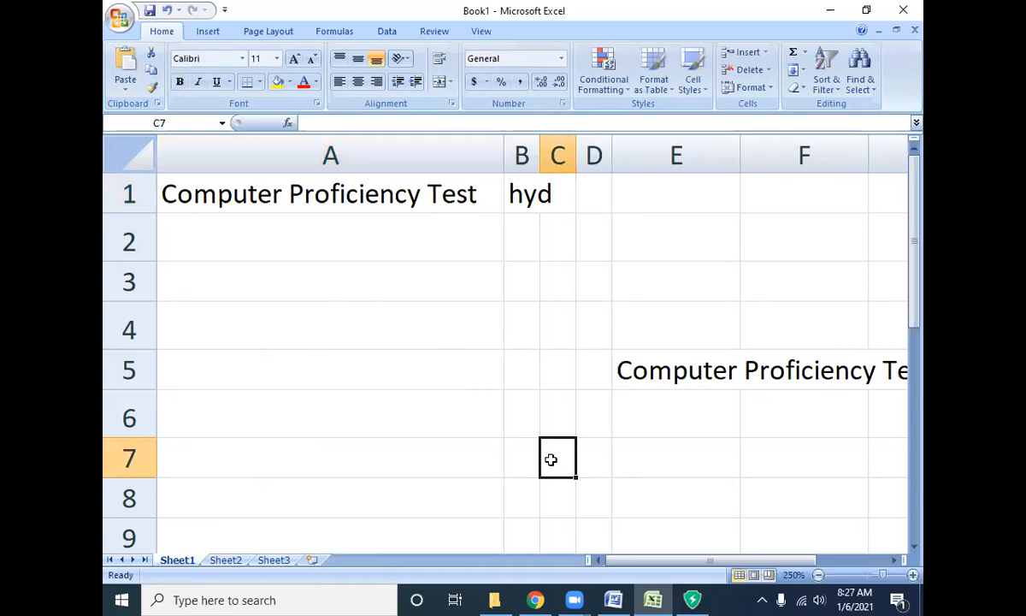
pyautogui.click(125, 66)
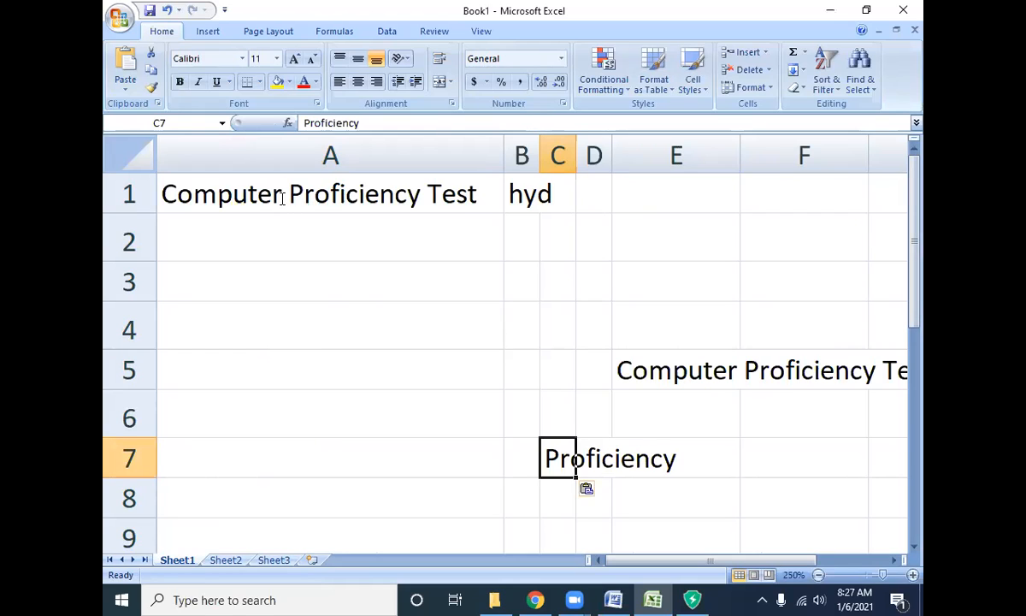
# Copy only the word "Computer" from the text in A1 into cell D3.
pyautogui.press('F2')
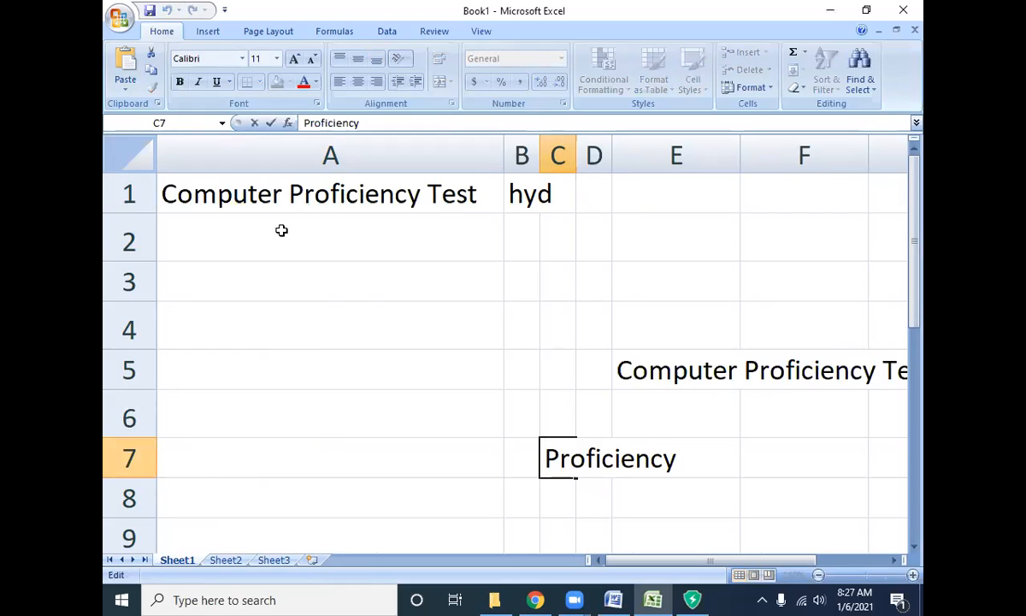
pyautogui.press('Escape')
pyautogui.click(279, 197)
pyautogui.press('F2')
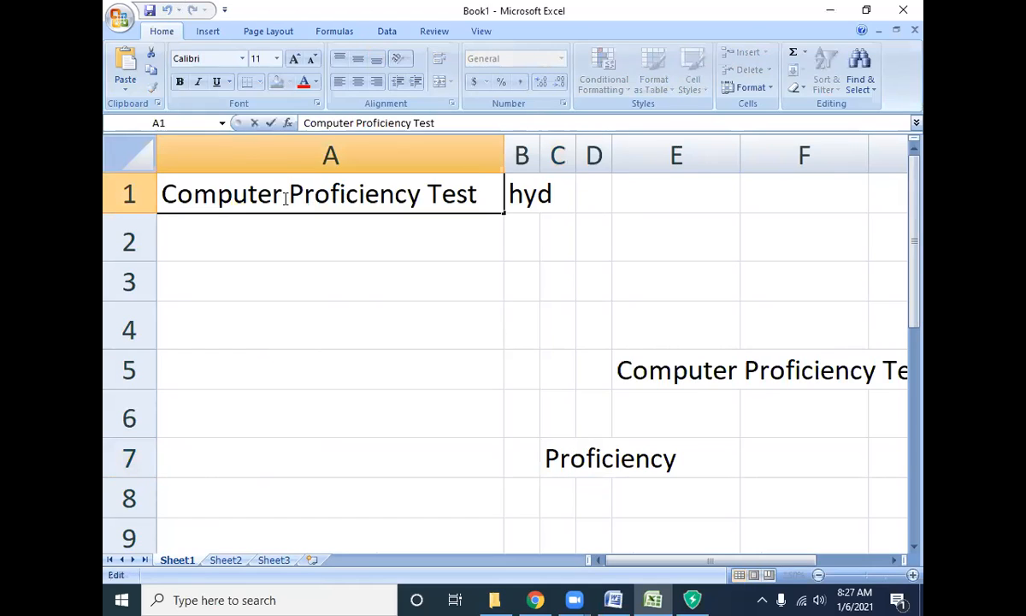
pyautogui.moveTo(282, 197); pyautogui.dragTo(163, 198)
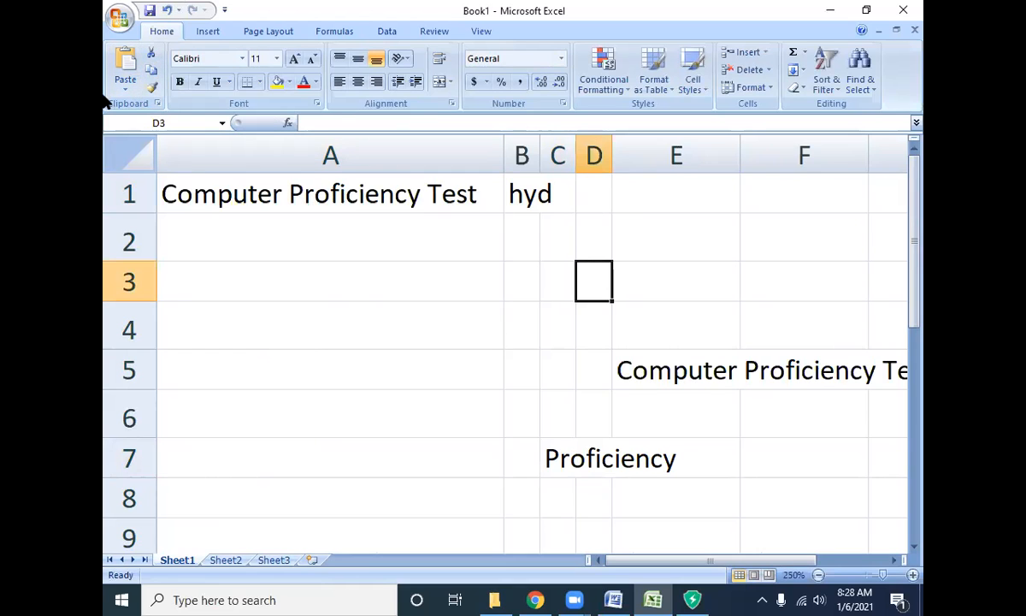
pyautogui.click(123, 70)
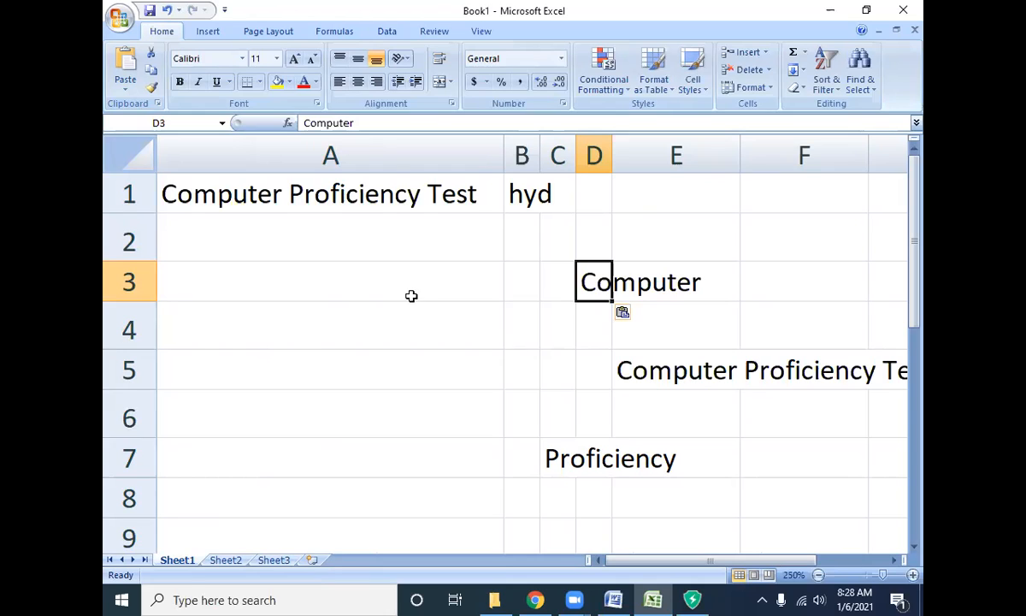
# Move the contents of cell A1 to cell A5 by cutting and pasting.
pyautogui.click(355, 195)
pyautogui.click(151, 53)
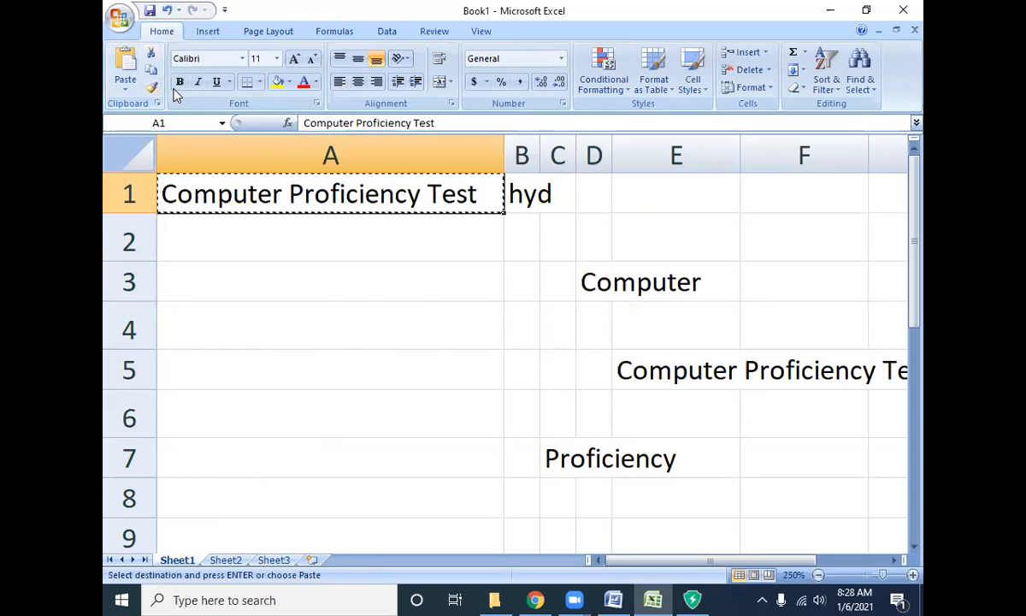
pyautogui.click(286, 365)
pyautogui.click(123, 72)
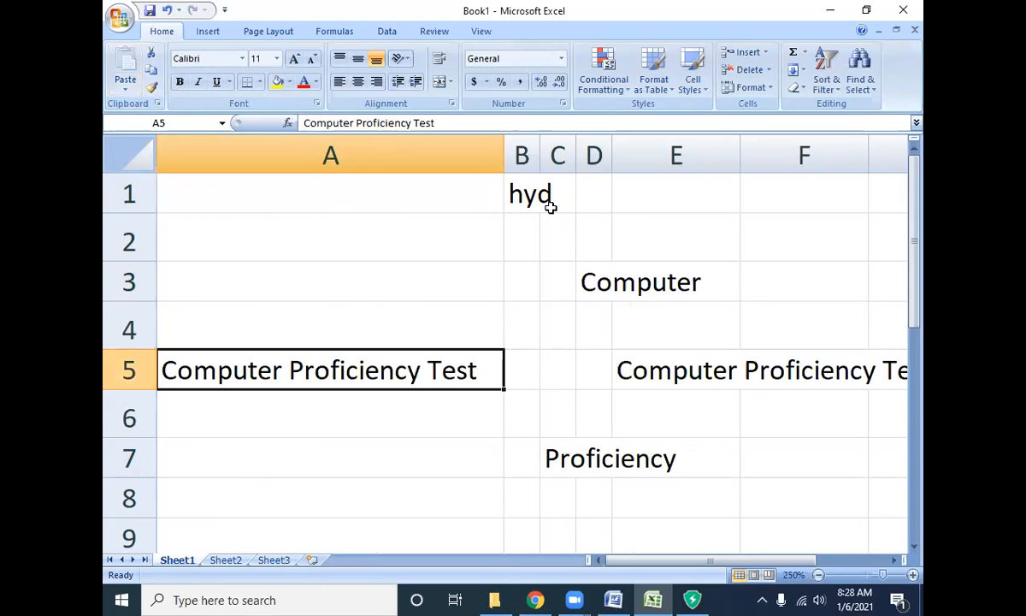
# Widen column B slightly to fit "hyd", and give cell B1 a green fill with red text.
pyautogui.click(524, 187)
pyautogui.moveTo(534, 170); pyautogui.dragTo(564, 162)
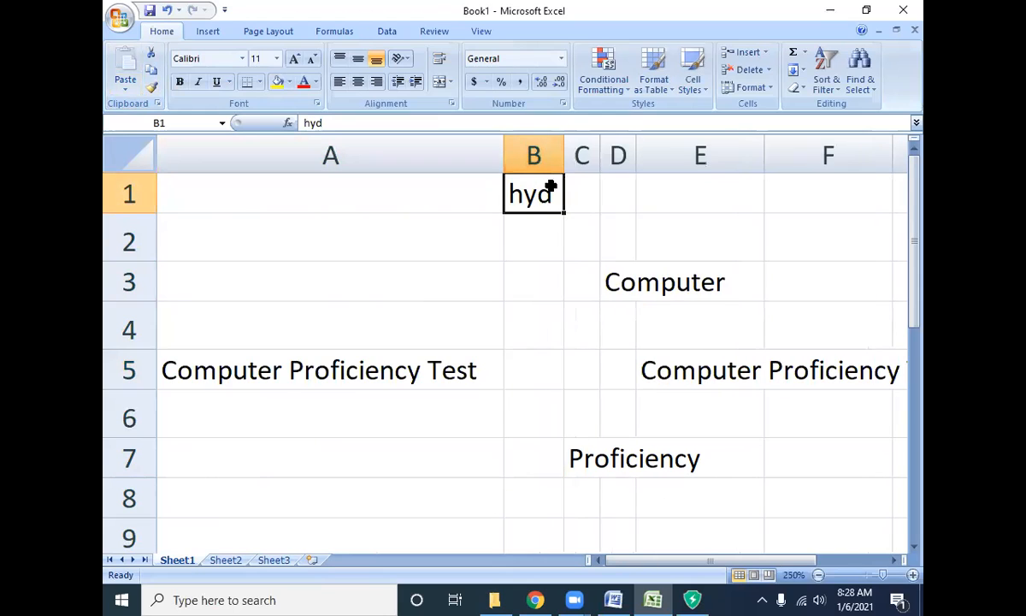
pyautogui.click(290, 81)
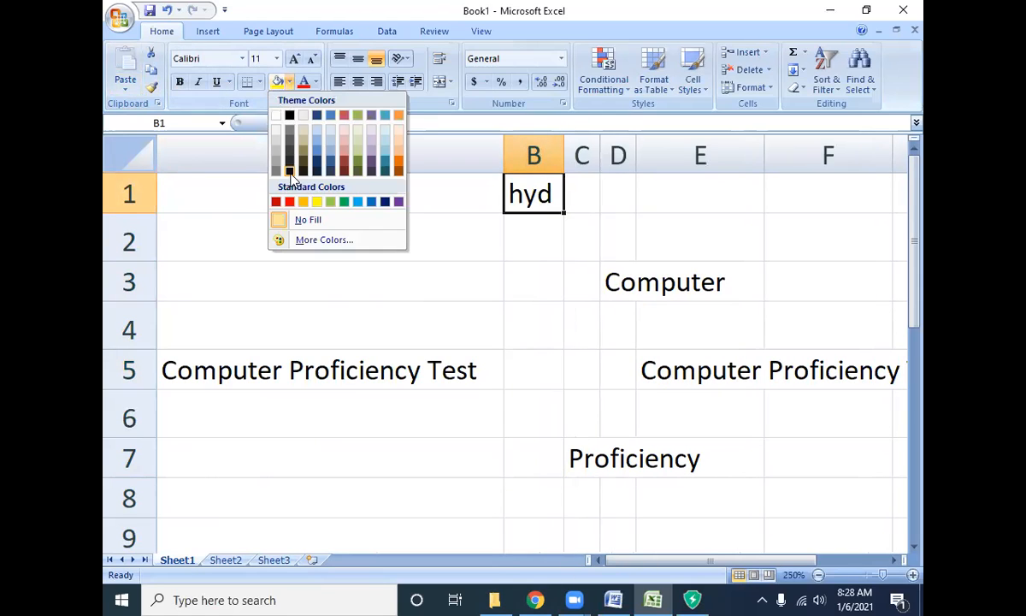
pyautogui.click(343, 202)
pyautogui.click(308, 84)
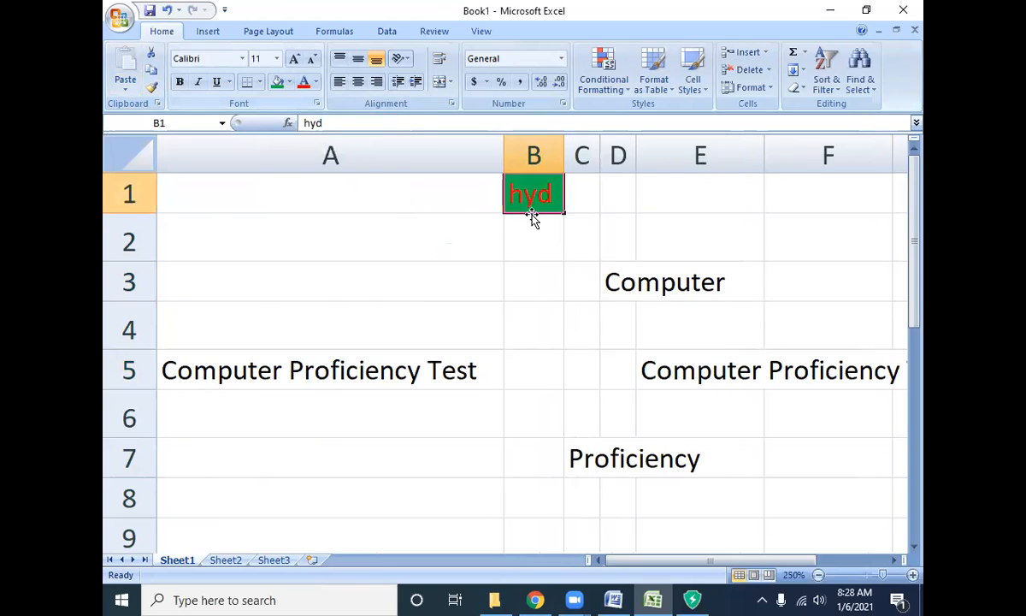
pyautogui.click(567, 238)
pyautogui.click(523, 205)
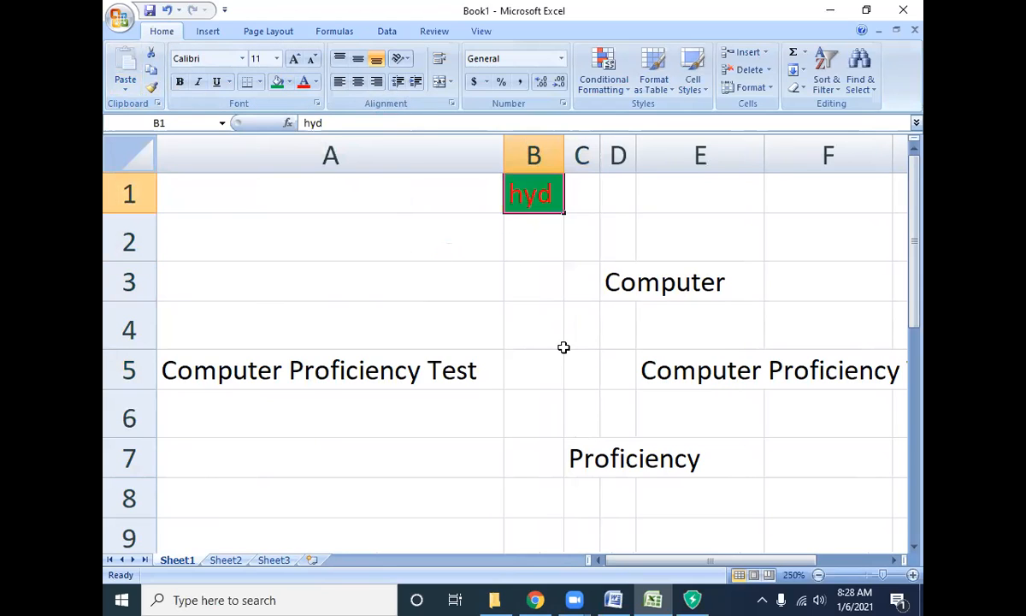
pyautogui.click(253, 361)
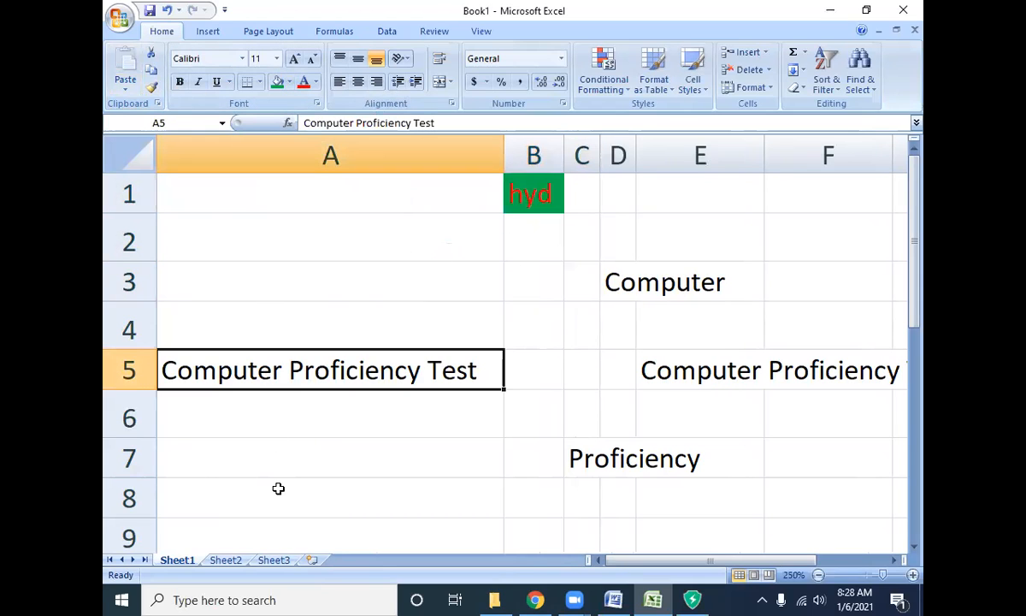
pyautogui.click(290, 82)
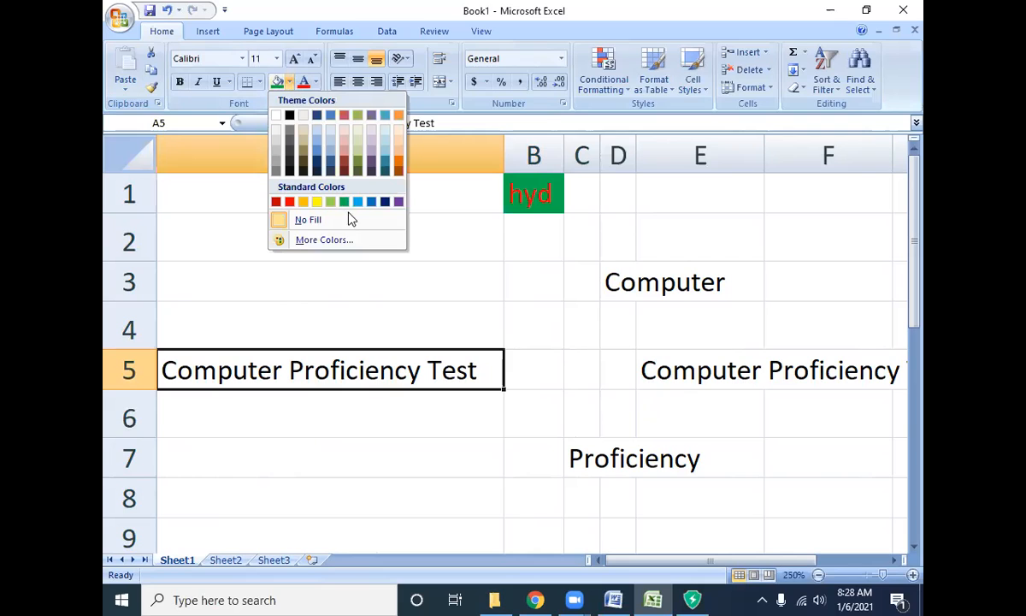
pyautogui.click(316, 82)
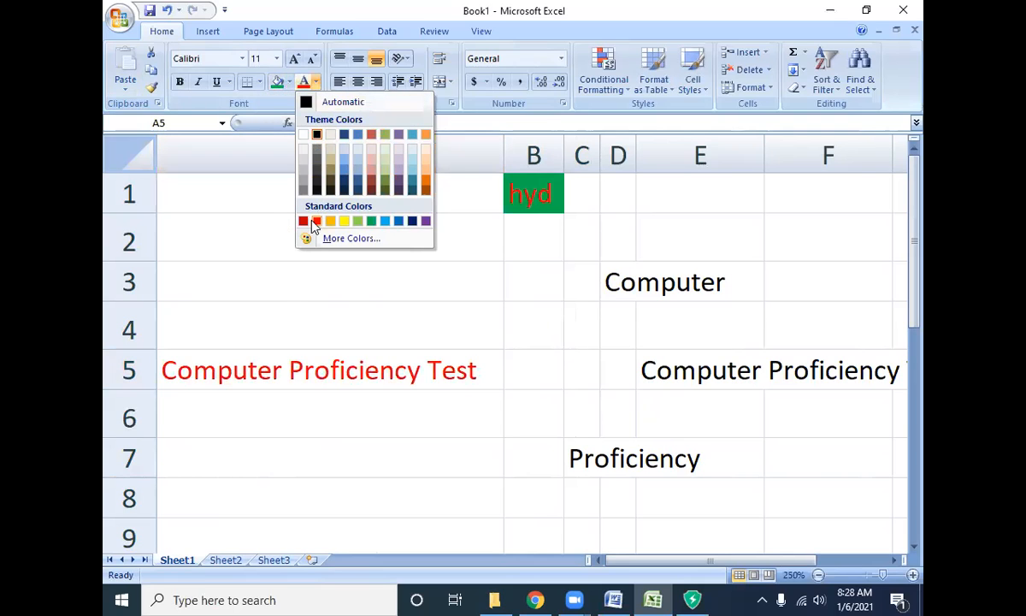
pyautogui.click(270, 221)
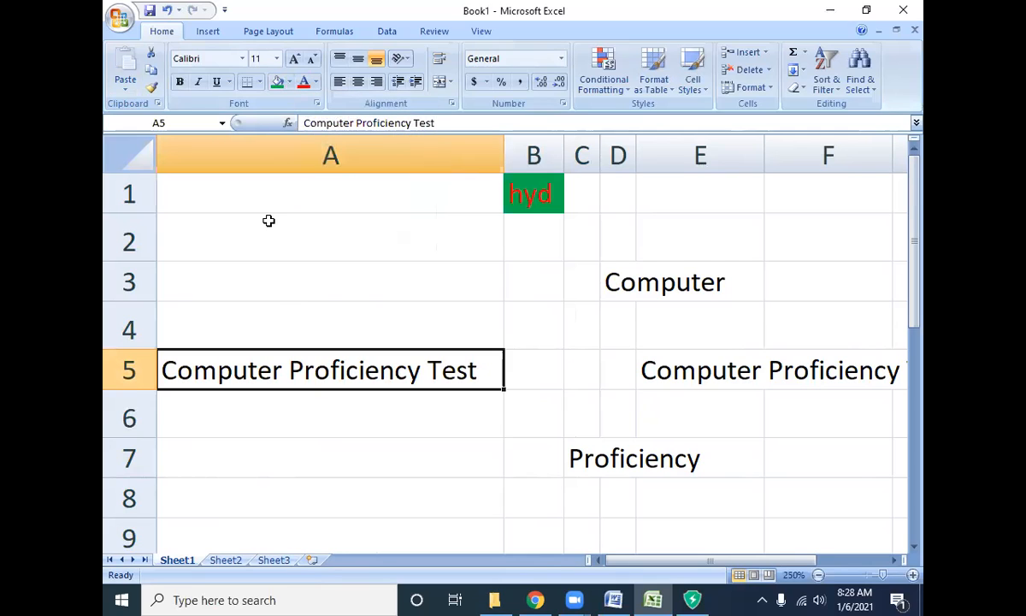
# Copy the green fill and red text formatting of B1 onto cells A5 and D3 with Format Painter.
pyautogui.click(515, 186)
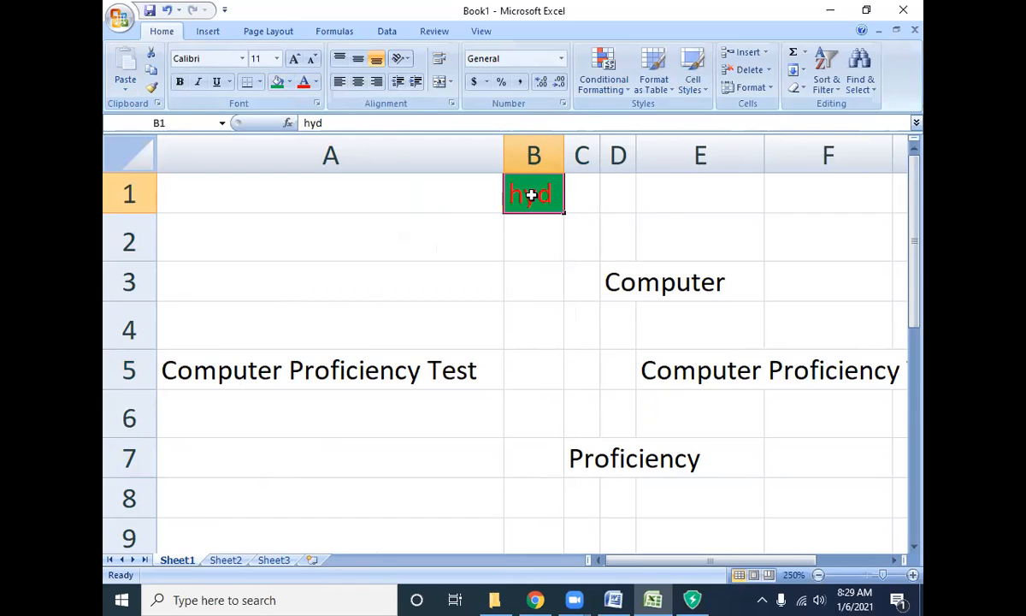
pyautogui.click(152, 88)
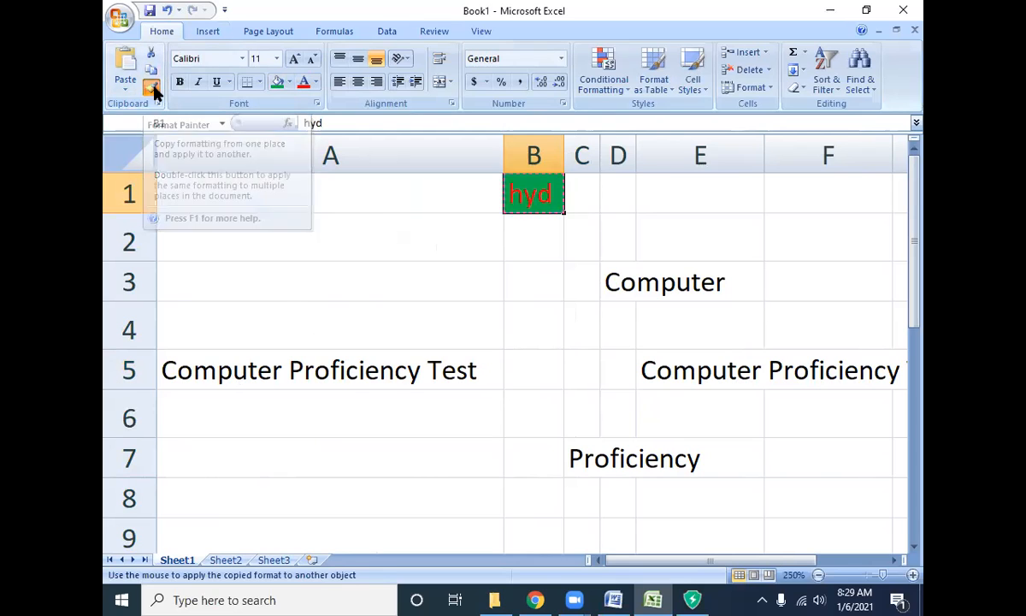
pyautogui.click(275, 380)
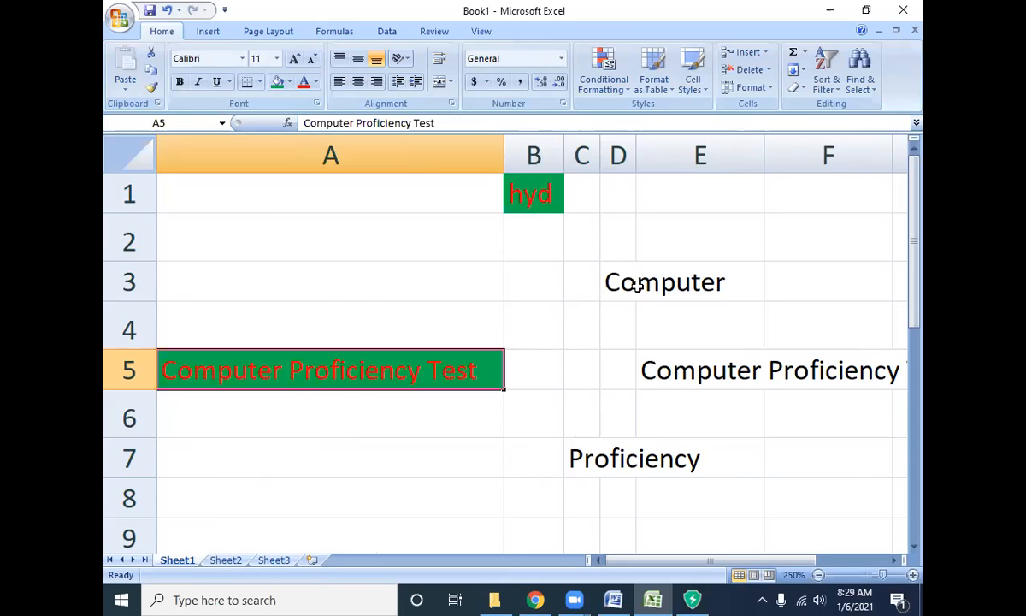
pyautogui.click(152, 88)
pyautogui.click(621, 282)
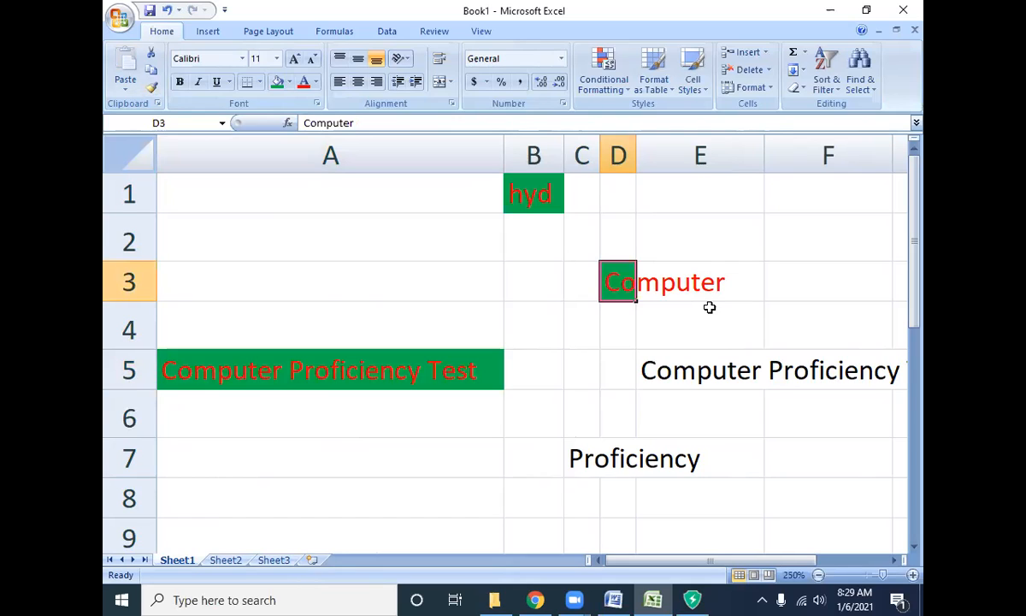
# Remove the fill from cell A5 and reset its font color to Automatic.
pyautogui.click(389, 369)
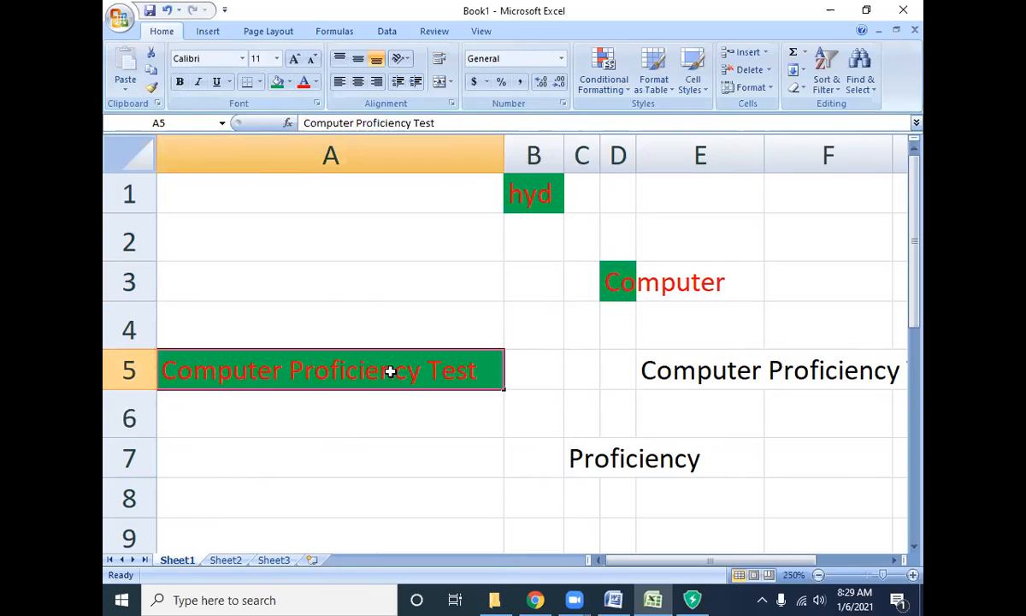
pyautogui.click(290, 82)
pyautogui.click(301, 224)
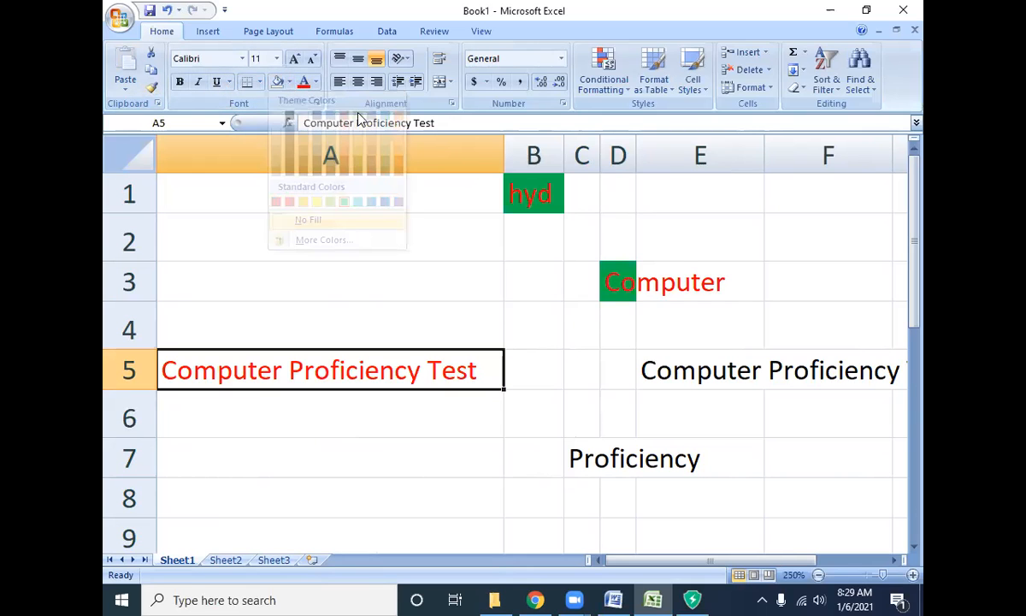
pyautogui.click(315, 82)
pyautogui.click(323, 103)
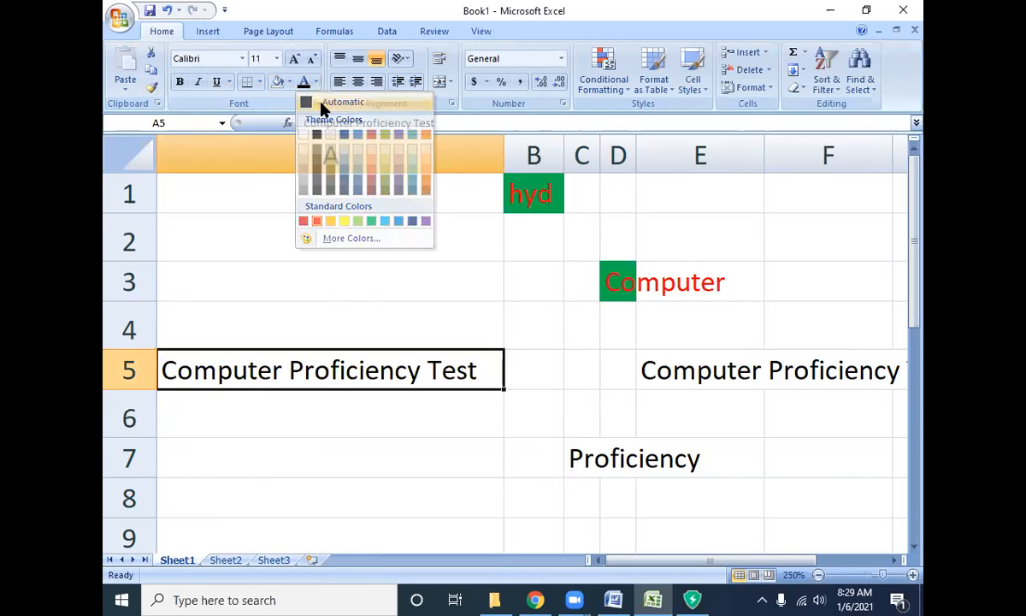
# Move the text from A5 back to A1, and enlarge that cell by making row 1 taller and column A wider.
pyautogui.hotkey('ctrl', 'c')
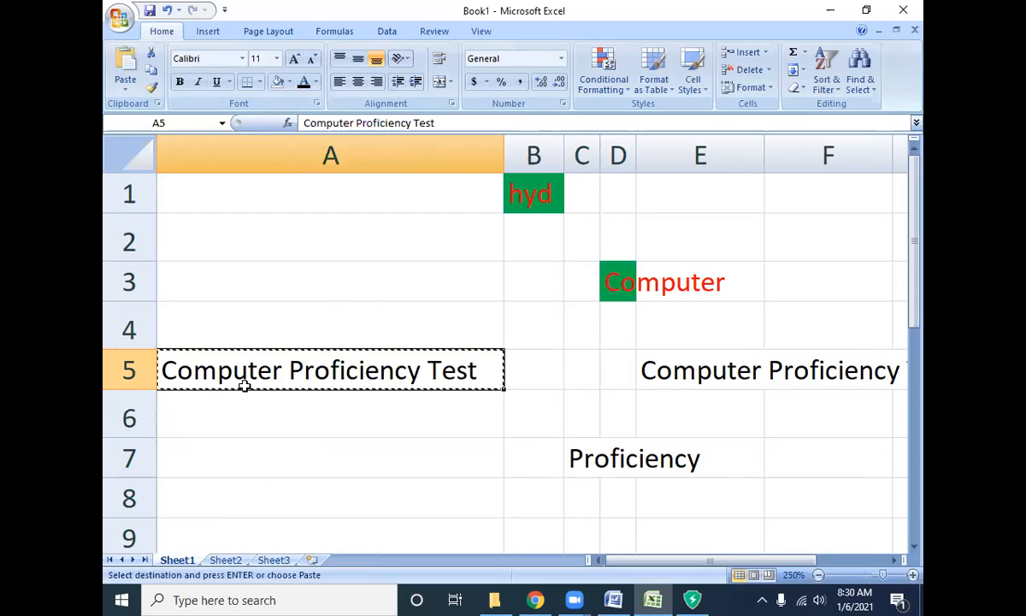
pyautogui.click(268, 197)
pyautogui.press('Return')
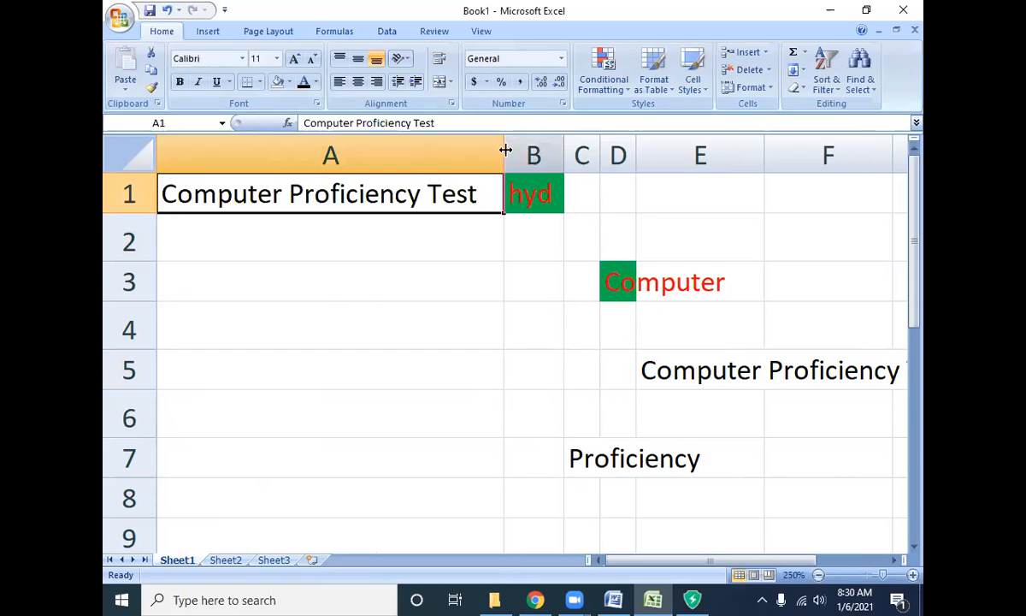
pyautogui.moveTo(135, 217); pyautogui.dragTo(133, 348)
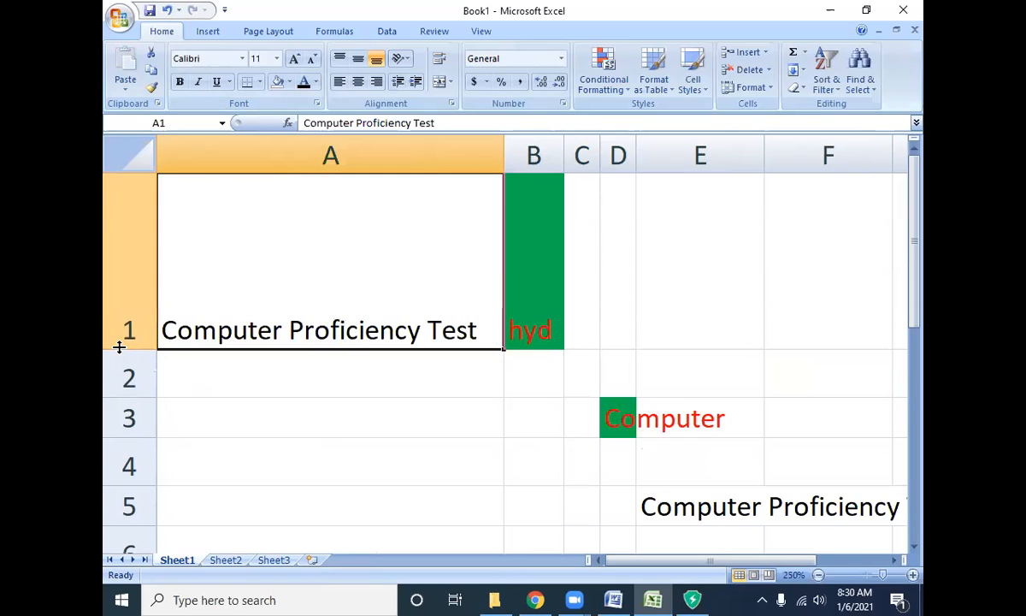
pyautogui.moveTo(505, 152); pyautogui.dragTo(689, 165)
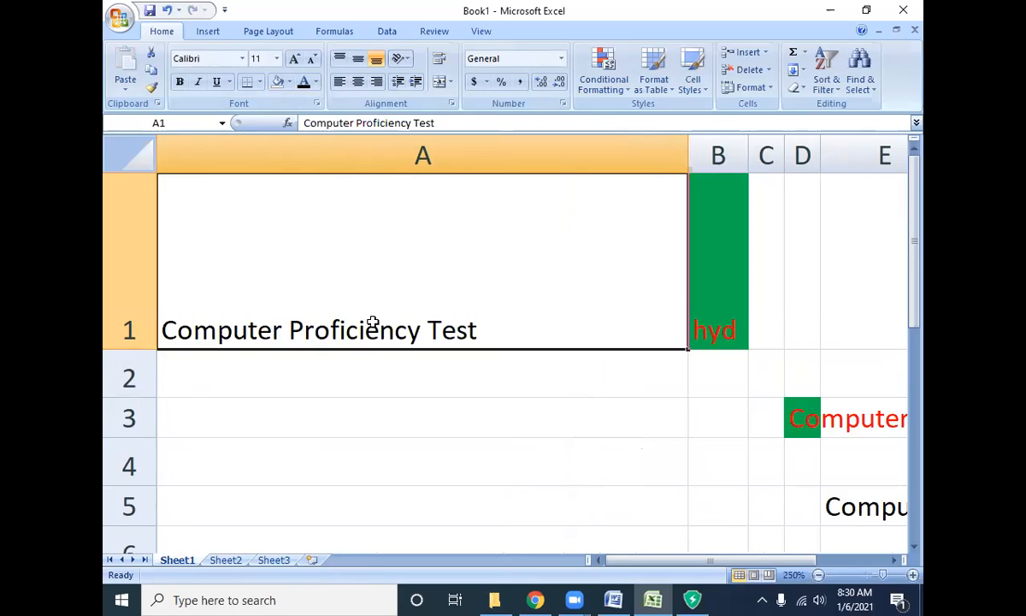
# Set the font of cell A1 to Arial Unicode MS.
pyautogui.click(243, 59)
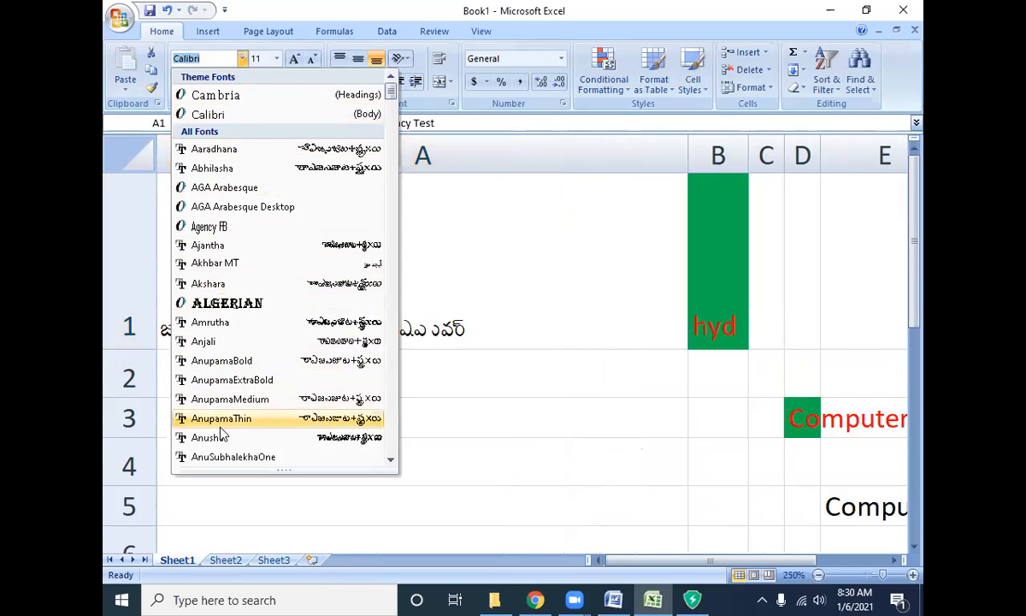
pyautogui.scroll(-2, 222, 432)
pyautogui.scroll(-3, 222, 432)
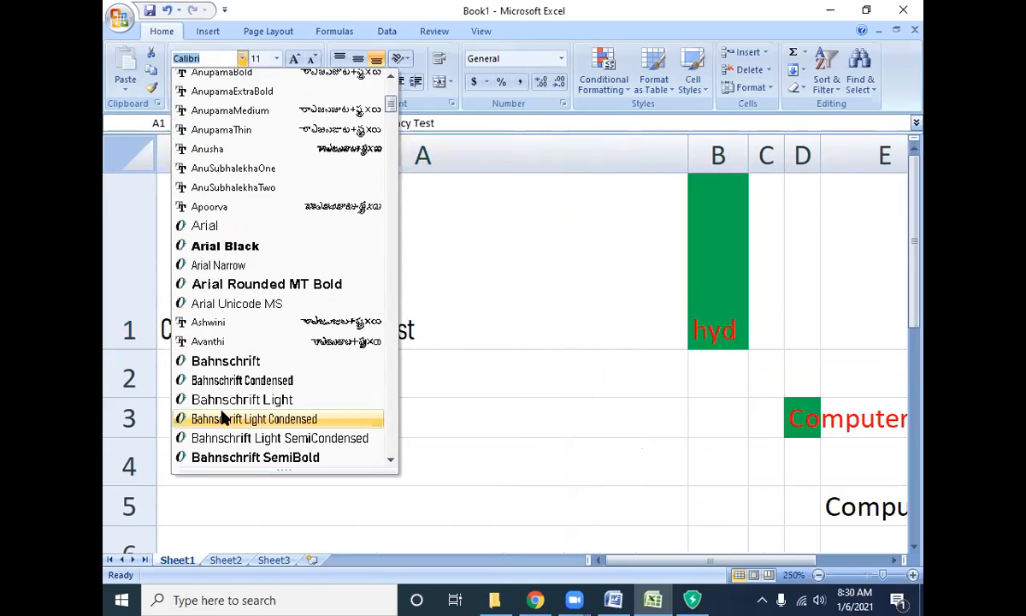
pyautogui.click(237, 306)
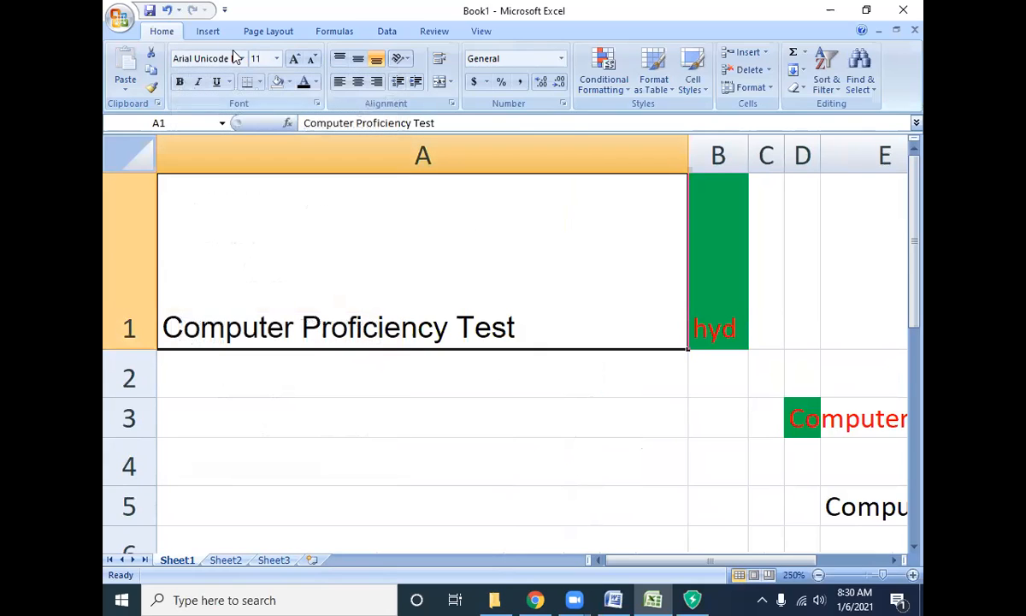
# Try the smallest and largest listed font sizes on A1, going from 8 to 72 and back to 8.
pyautogui.click(276, 61)
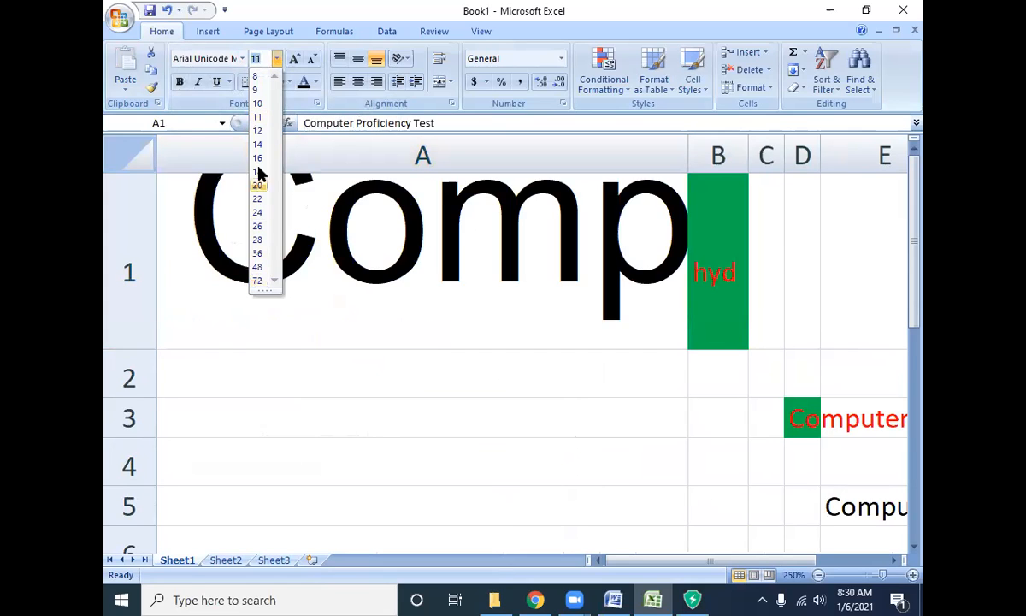
pyautogui.click(258, 77)
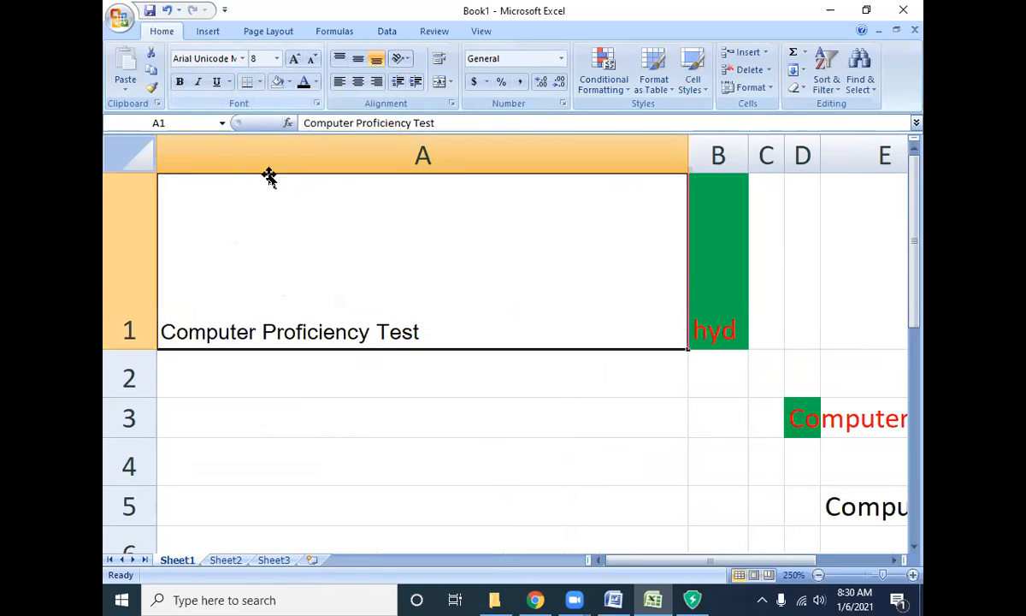
pyautogui.click(276, 58)
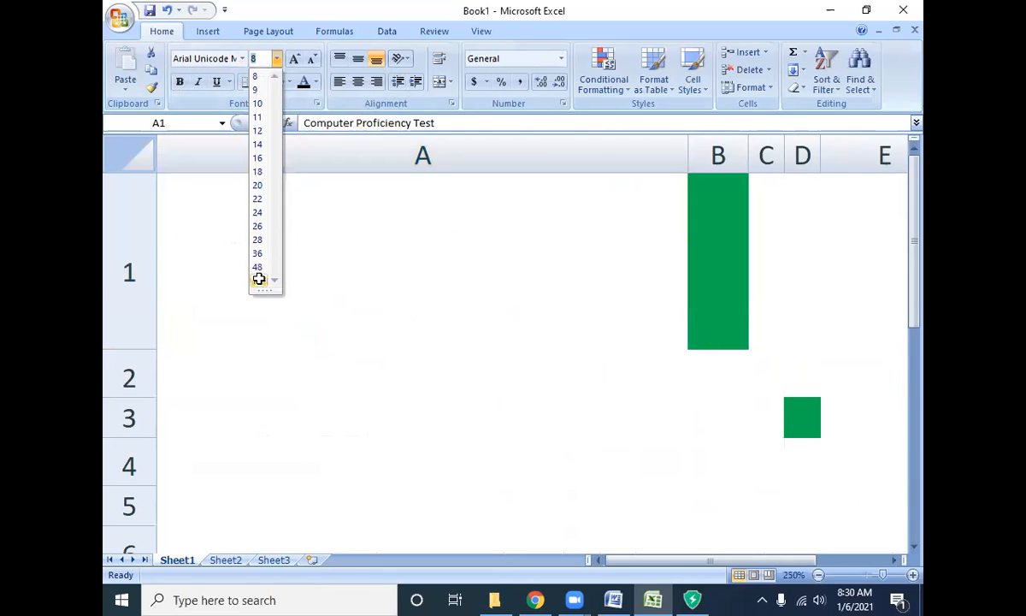
pyautogui.click(258, 280)
pyautogui.click(276, 60)
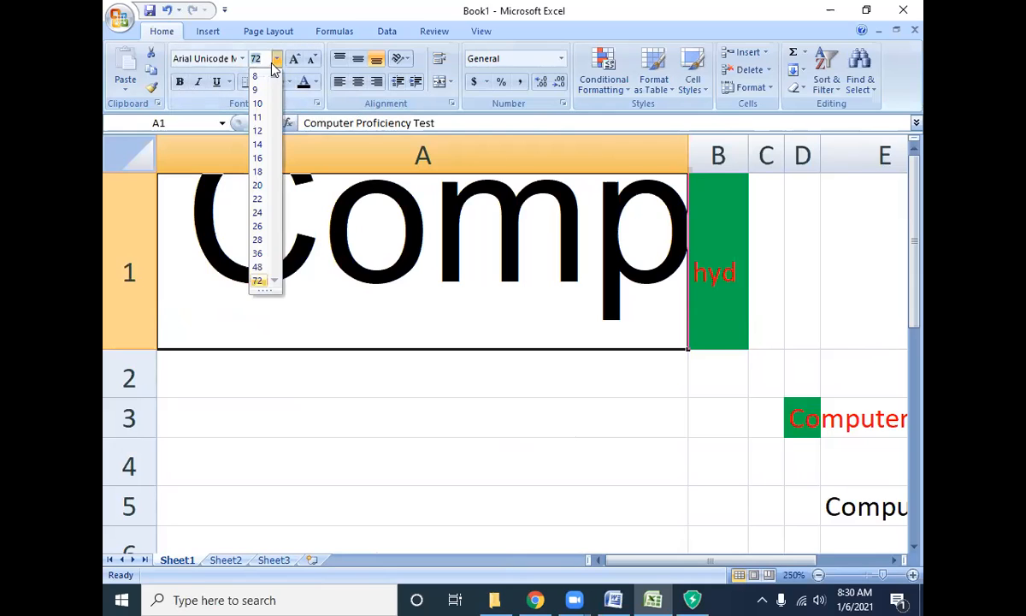
pyautogui.click(265, 77)
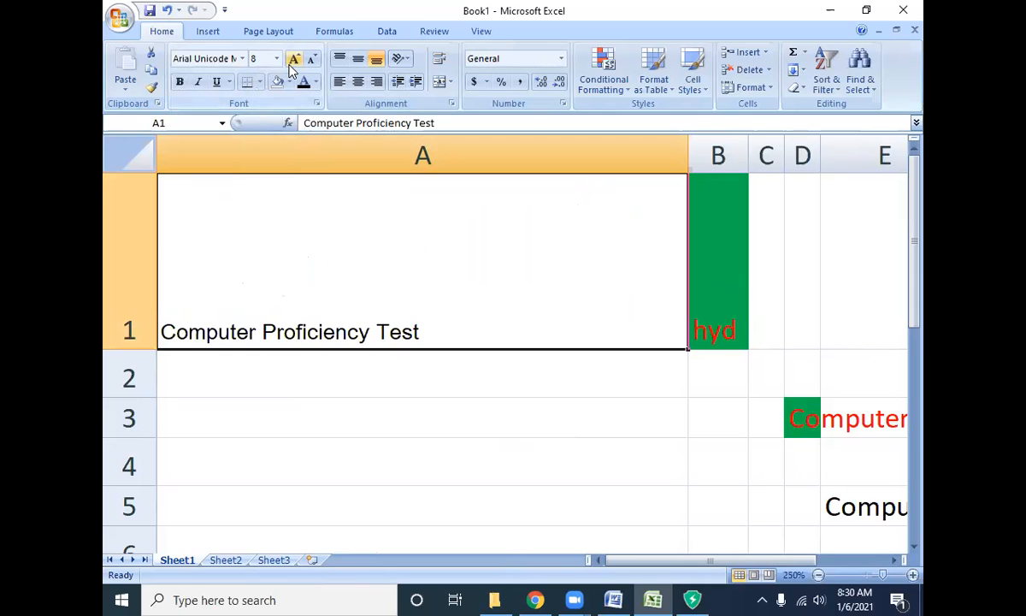
# Try the custom font sizes 1, 409 and 410 on the text in A1.
pyautogui.click(262, 60)
pyautogui.write('1')
pyautogui.press('Return')
pyautogui.click(272, 60)
pyautogui.write('409')
pyautogui.press('Return')
pyautogui.click(271, 59)
pyautogui.write('410')
pyautogui.press('Return')
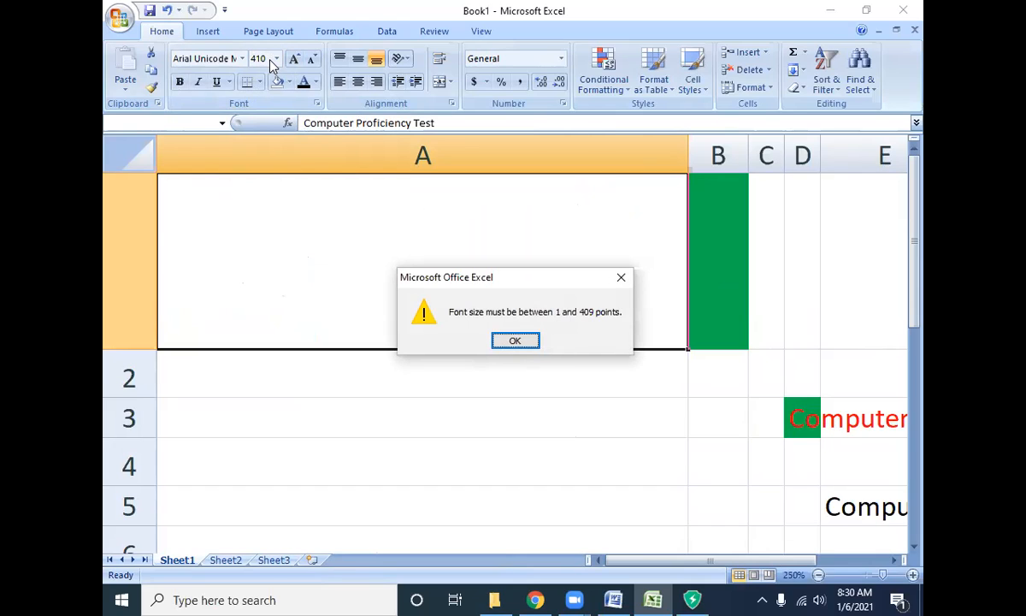
pyautogui.press('Return')
# Set A1's font size to 20, and enlarge it in increments up to 72 with Increase Font Size.
pyautogui.write('20')
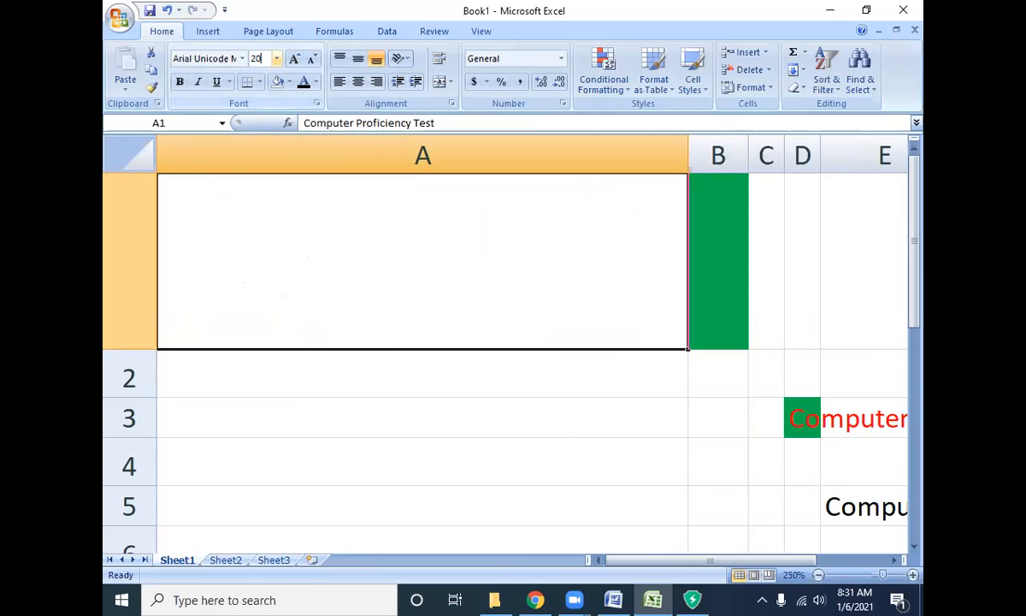
pyautogui.press('Return')
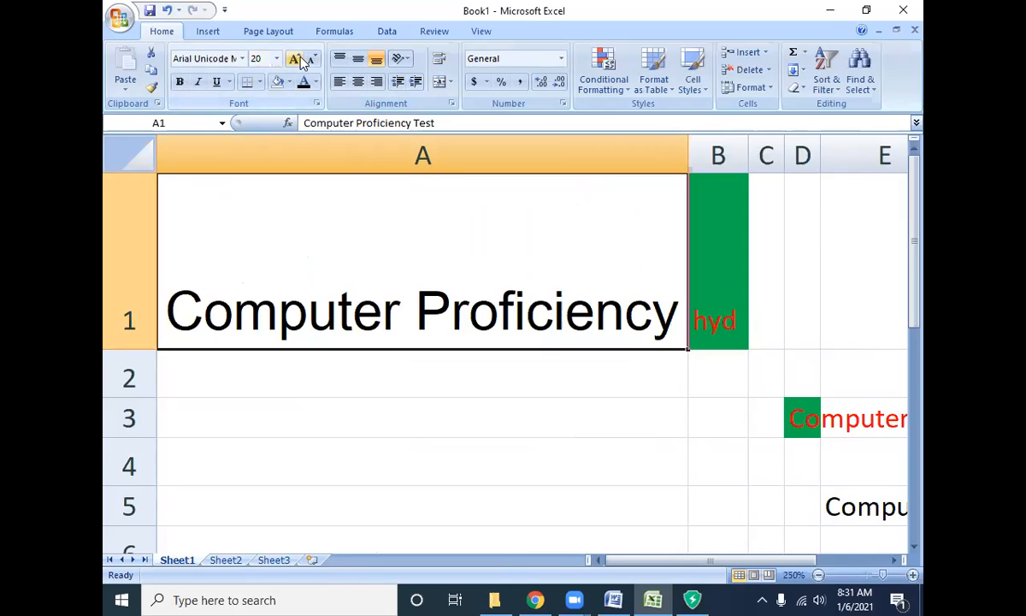
pyautogui.click(276, 61)
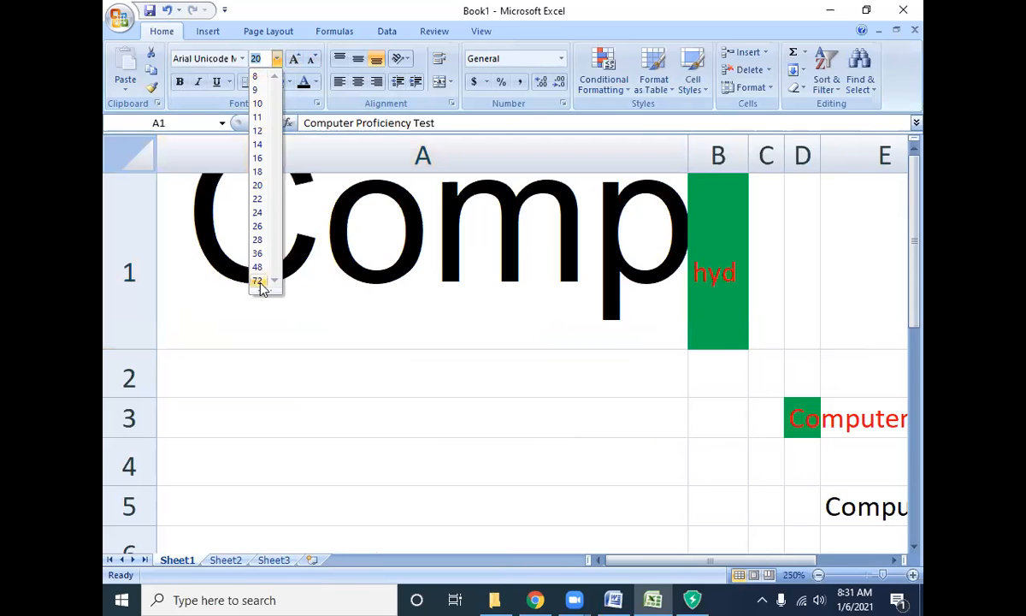
pyautogui.click(292, 65)
pyautogui.click(293, 64)
pyautogui.click(293, 64)
pyautogui.click(293, 64)
pyautogui.click(292, 64)
pyautogui.click(292, 65)
pyautogui.click(292, 64)
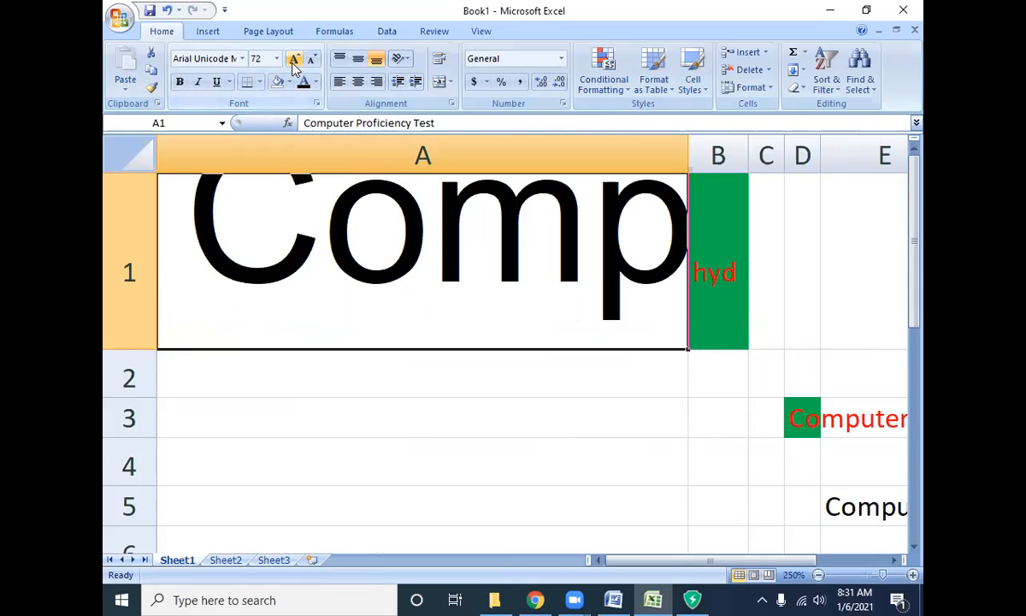
# Reduce A1's font size in increments down to 8 with Decrease Font Size.
pyautogui.click(313, 61)
pyautogui.click(313, 62)
pyautogui.click(313, 62)
pyautogui.click(313, 61)
pyautogui.click(313, 62)
pyautogui.click(313, 62)
pyautogui.click(313, 62)
pyautogui.click(313, 62)
pyautogui.click(313, 61)
pyautogui.click(313, 61)
pyautogui.click(313, 62)
pyautogui.click(313, 62)
pyautogui.click(313, 61)
pyautogui.click(313, 61)
pyautogui.click(313, 62)
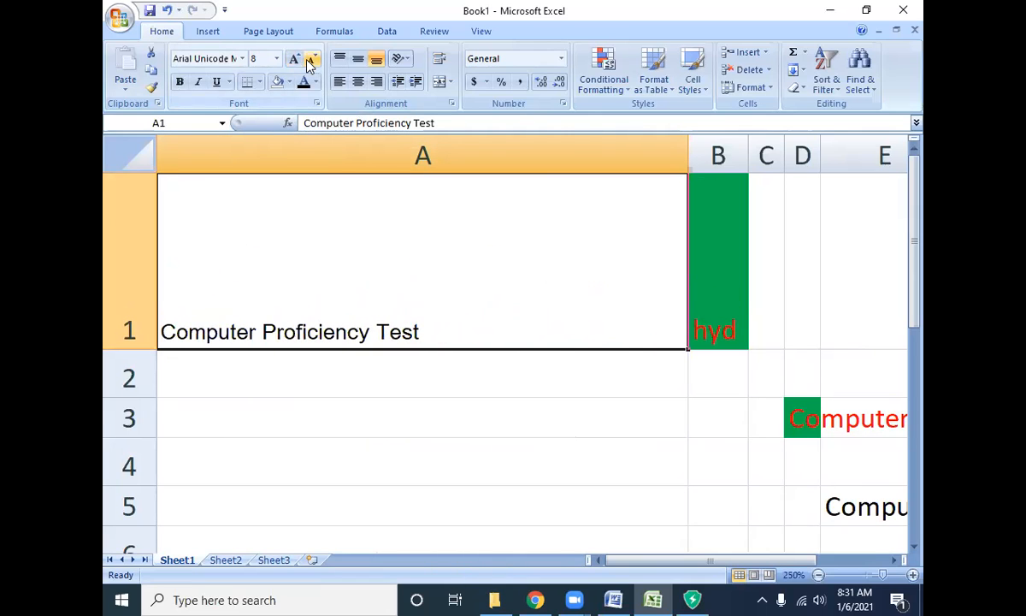
# Adjust A1's font size up and down with Increase and Decrease Font Size, finishing at 14.
pyautogui.click(277, 58)
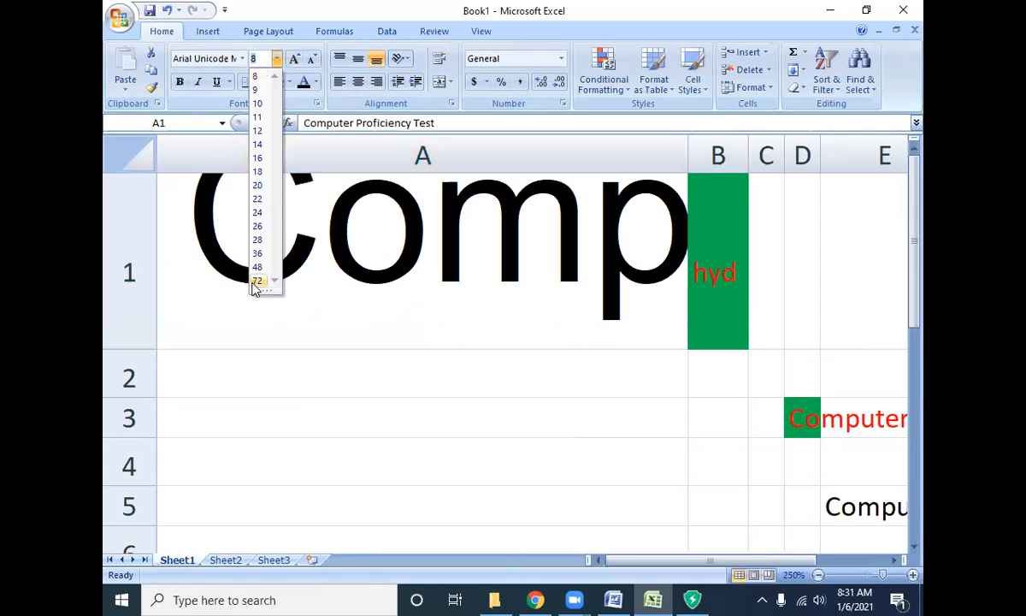
pyautogui.click(293, 66)
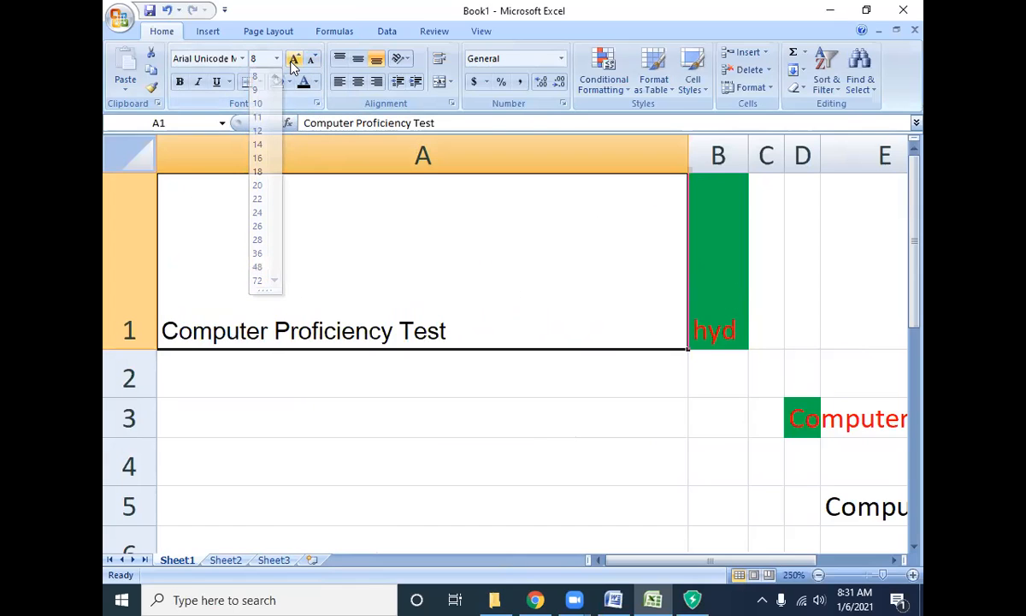
pyautogui.click(293, 66)
pyautogui.click(293, 66)
pyautogui.click(312, 59)
pyautogui.click(312, 59)
pyautogui.click(312, 59)
pyautogui.click(312, 59)
pyautogui.click(312, 59)
pyautogui.click(312, 59)
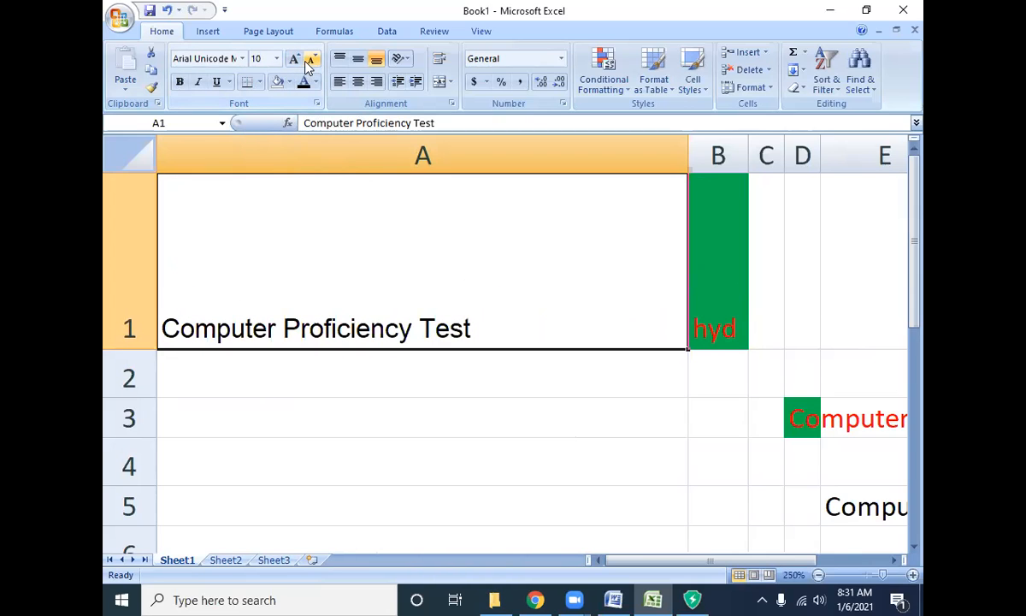
pyautogui.click(293, 59)
pyautogui.click(294, 59)
pyautogui.click(293, 59)
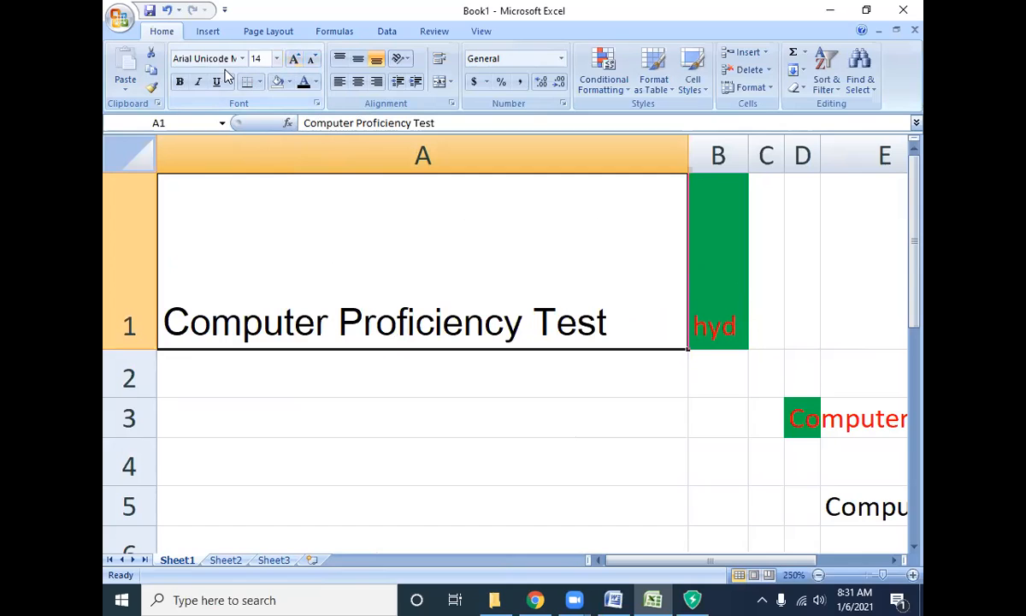
# Try bold, italic and underline one after another on the text in A1, toggling each on and off.
pyautogui.click(179, 83)
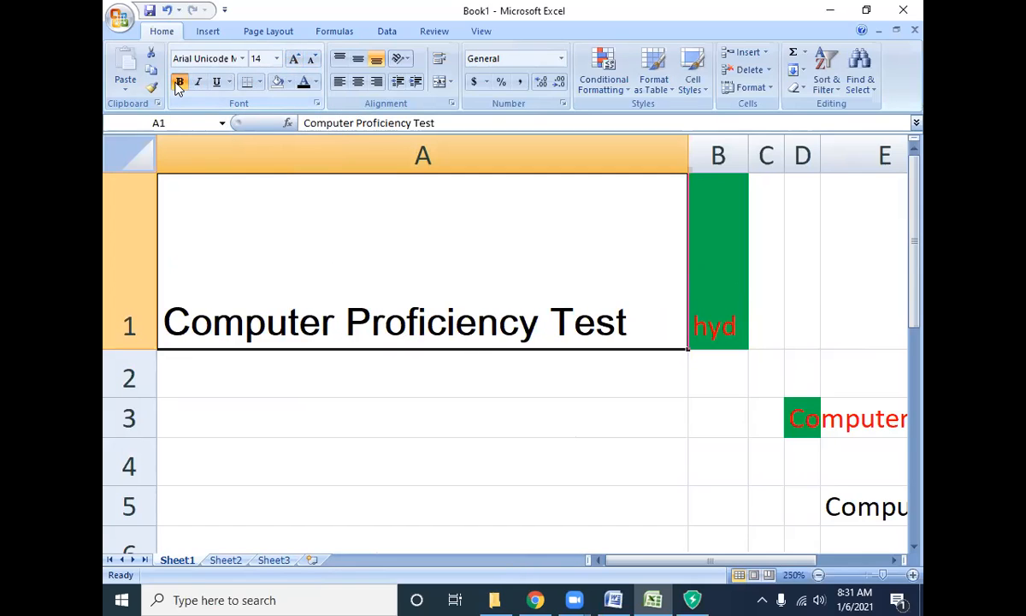
pyautogui.click(179, 83)
pyautogui.click(197, 82)
pyautogui.click(198, 82)
pyautogui.click(217, 82)
pyautogui.click(216, 82)
pyautogui.click(180, 83)
pyautogui.click(179, 83)
pyautogui.click(198, 82)
pyautogui.click(198, 82)
pyautogui.click(216, 82)
pyautogui.click(216, 82)
pyautogui.click(216, 82)
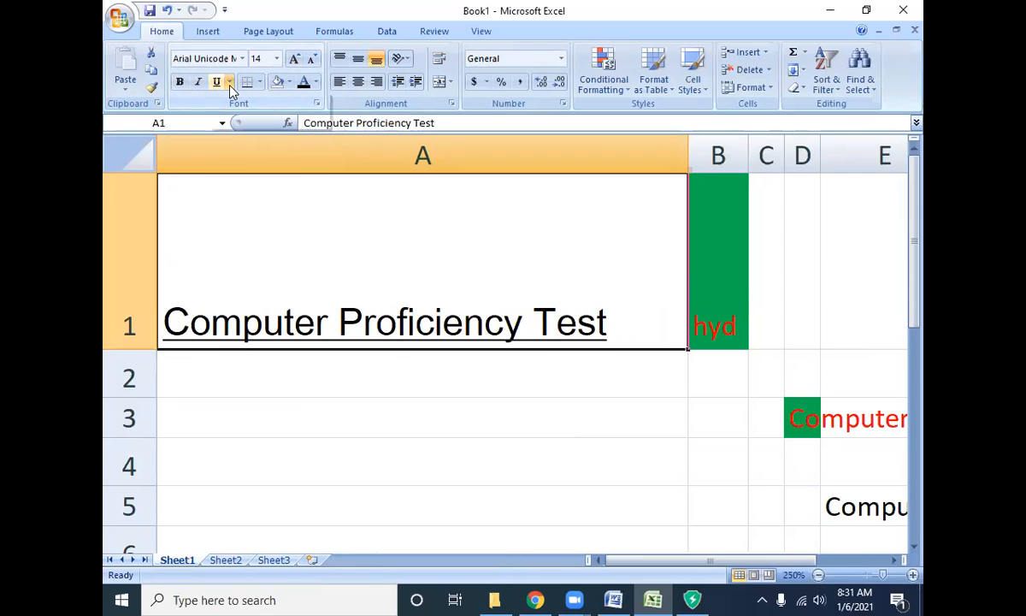
# Try double and single underline on the text in A1, and remove the underline.
pyautogui.click(230, 82)
pyautogui.click(230, 118)
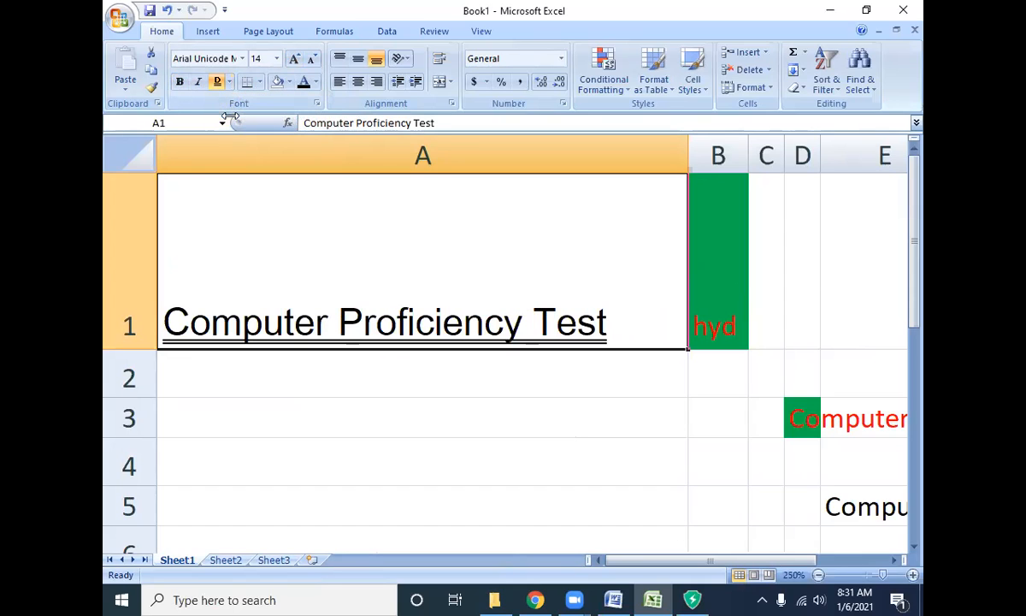
pyautogui.click(217, 82)
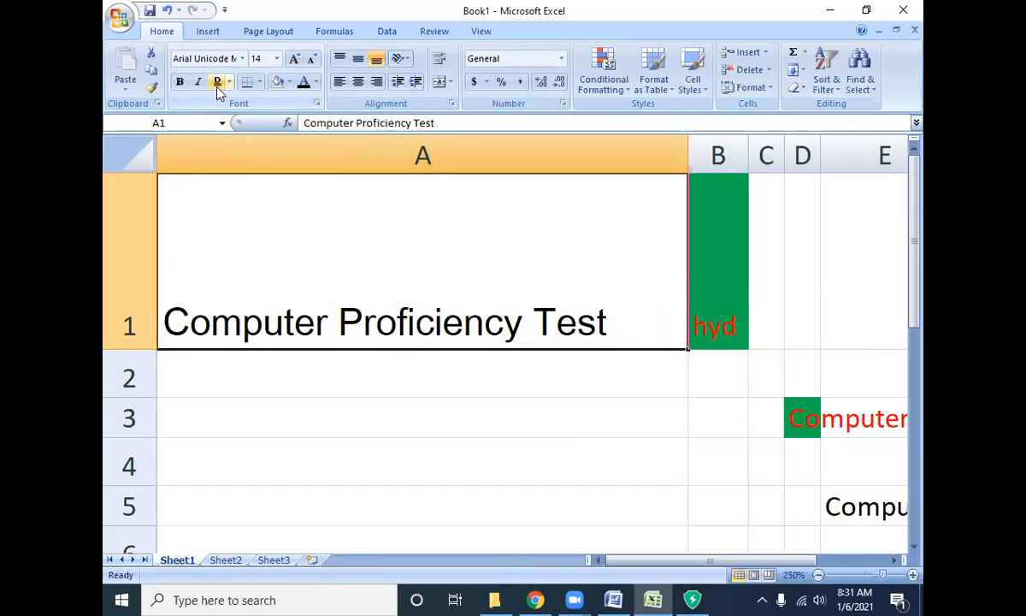
pyautogui.click(217, 83)
pyautogui.click(228, 83)
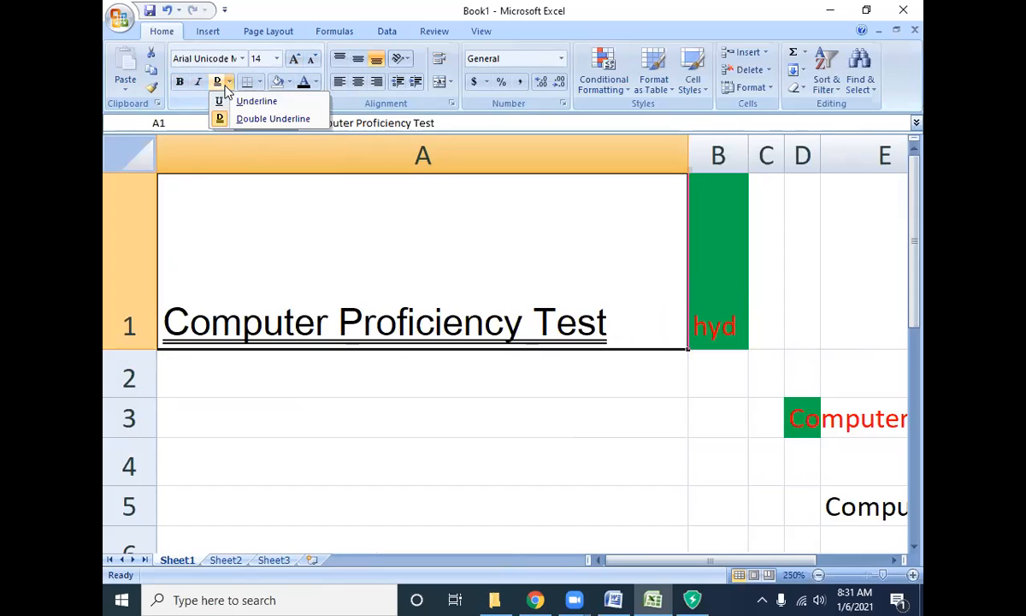
pyautogui.click(248, 101)
pyautogui.click(220, 83)
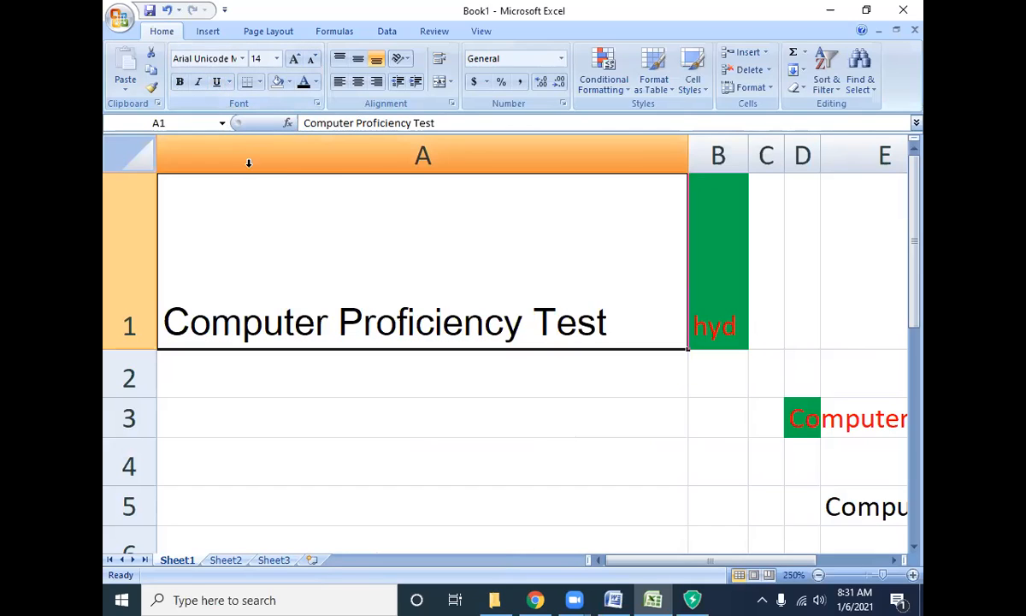
# Check how the sheet prints in the print preview and return to cell A1.
pyautogui.click(709, 155)
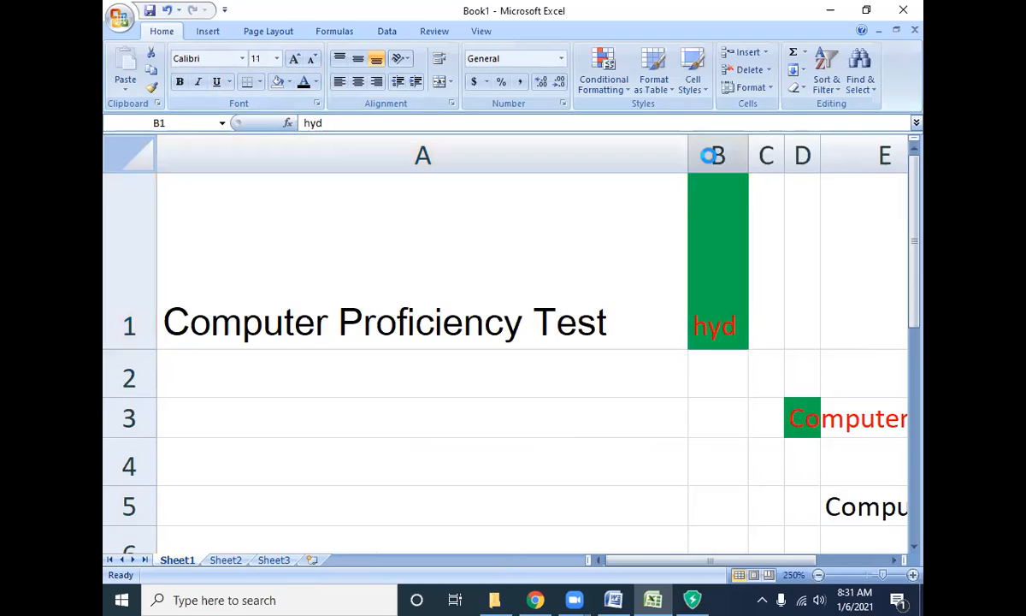
pyautogui.press('Left')
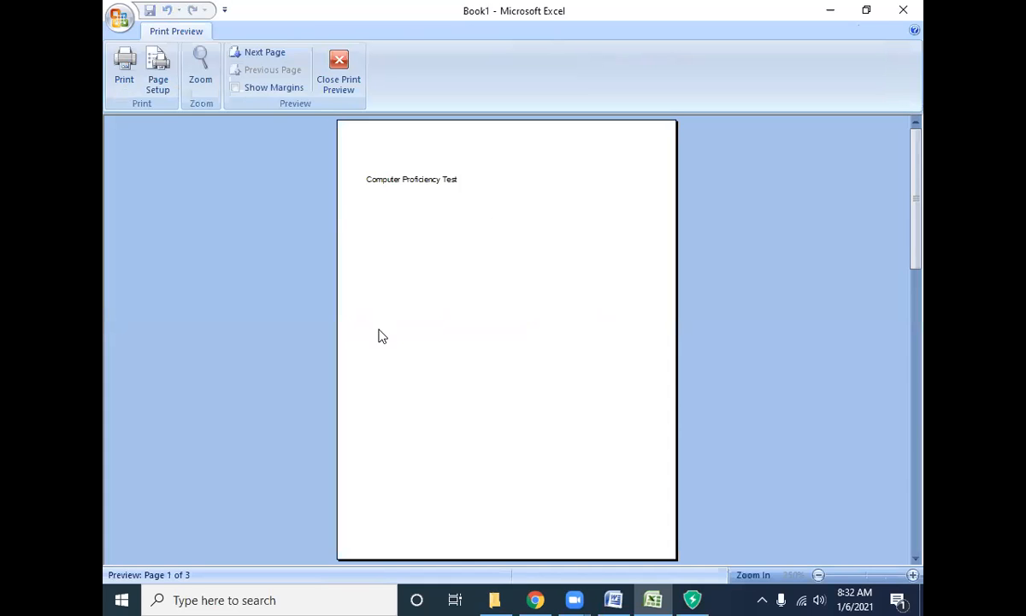
pyautogui.click(339, 60)
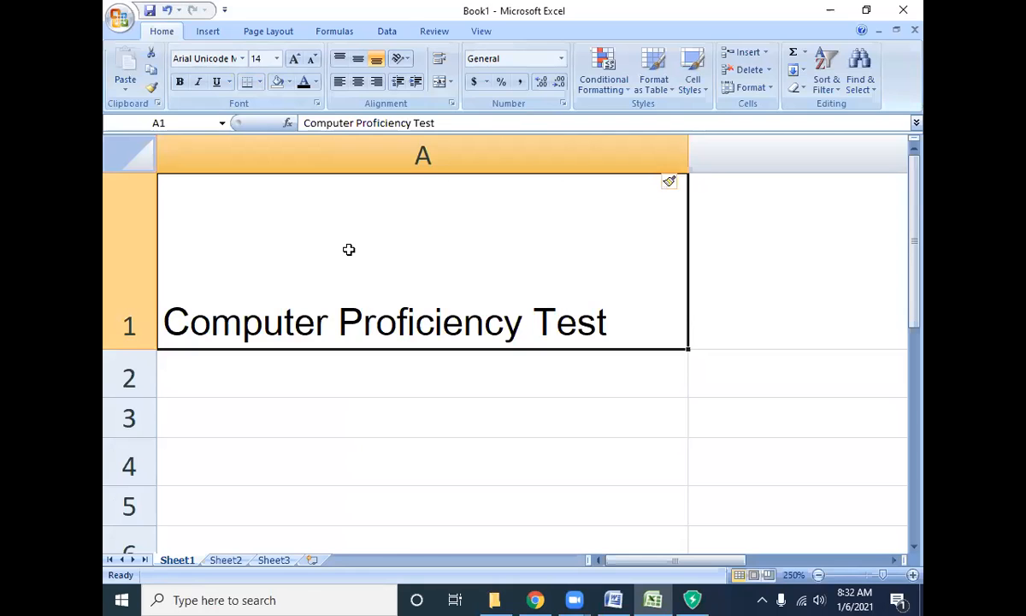
# Apply All Borders to cell A1 and check it in the print preview.
pyautogui.click(260, 82)
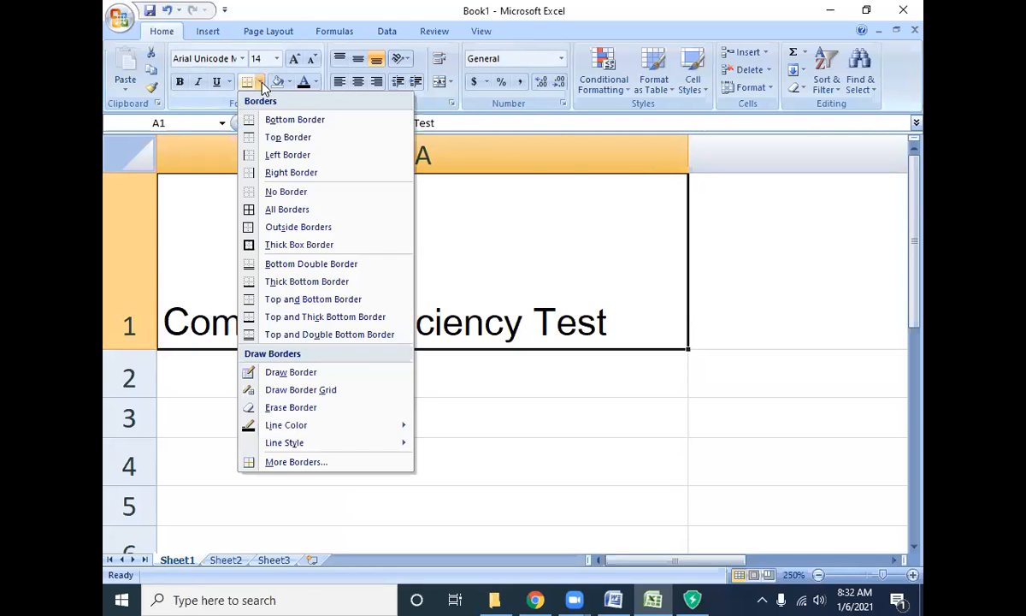
pyautogui.click(268, 210)
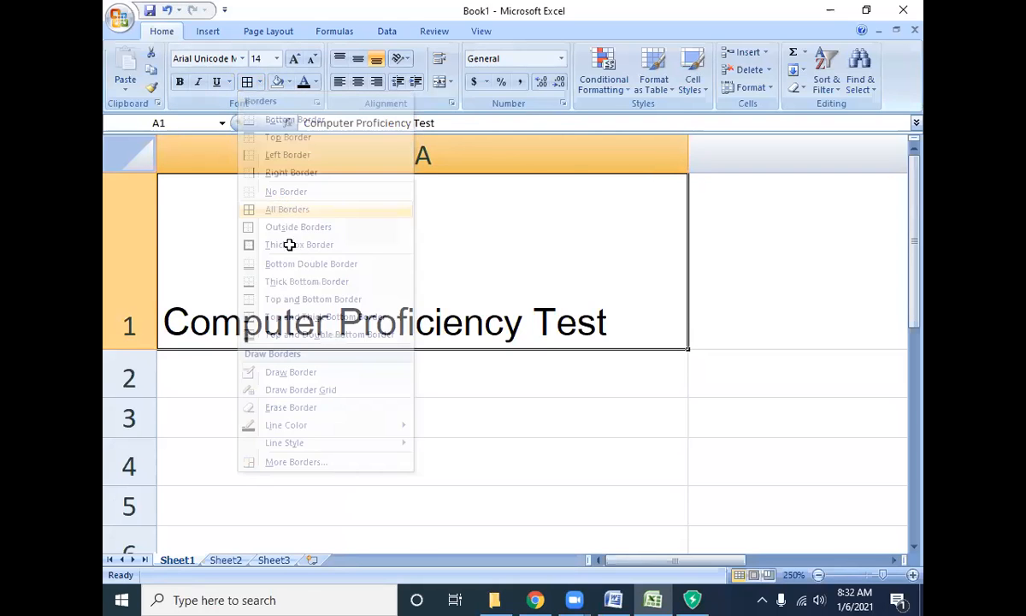
pyautogui.hotkey('ctrl', 'F2')
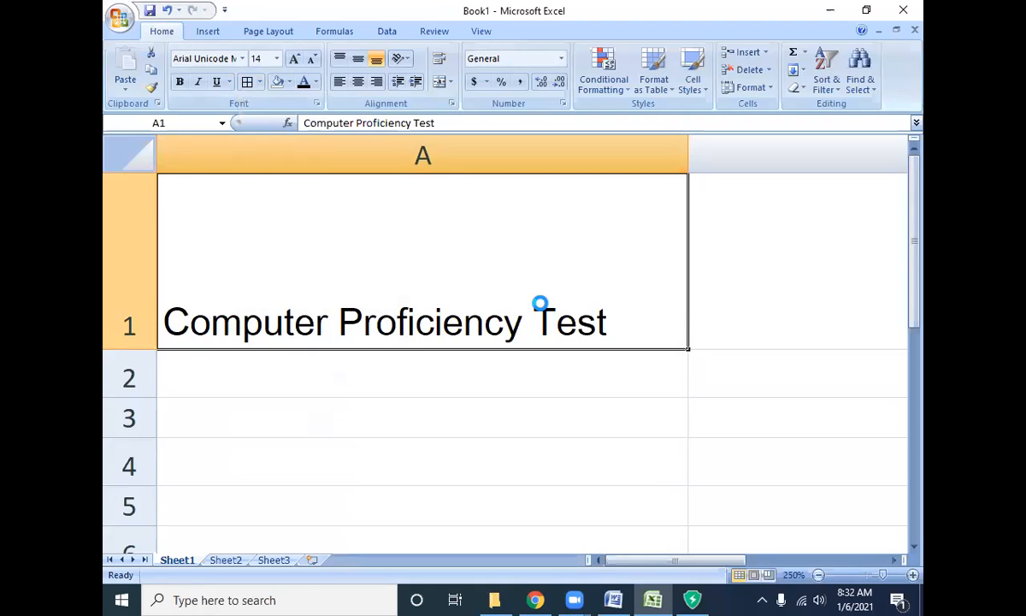
pyautogui.press('Escape')
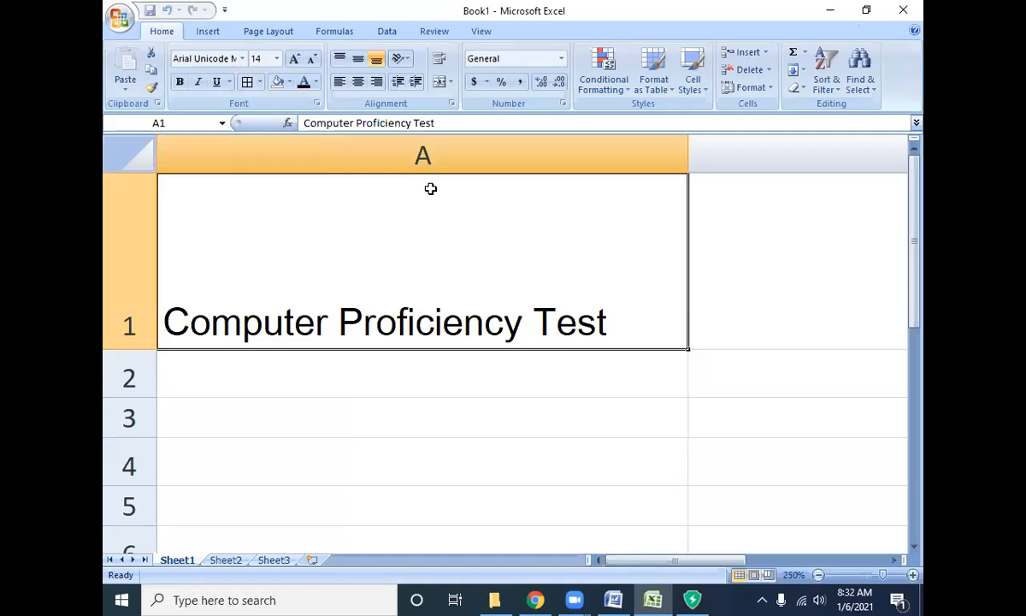
# Try only a bottom border on A1 in the print preview, and restore All Borders.
pyautogui.click(259, 82)
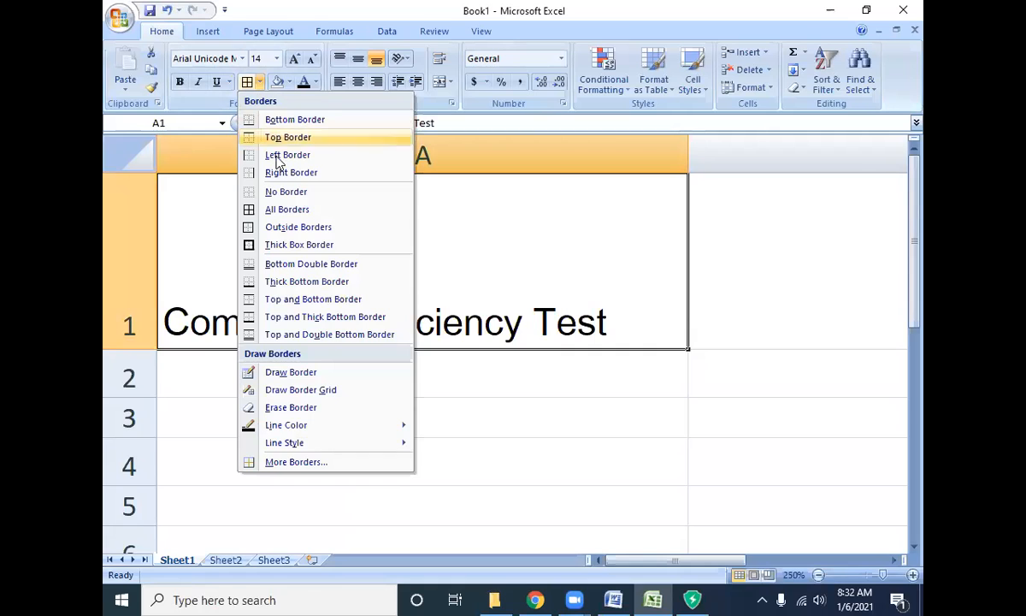
pyautogui.click(285, 190)
pyautogui.click(262, 83)
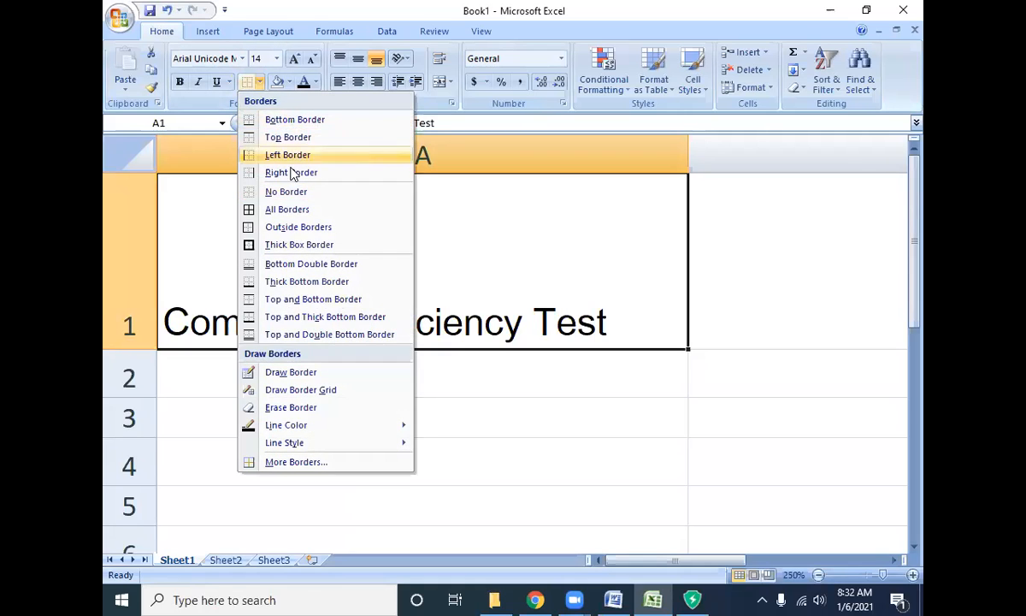
pyautogui.click(310, 120)
pyautogui.hotkey('ctrl', 'F2')
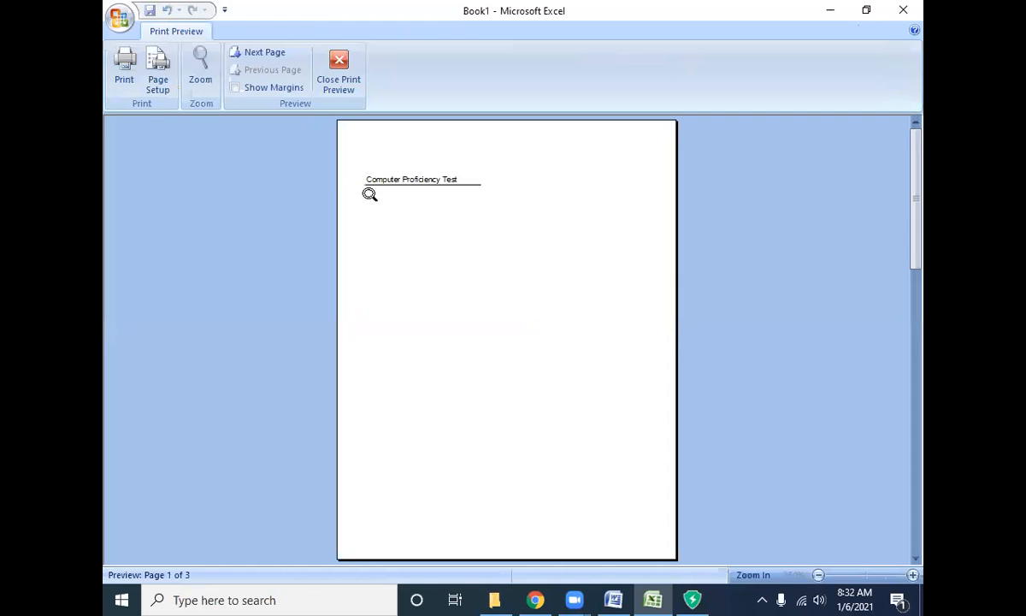
pyautogui.press('Escape')
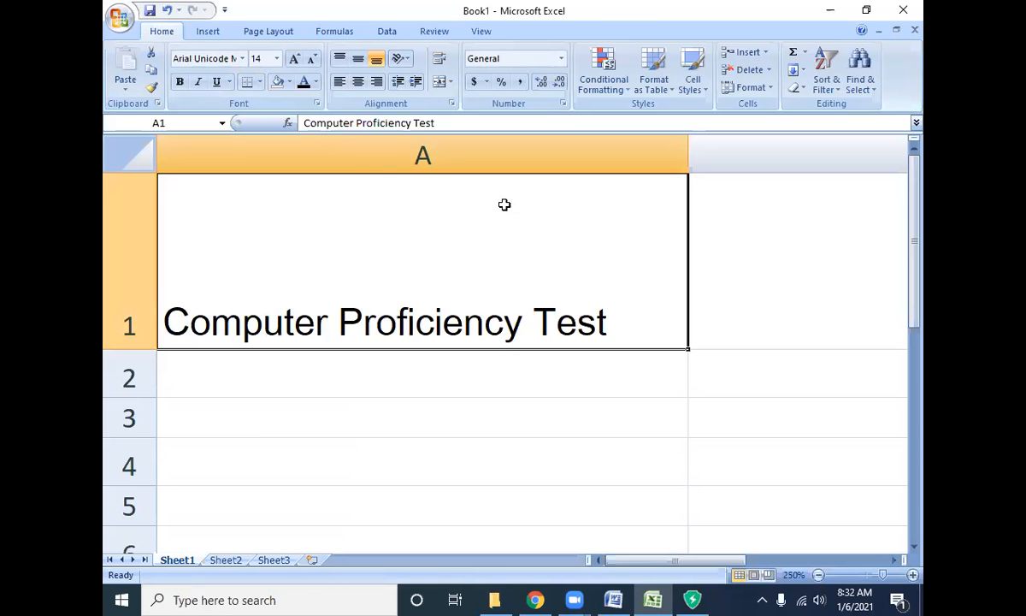
pyautogui.click(259, 83)
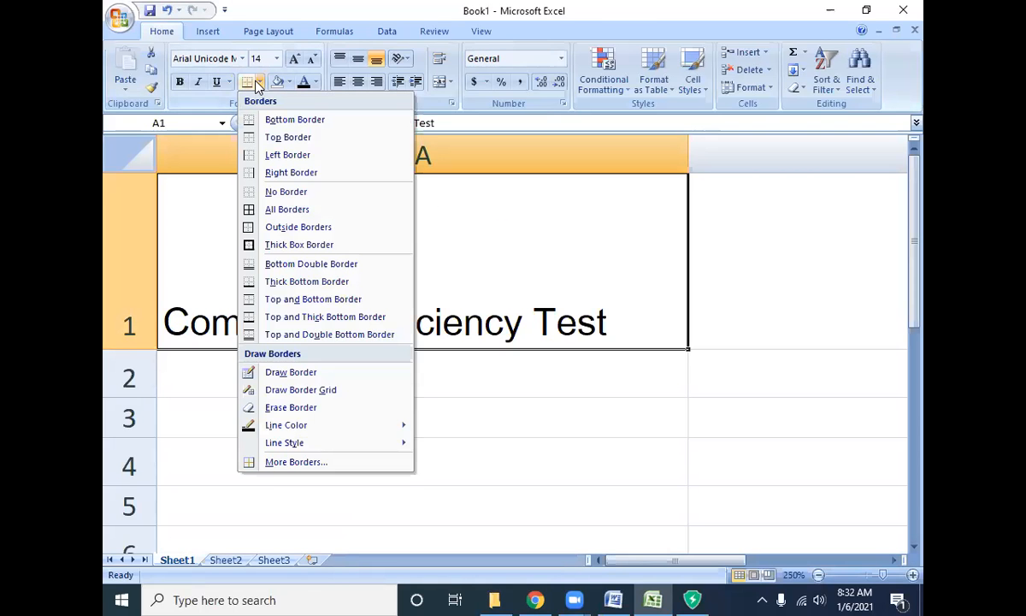
pyautogui.click(278, 208)
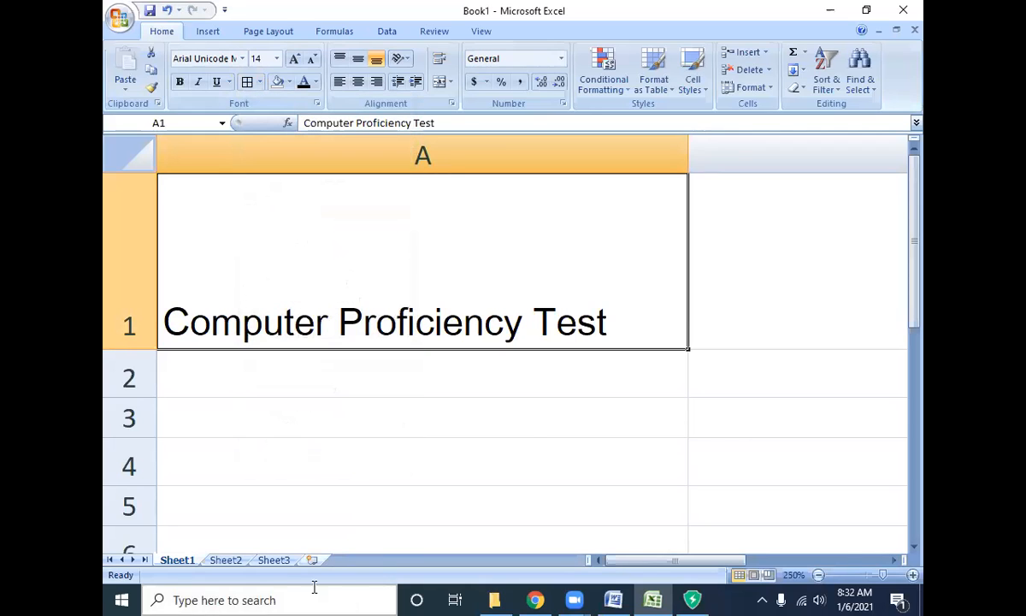
# Apply All Borders to the range B3:E10 on Sheet2 and check the grid in the print preview.
pyautogui.click(238, 559)
pyautogui.keyDown('ctrl'); pyautogui.scroll(6, 284, 372); pyautogui.keyUp('ctrl')
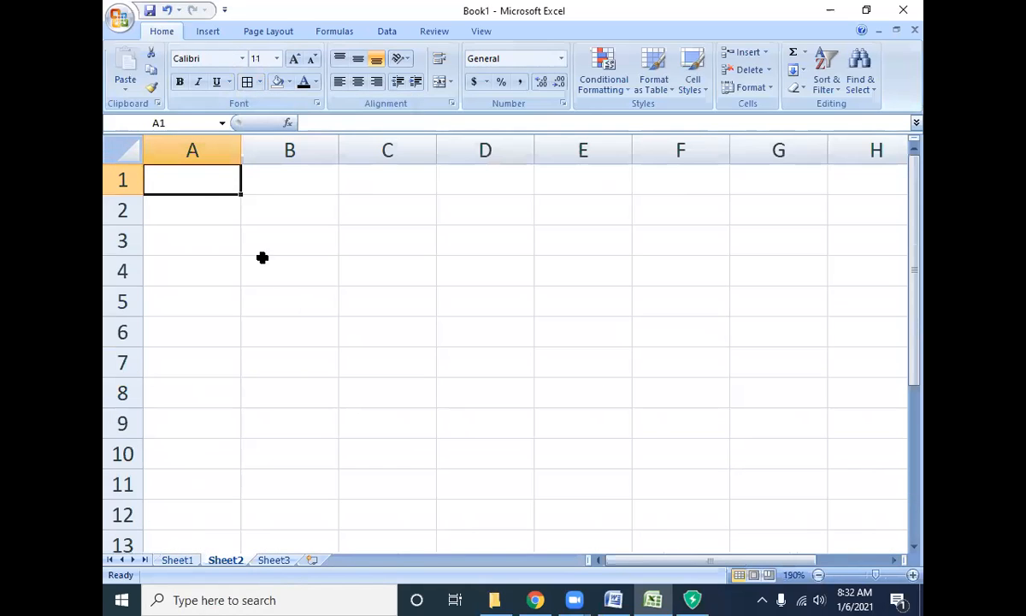
pyautogui.moveTo(206, 179); pyautogui.dragTo(515, 384)
pyautogui.moveTo(303, 250); pyautogui.dragTo(542, 450)
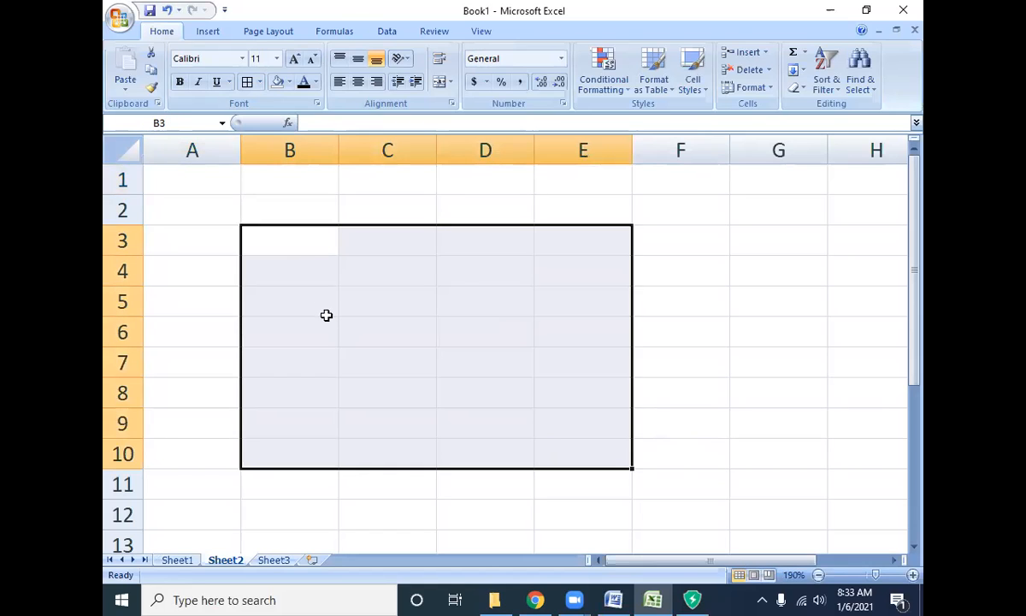
pyautogui.click(261, 83)
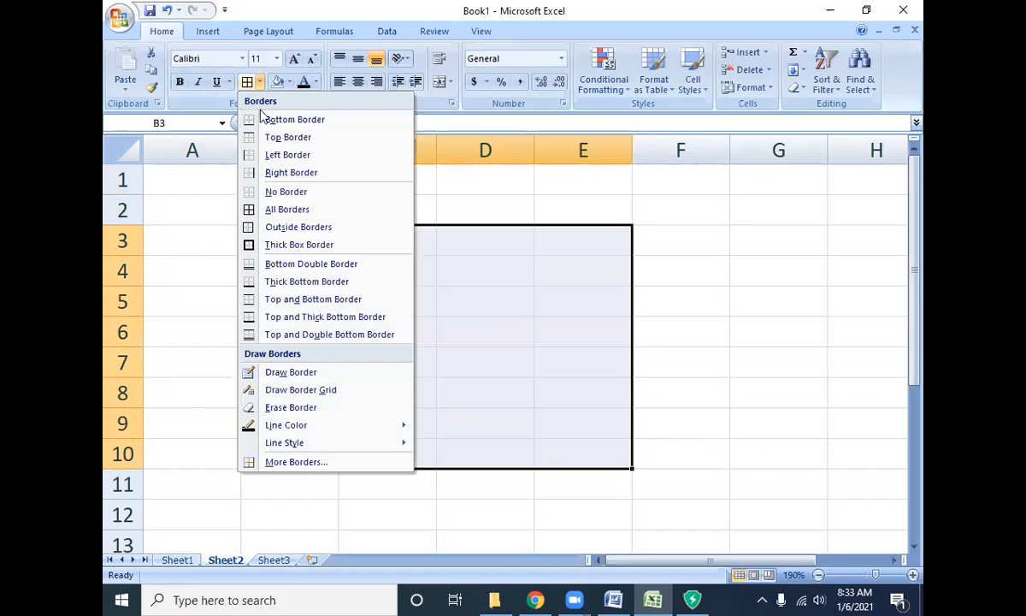
pyautogui.click(272, 209)
pyautogui.hotkey('ctrl', 'F2')
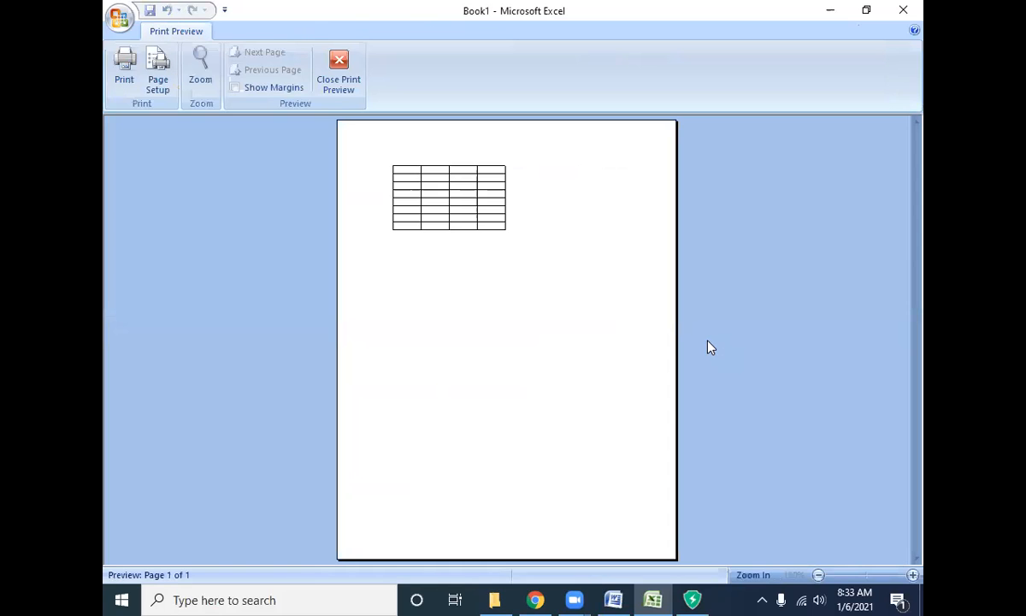
pyautogui.press('Escape')
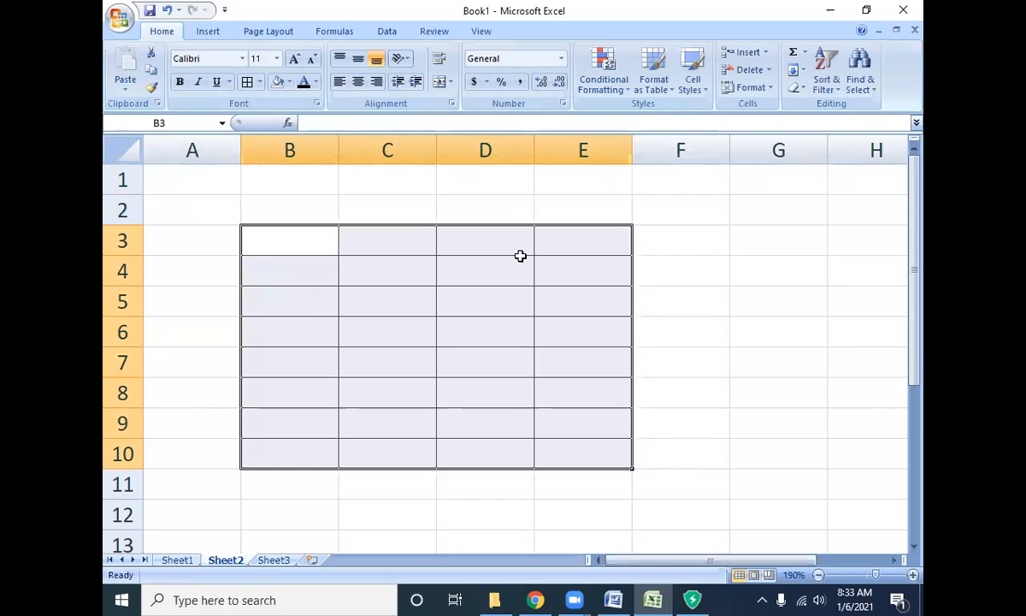
# Reapply All Borders to B3:E10 and check the print preview again.
pyautogui.click(257, 82)
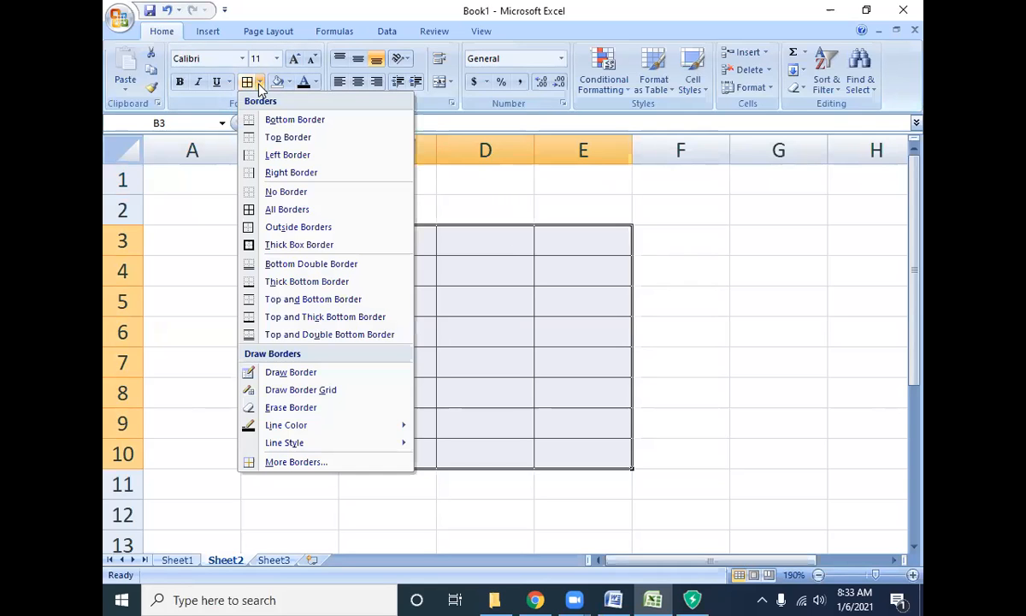
pyautogui.click(308, 211)
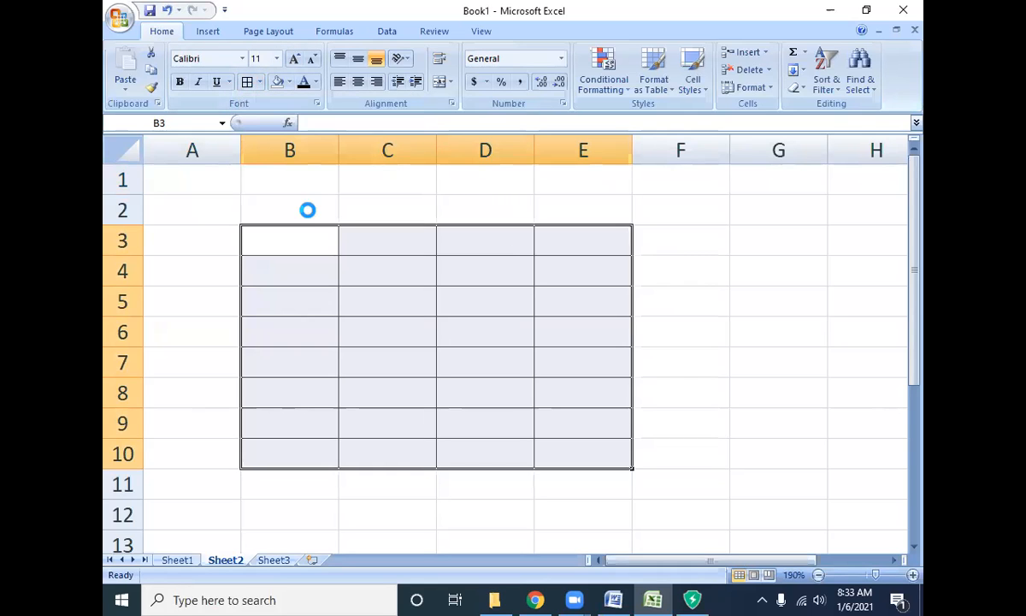
pyautogui.hotkey('ctrl', 'F2')
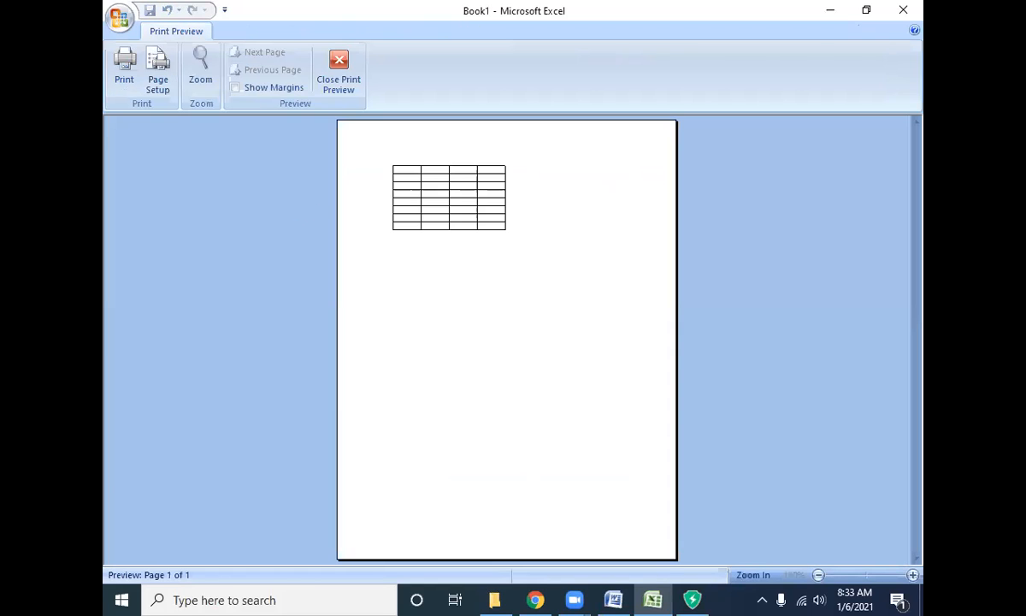
pyautogui.press('Escape')
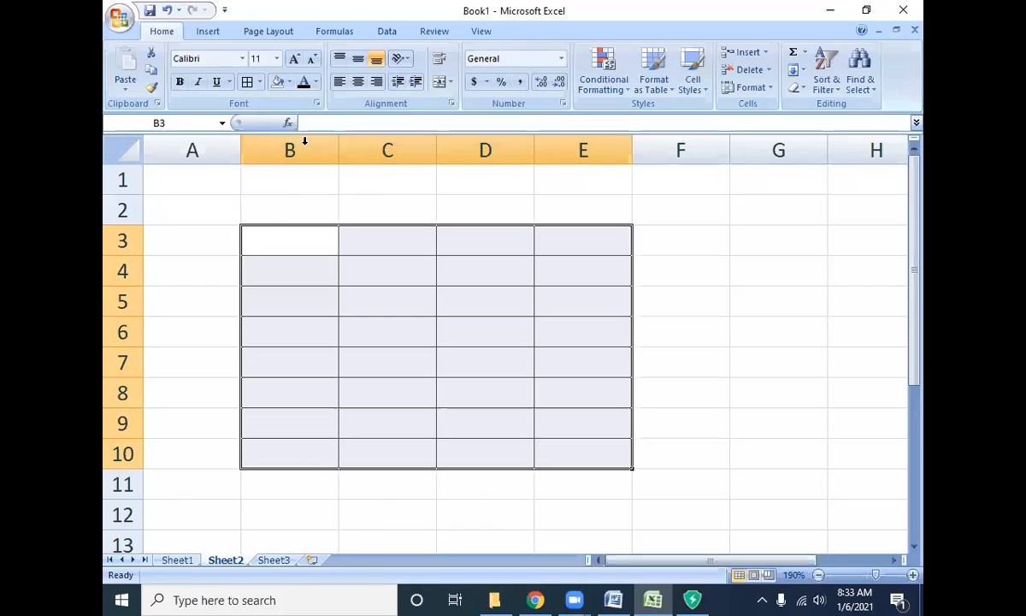
# Fill the bordered range B3:E10 with the standard red color.
pyautogui.click(305, 238)
pyautogui.moveTo(305, 238); pyautogui.dragTo(584, 422)
pyautogui.click(291, 82)
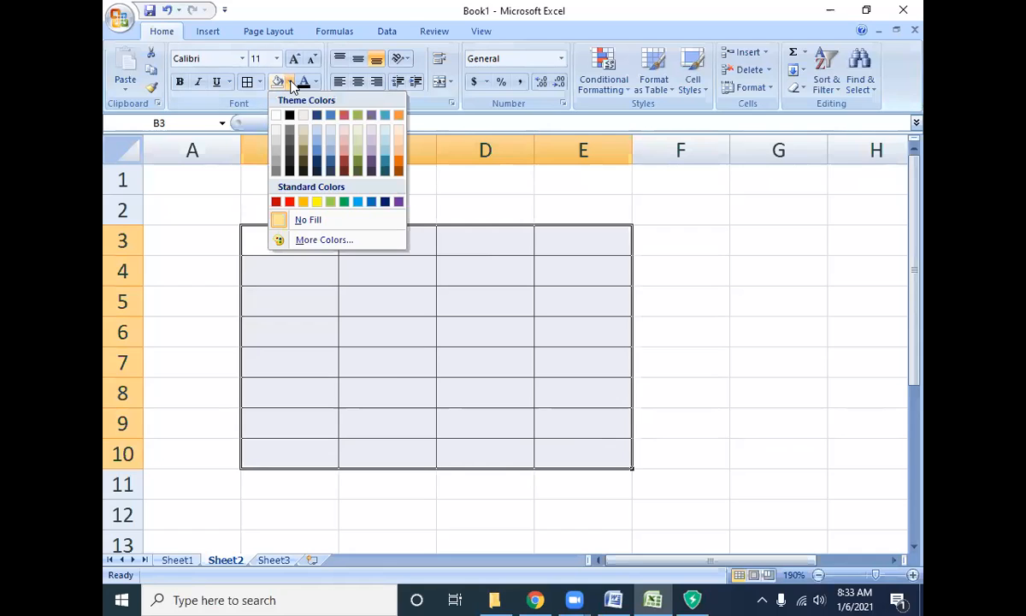
pyautogui.click(290, 202)
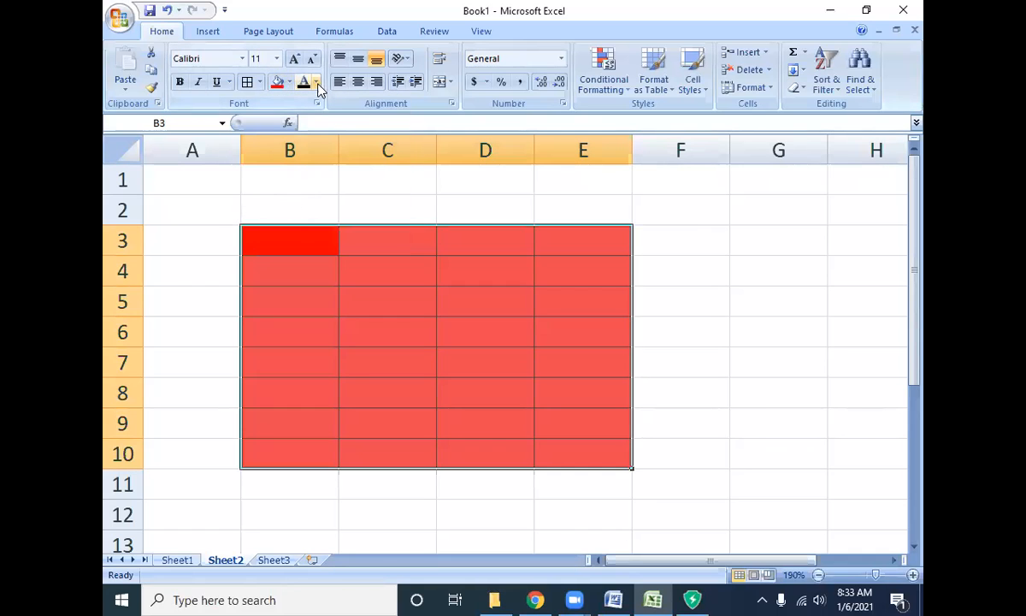
# Enter "dgasdg" in cell B3 and reselect the range B3:E10.
pyautogui.click(303, 236)
pyautogui.write('dgasdg')
pyautogui.press('Tab')
pyautogui.moveTo(300, 236); pyautogui.dragTo(568, 455)
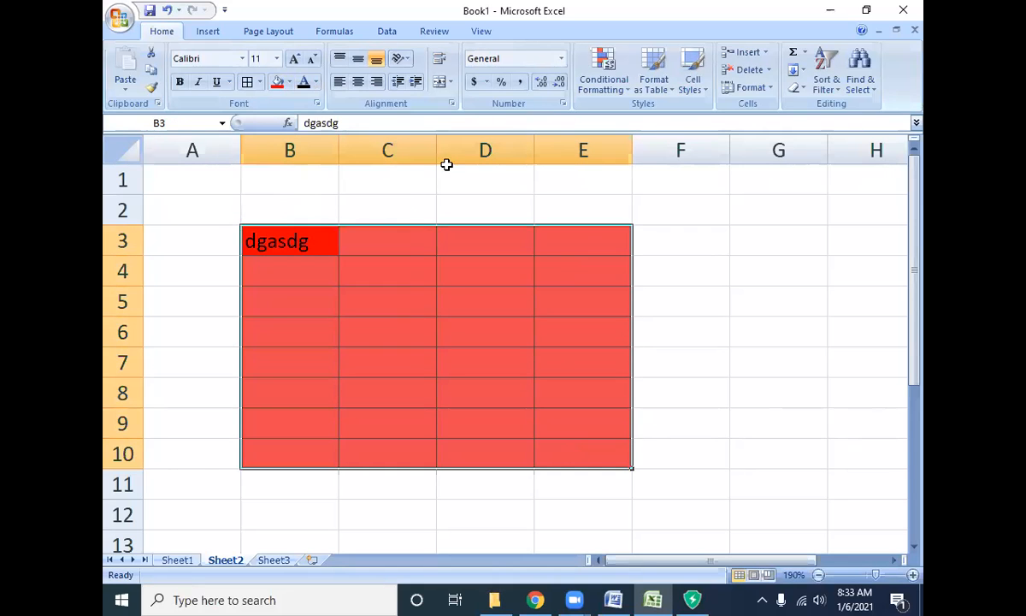
# Set the font color of the range B3:E10 to standard dark blue and reapply the red fill.
pyautogui.click(315, 81)
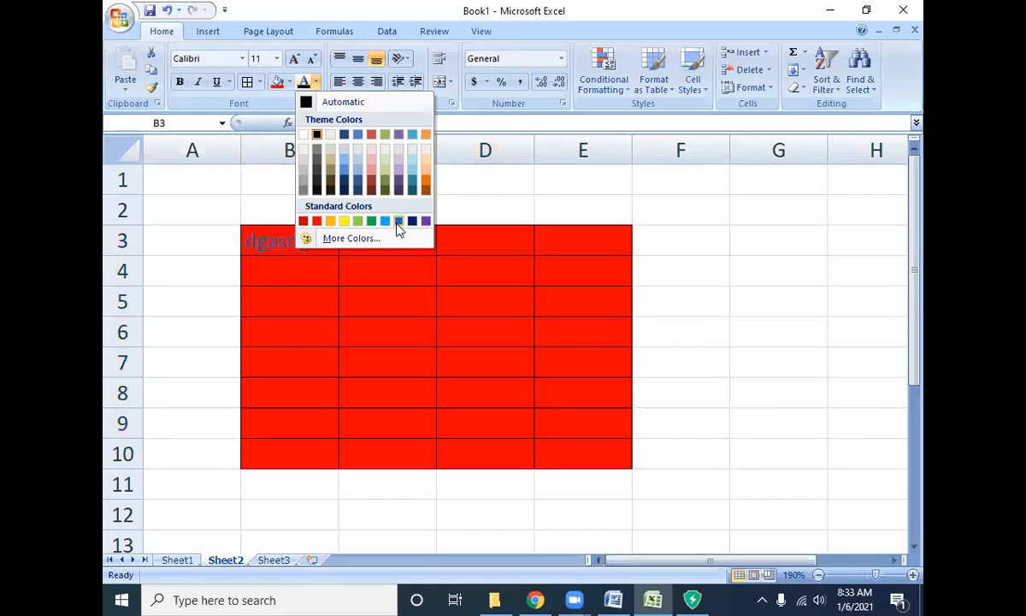
pyautogui.click(413, 221)
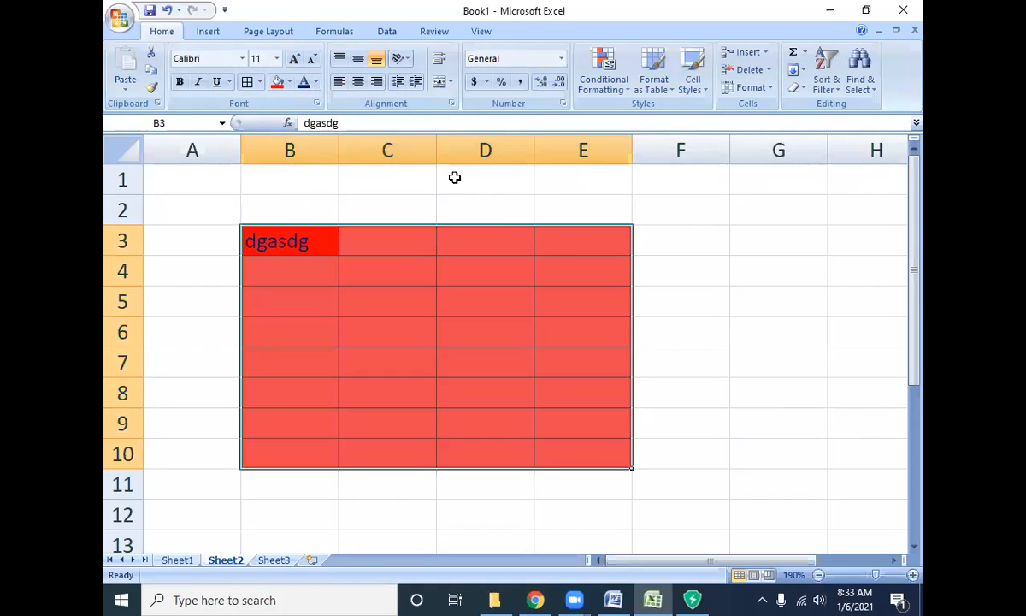
pyautogui.click(278, 87)
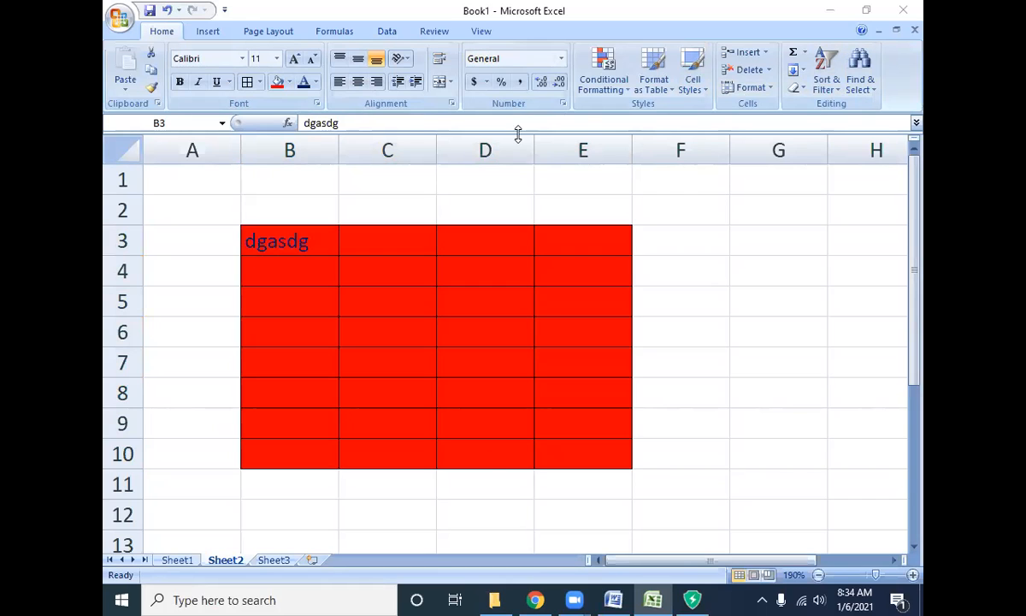
# Switch to the blank Word document, generate sample paragraphs with =rand(), and select all the text.
pyautogui.click(614, 600)
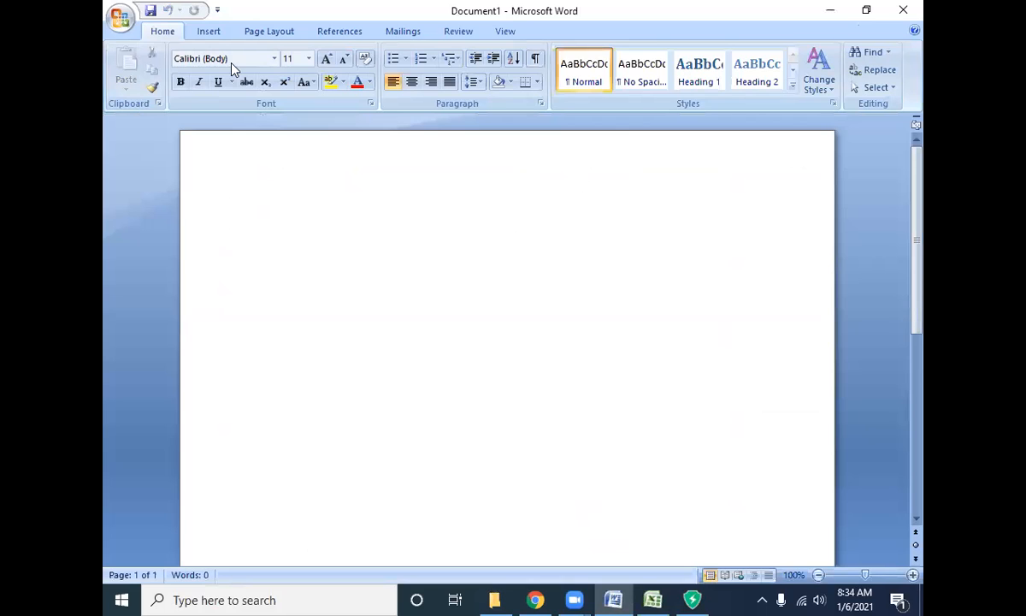
pyautogui.click(210, 31)
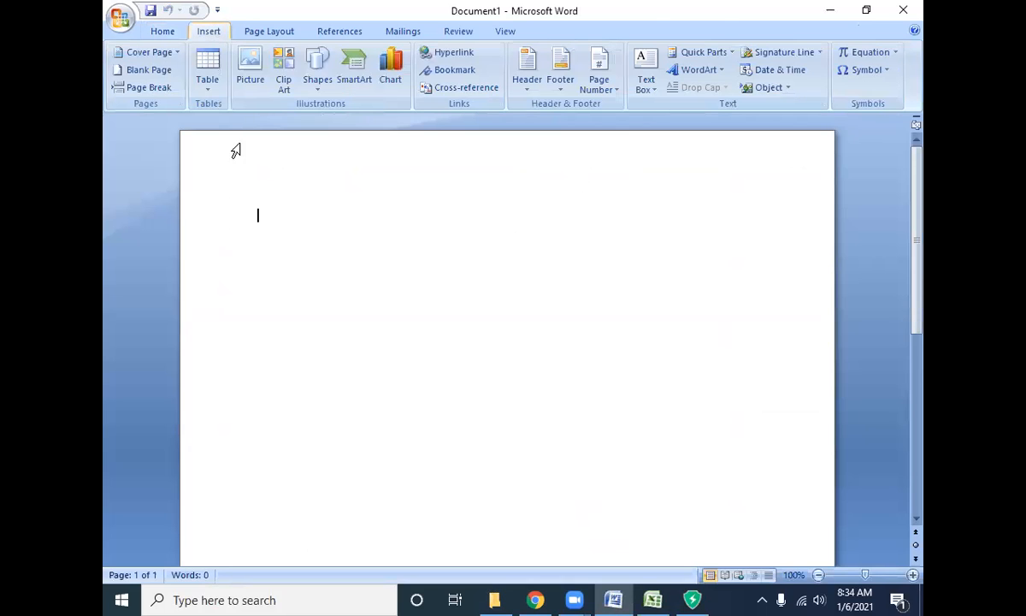
pyautogui.write('=rand()')
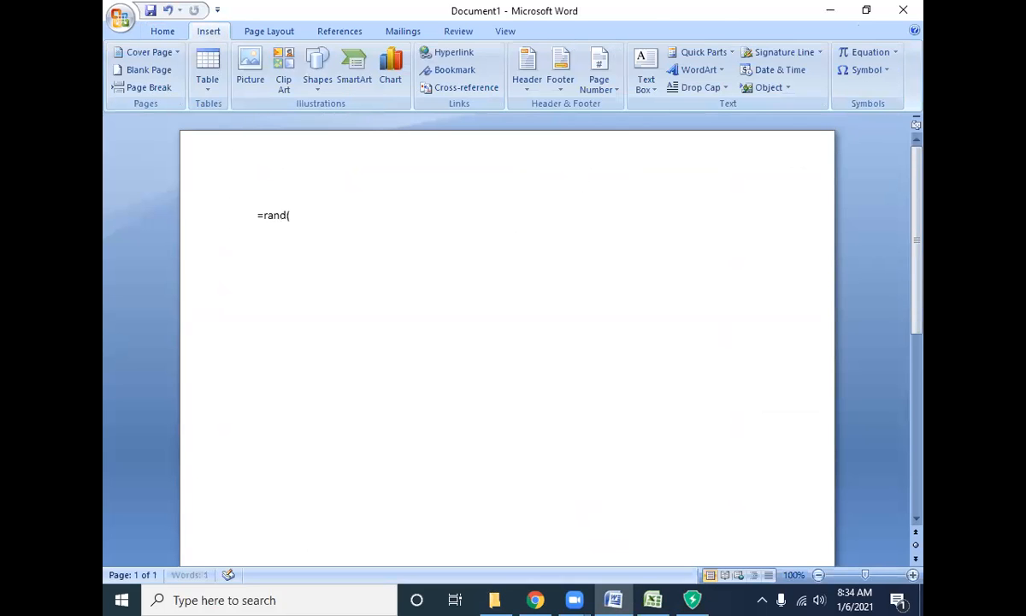
pyautogui.press('Return')
pyautogui.hotkey('ctrl', 'a')
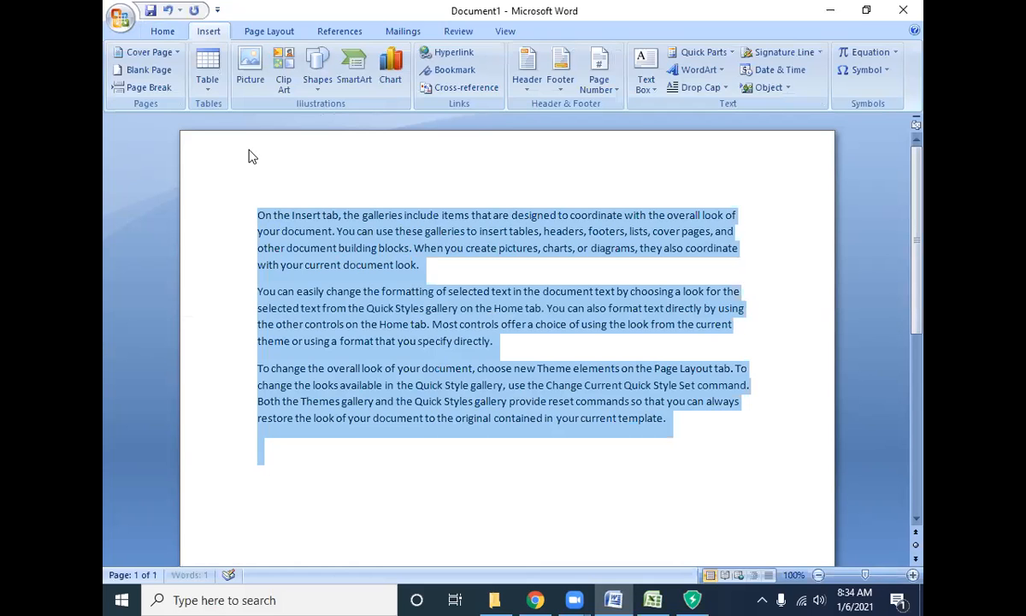
# Insert the copyright sign © at the end of the first paragraph from the full symbol set.
pyautogui.click(436, 267)
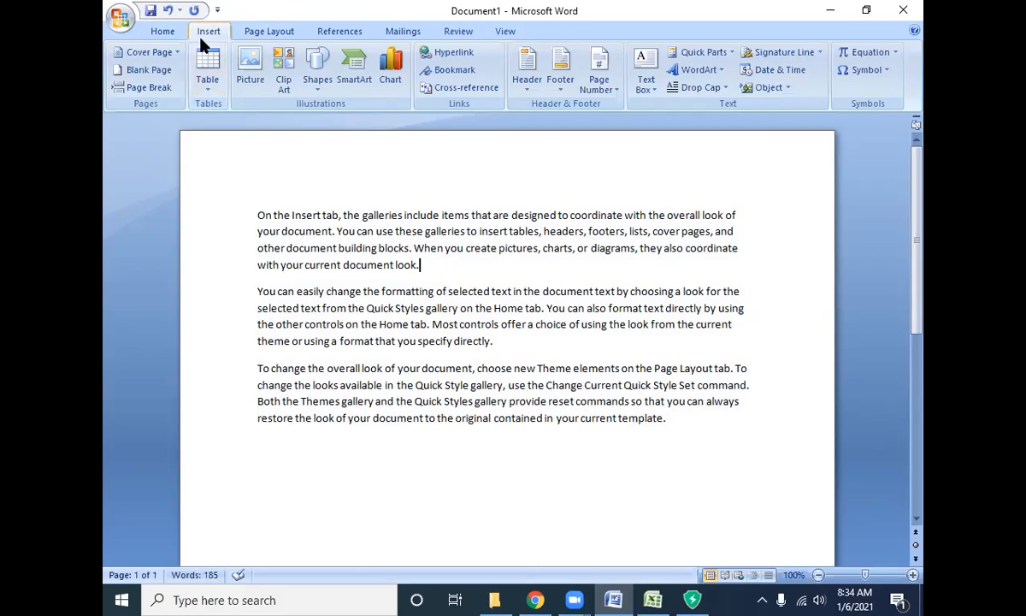
pyautogui.click(887, 72)
pyautogui.click(887, 71)
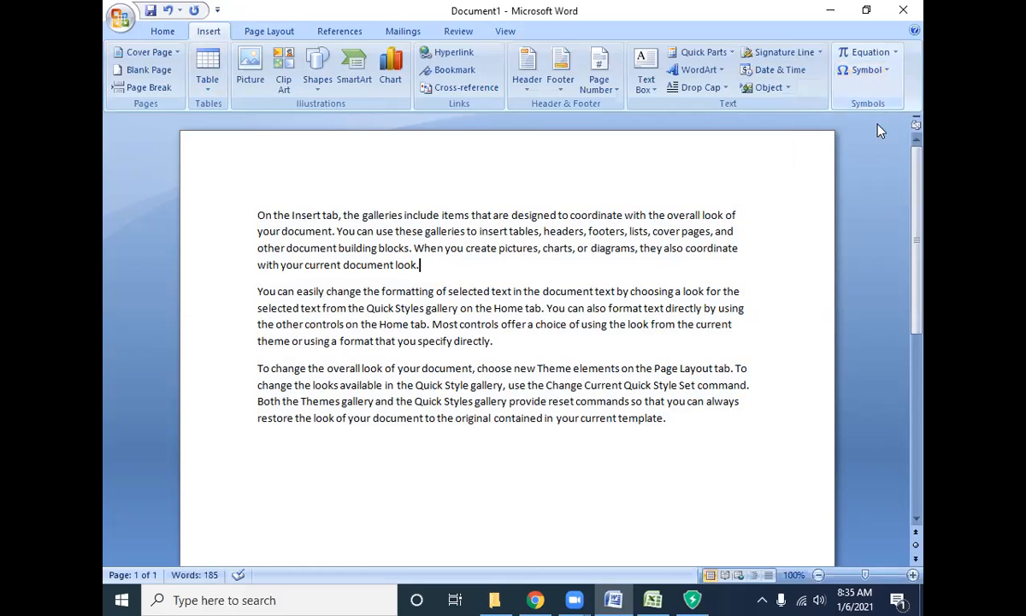
pyautogui.click(888, 72)
pyautogui.click(858, 187)
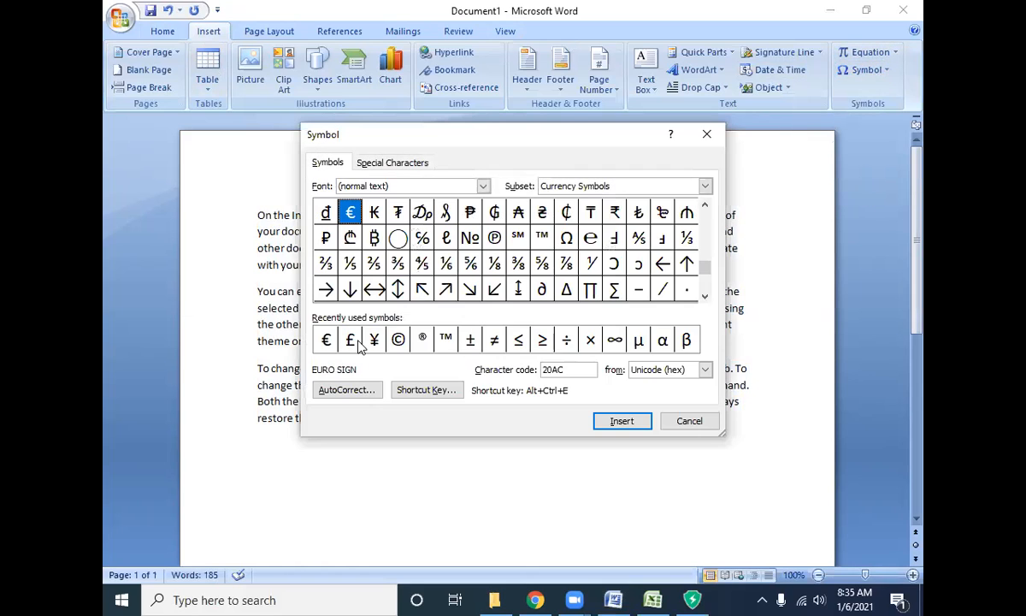
pyautogui.click(399, 340)
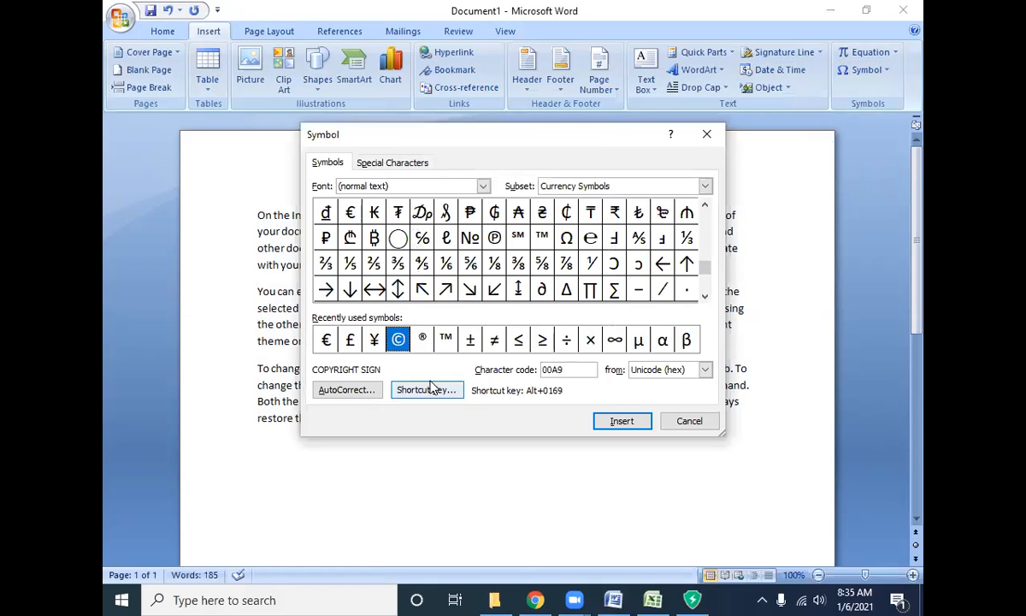
pyautogui.click(631, 422)
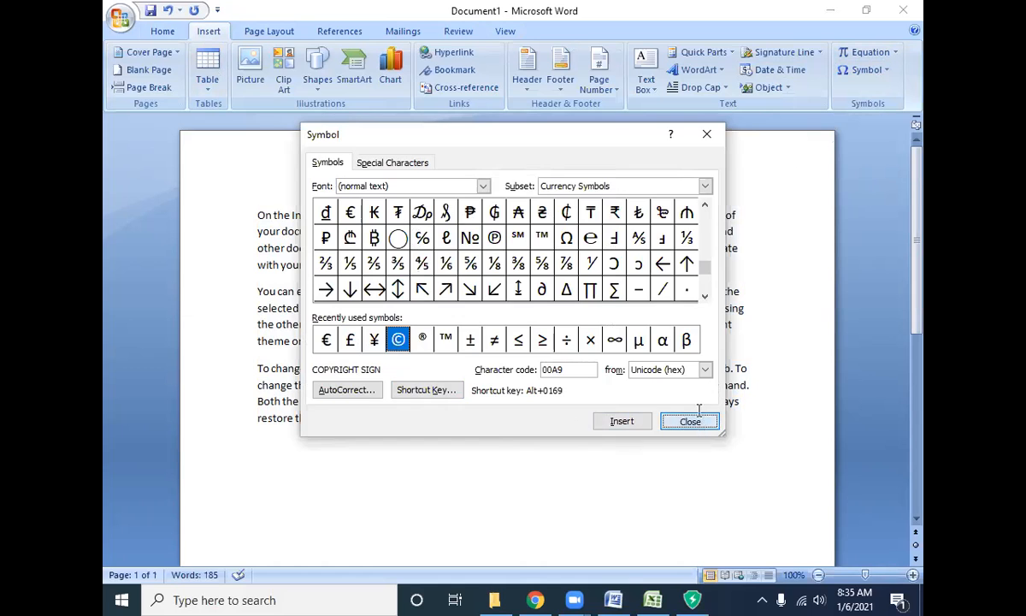
pyautogui.click(700, 417)
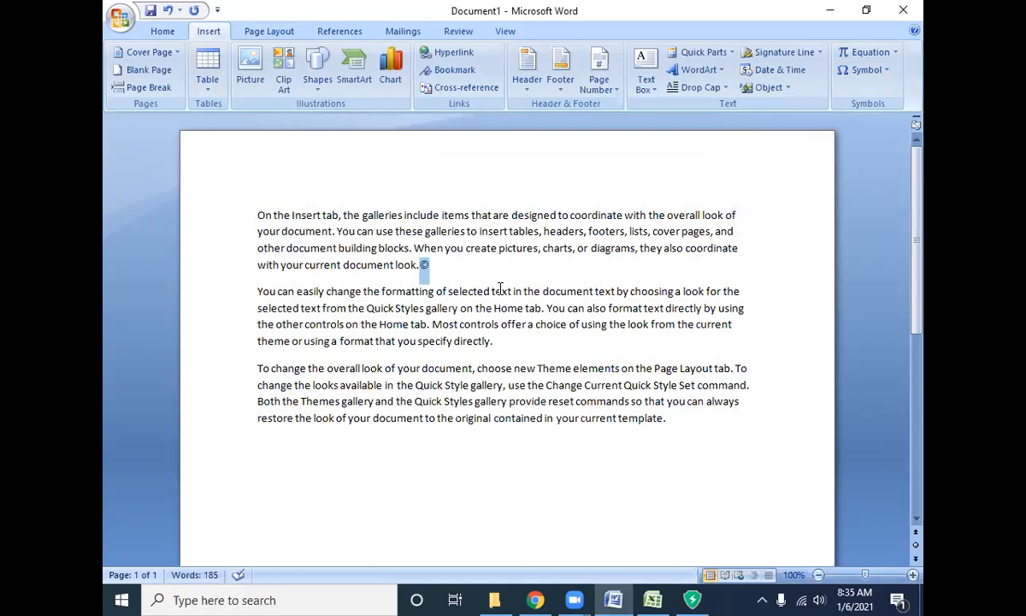
# Enlarge all the document text by three font-size steps and add a space before the copyright sign.
pyautogui.hotkey('ctrl', 'a')
pyautogui.hotkey('ctrl', 'shift', '.')
pyautogui.hotkey('ctrl', 'shift', '.')
pyautogui.hotkey('ctrl', 'shift', '.')
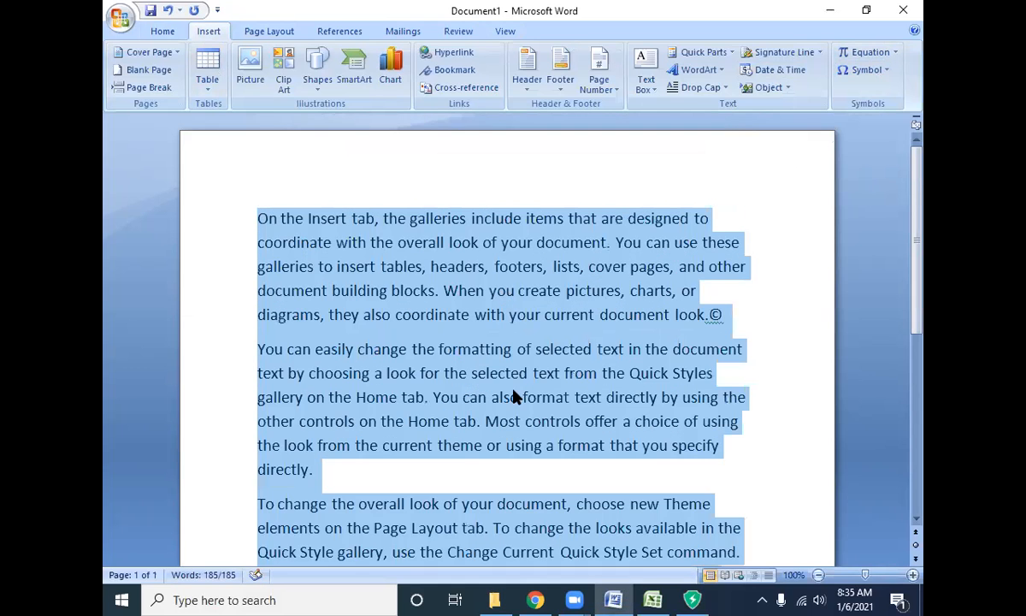
pyautogui.scroll(-2, 514, 396)
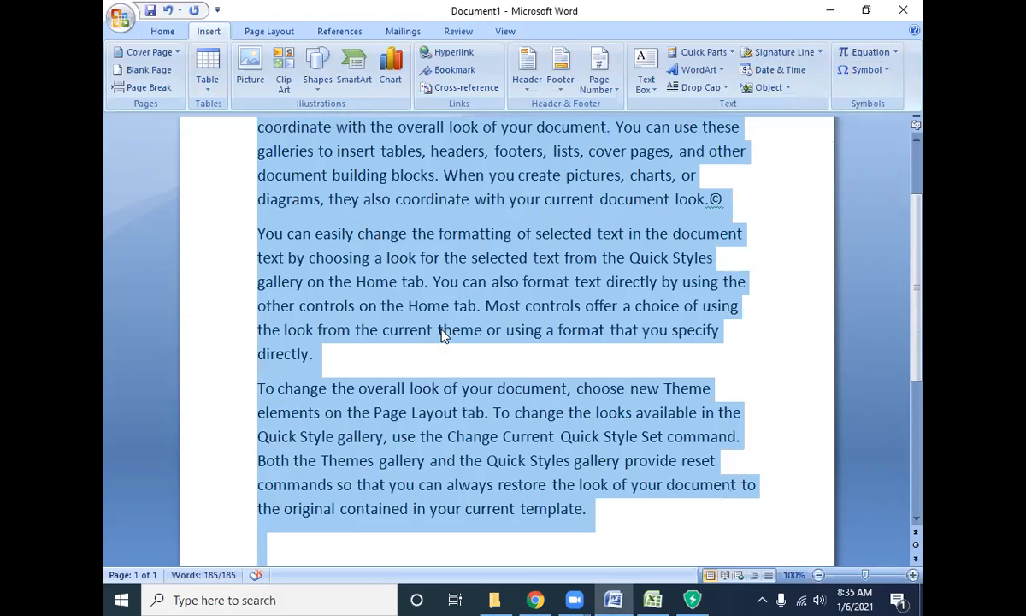
pyautogui.click(712, 202)
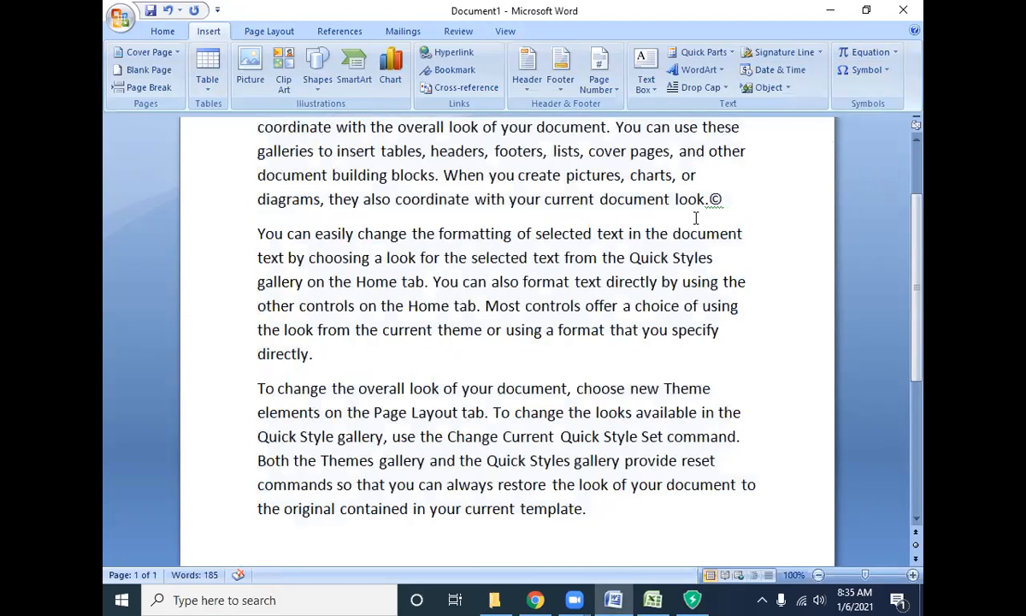
pyautogui.click(541, 305)
# Delete all the document text and undo the deletion.
pyautogui.hotkey('ctrl', 'a')
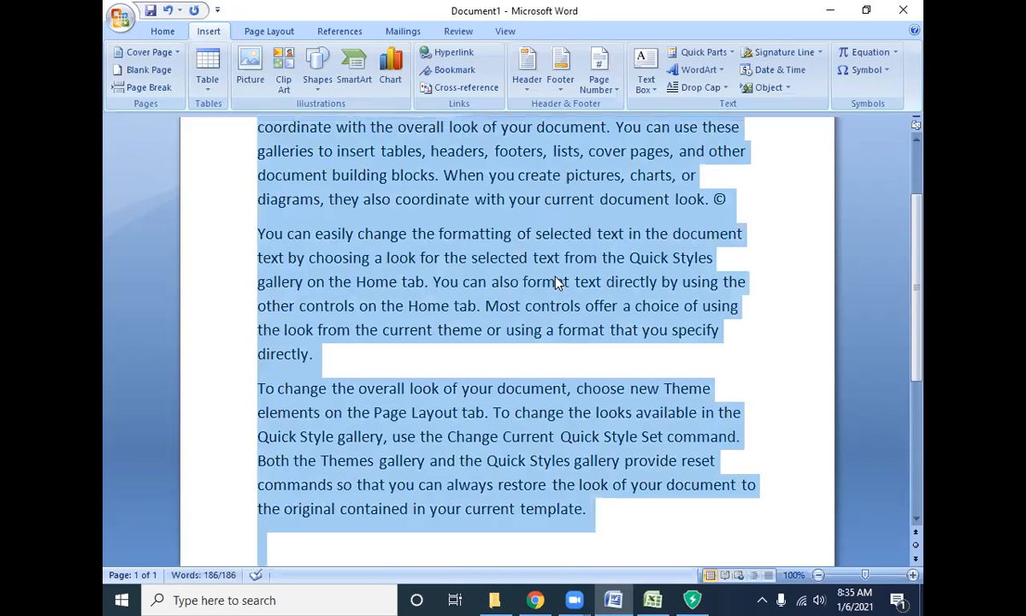
pyautogui.press('Delete')
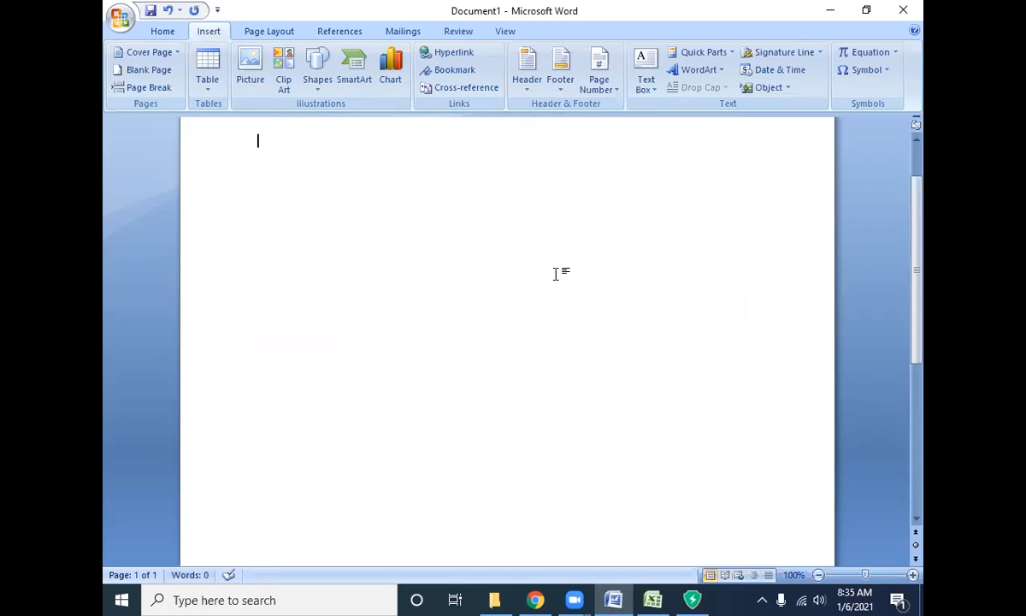
pyautogui.hotkey('ctrl', 'z')
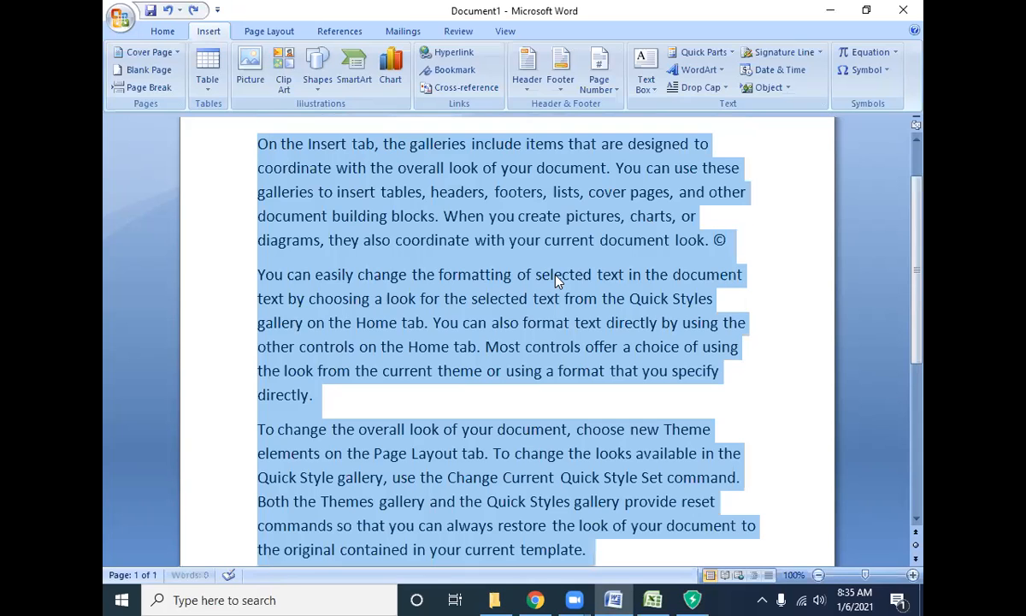
# Center the empty line below the last paragraph and enter a row of eight asterisks.
pyautogui.scroll(-3, 567, 418)
pyautogui.click(570, 418)
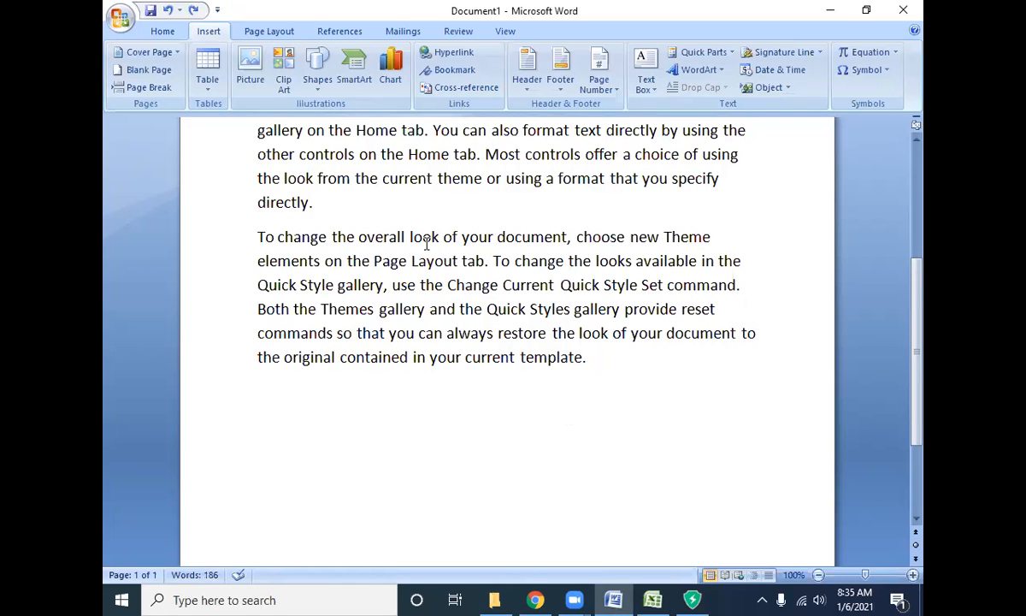
pyautogui.hotkey('ctrl', 'e')
pyautogui.write('********')
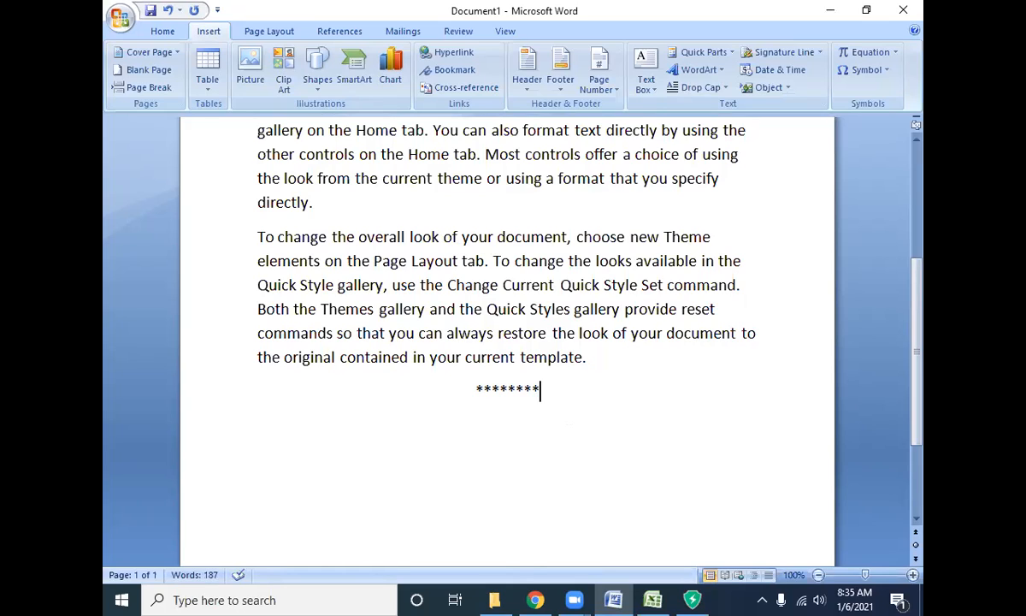
# Remove the row of asterisks, leaving an empty centered line below the last paragraph.
pyautogui.hotkey('shift', 'Home')
pyautogui.press('BackSpace')
pyautogui.press('BackSpace')
pyautogui.press('Return')
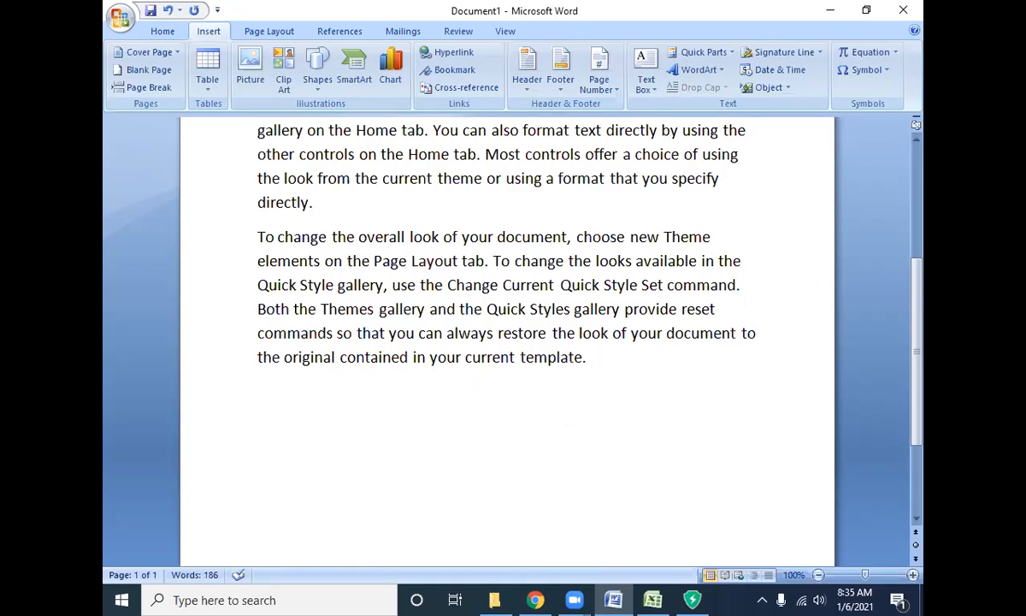
# Enlarge all the document text and undo the size change.
pyautogui.hotkey('ctrl', 'a')
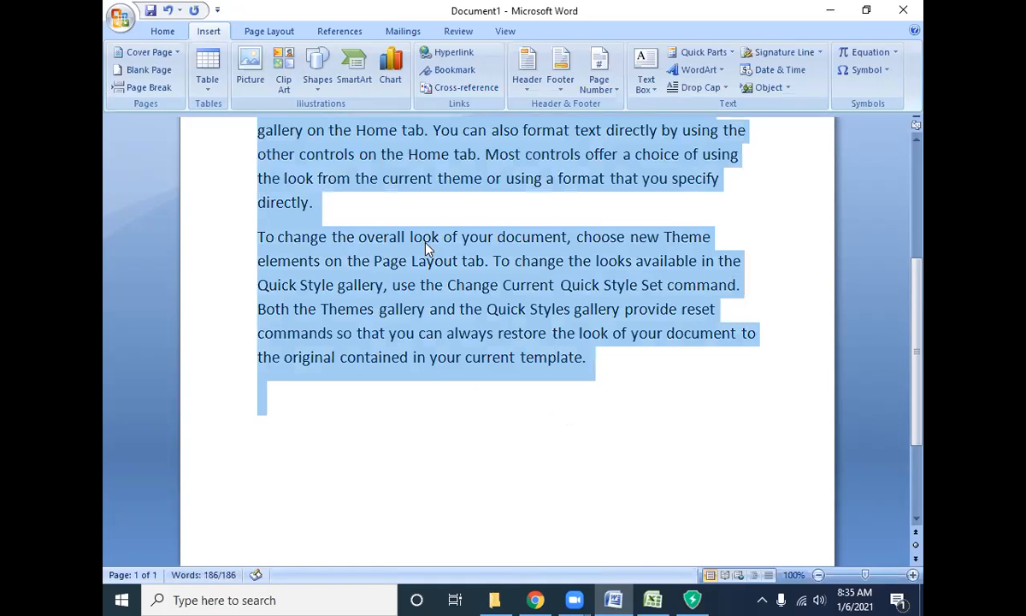
pyautogui.hotkey('ctrl', 'shift', '.')
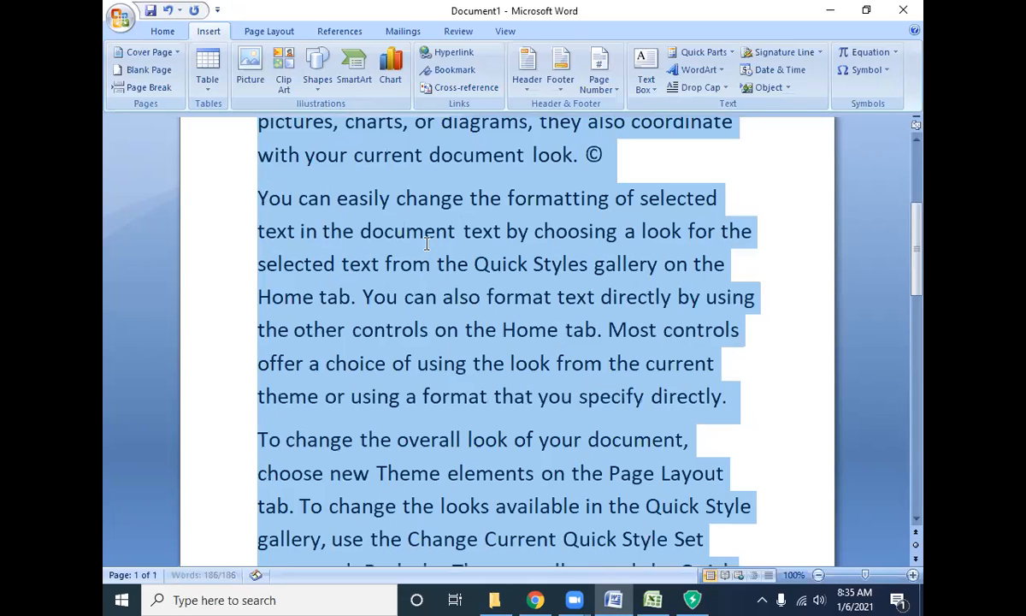
pyautogui.hotkey('ctrl', 'z')
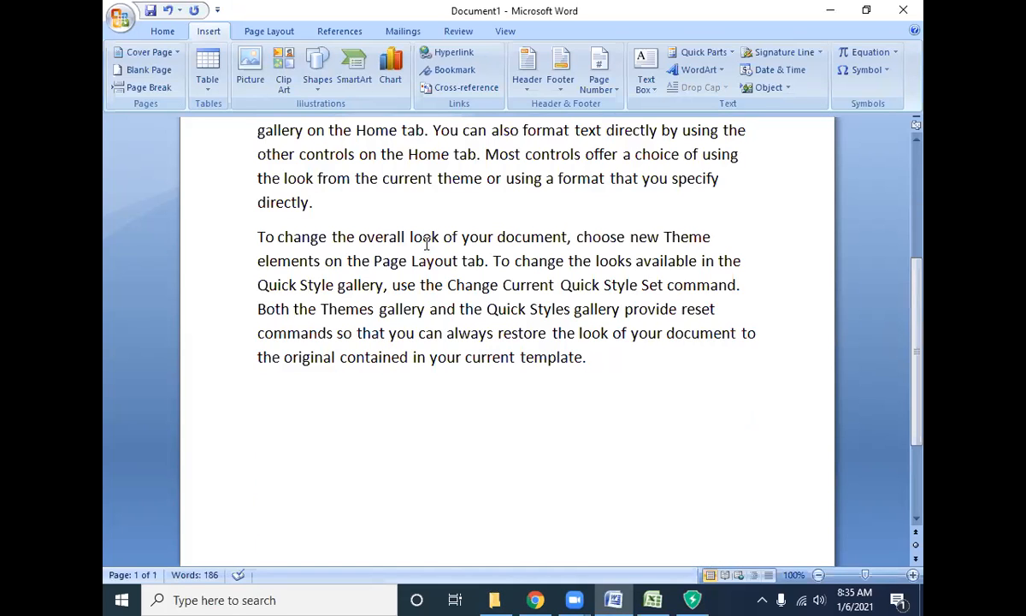
# Enter a row of six asterisks on the centered line below the last paragraph and enlarge it to 48 pt.
pyautogui.write('****')
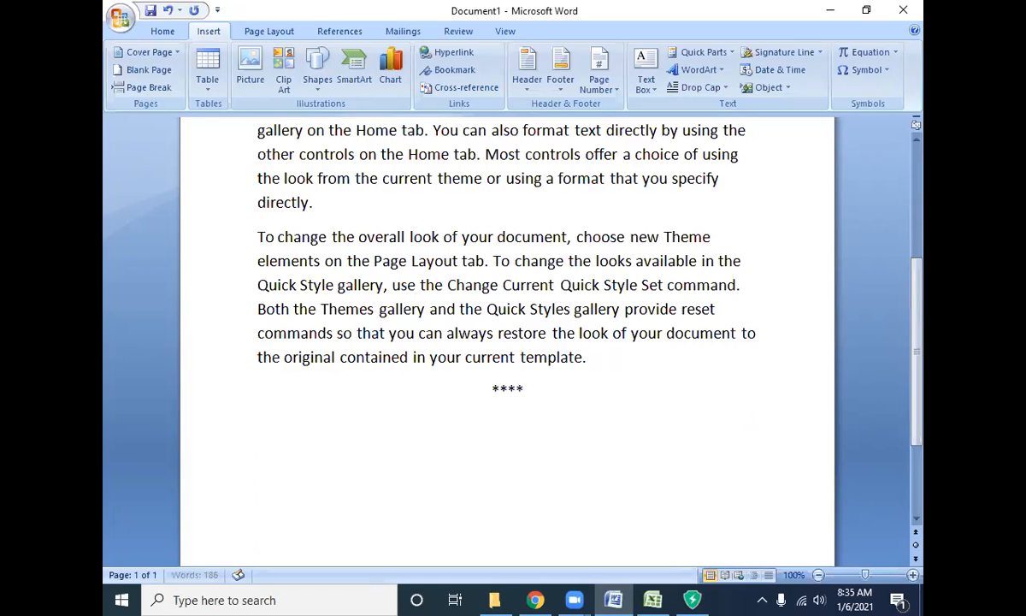
pyautogui.write('**')
pyautogui.hotkey('shift', 'Home')
pyautogui.hotkey('ctrl', 'shift', '.')
pyautogui.hotkey('ctrl', 'shift', '.')
pyautogui.hotkey('ctrl', 'shift', '.')
pyautogui.hotkey('ctrl', 'shift', '.')
pyautogui.hotkey('ctrl', 'shift', '.')
pyautogui.hotkey('ctrl', 'shift', '.')
pyautogui.hotkey('ctrl', 'shift', '.')
pyautogui.hotkey('ctrl', 'shift', '.')
pyautogui.hotkey('ctrl', 'shift', '.')
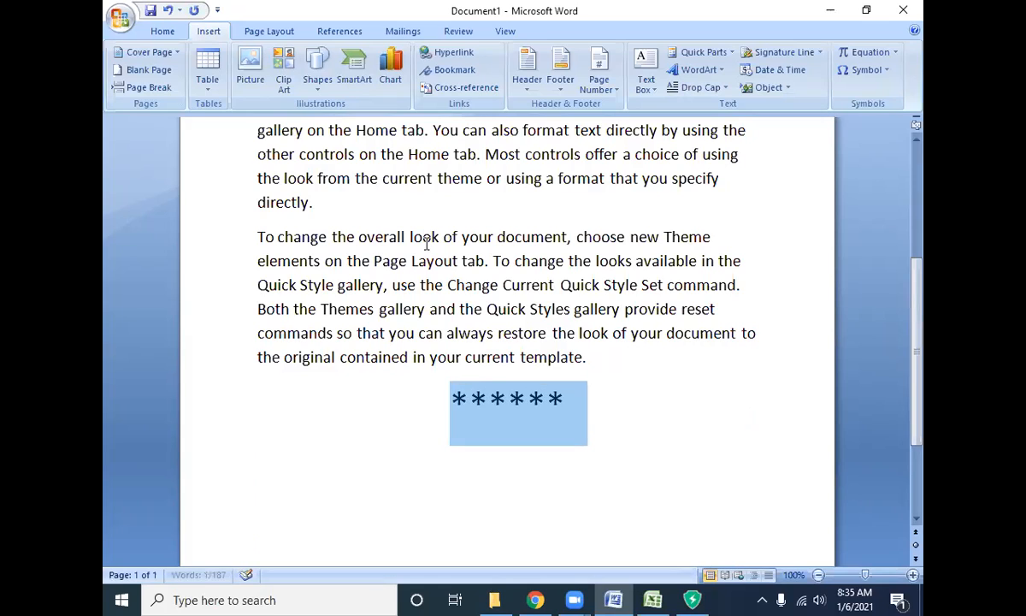
pyautogui.hotkey('ctrl', 'shift', ',')
pyautogui.hotkey('ctrl', 'shift', '.')
pyautogui.hotkey('ctrl', 'shift', ',')
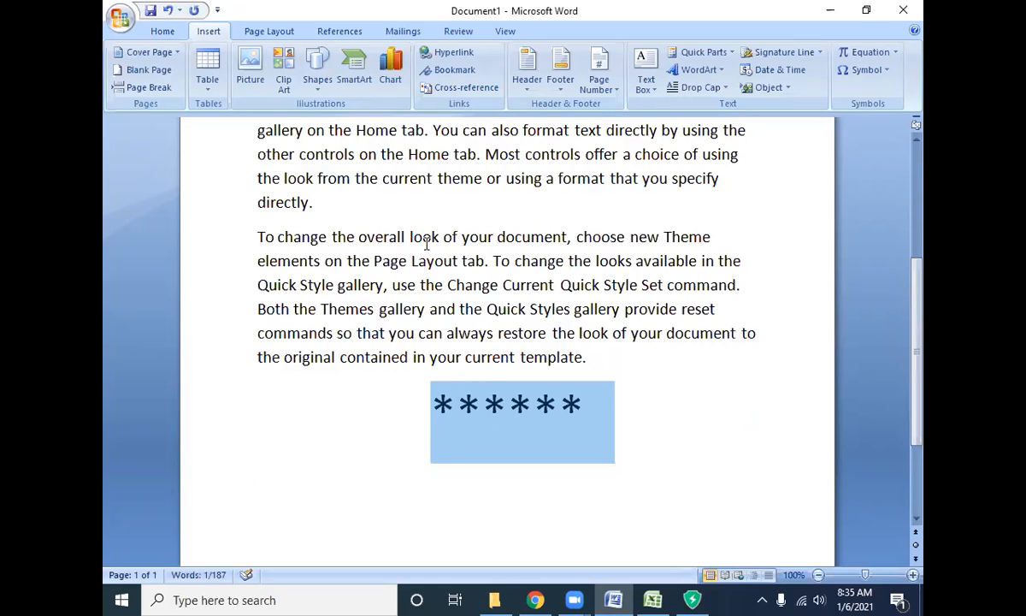
pyautogui.click(161, 32)
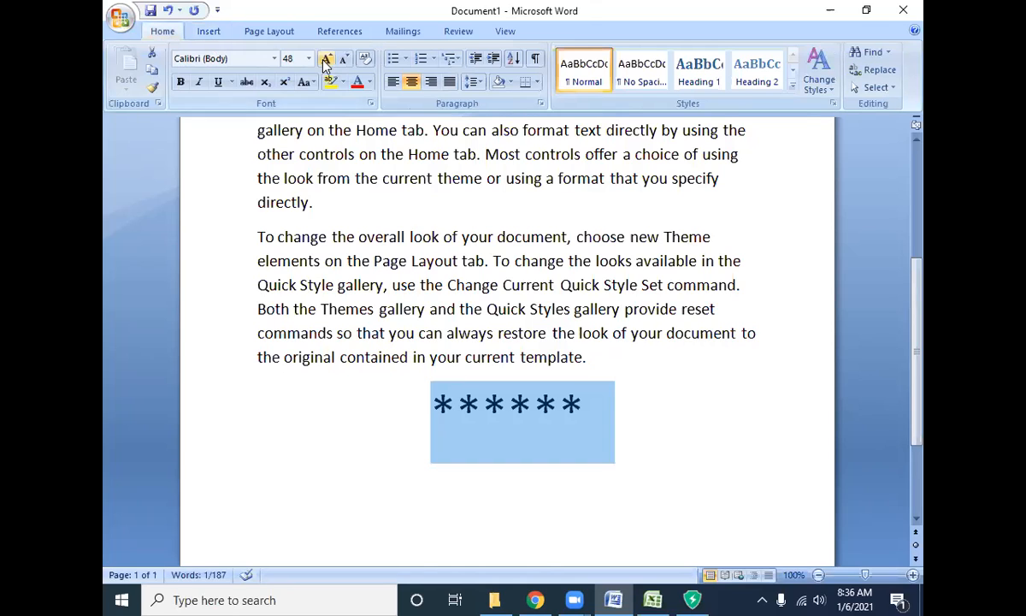